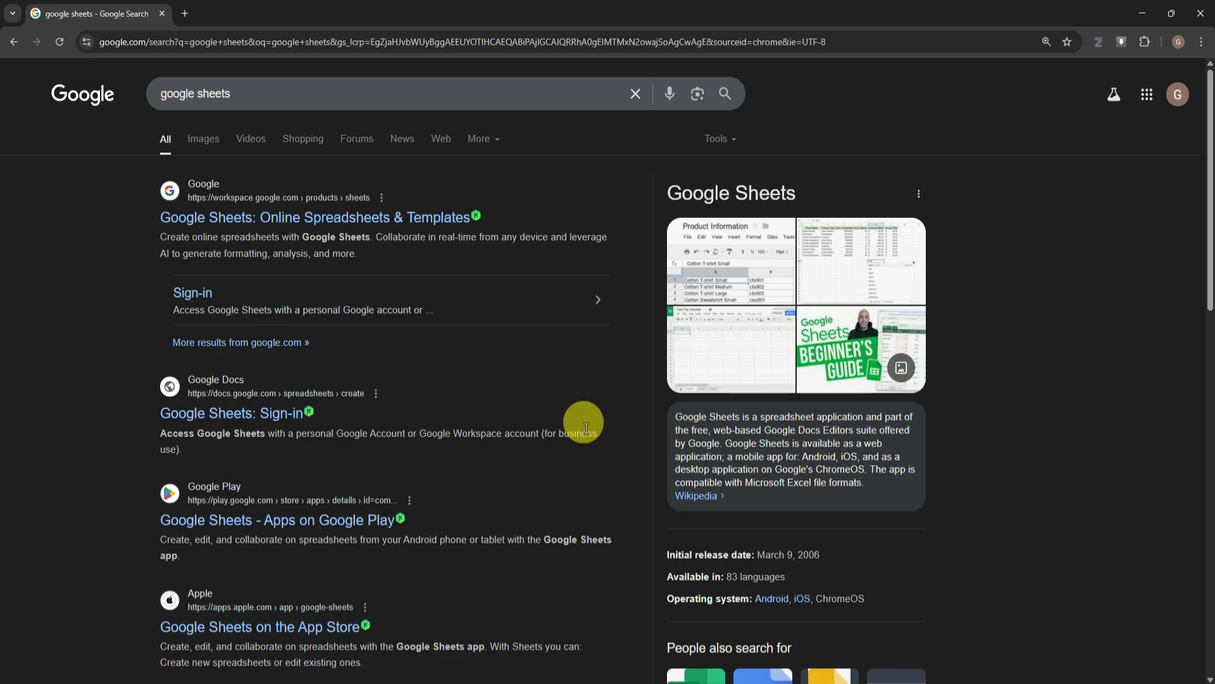
# Open a new Google Sheets spreadsheet from the search results and close the pre-built tables pane.
pyautogui.click(252, 415)
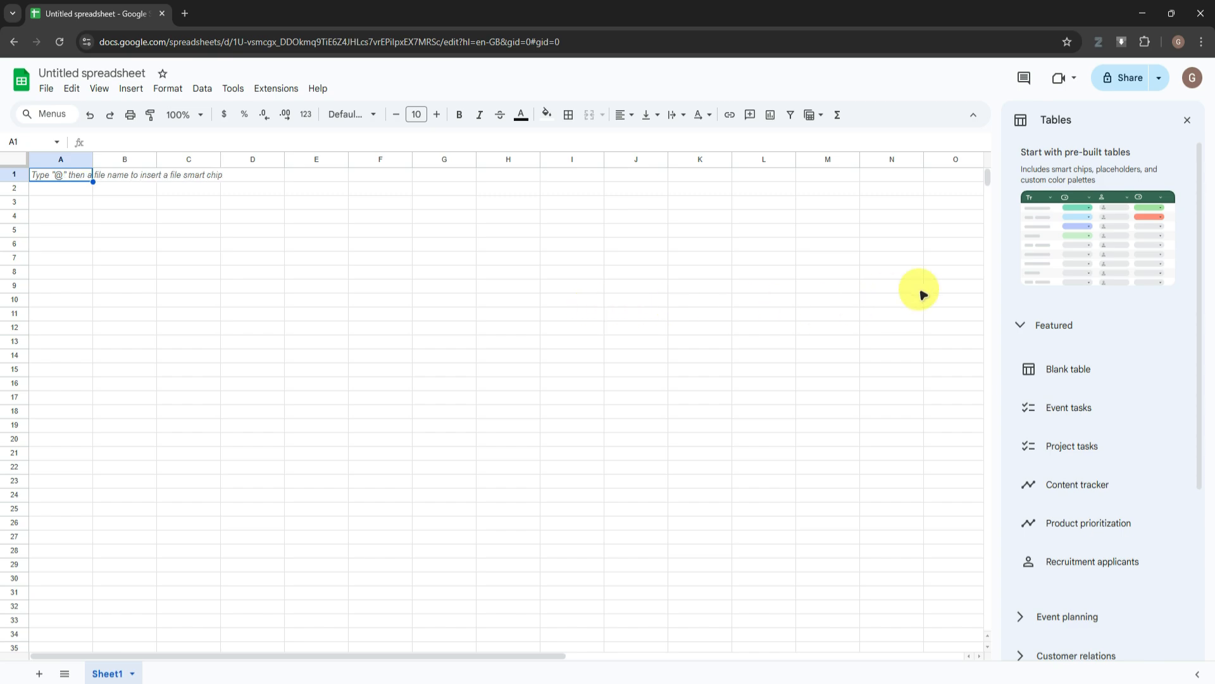
pyautogui.click(1187, 120)
pyautogui.scroll(-3, 295, 209)
pyautogui.scroll(3, 294, 209)
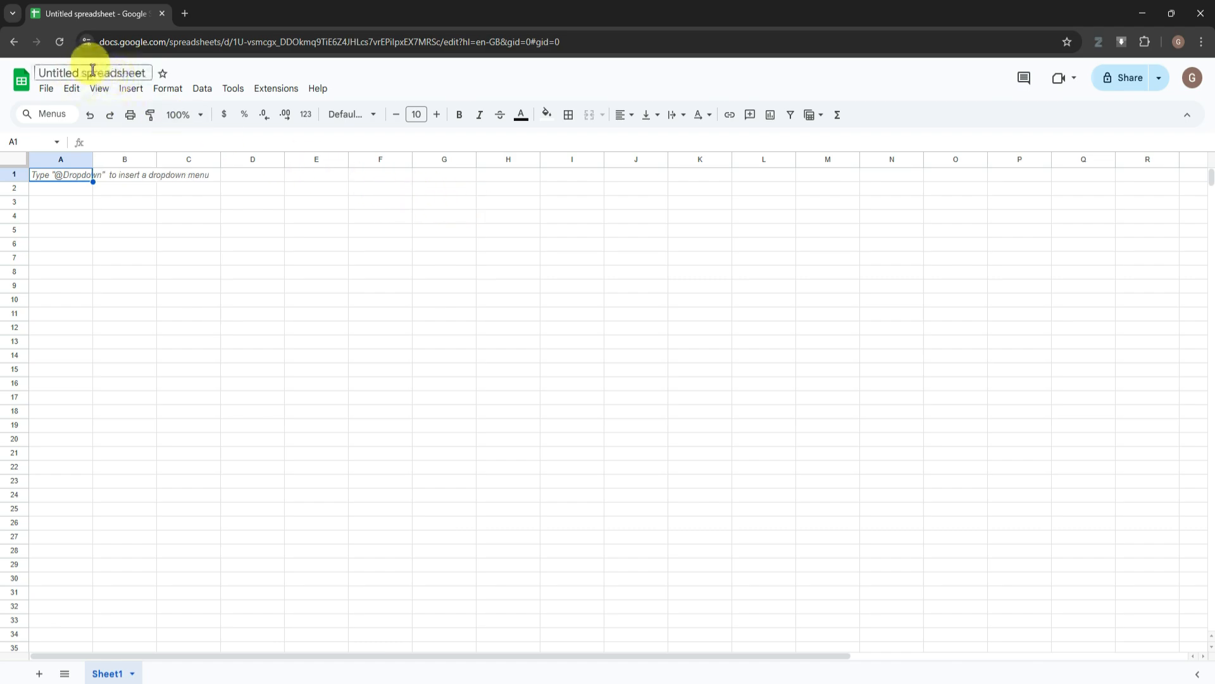
# Rename the untitled spreadsheet as My Spreadsheet.
pyautogui.click(131, 72)
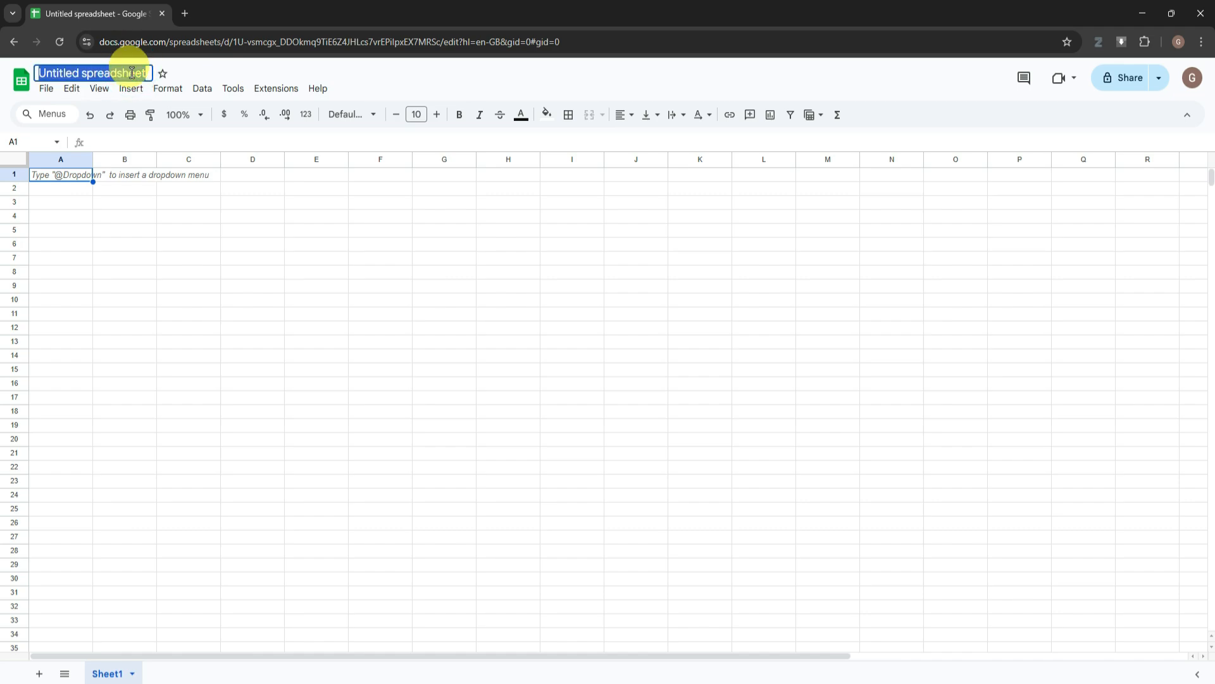
pyautogui.press('BackSpace')
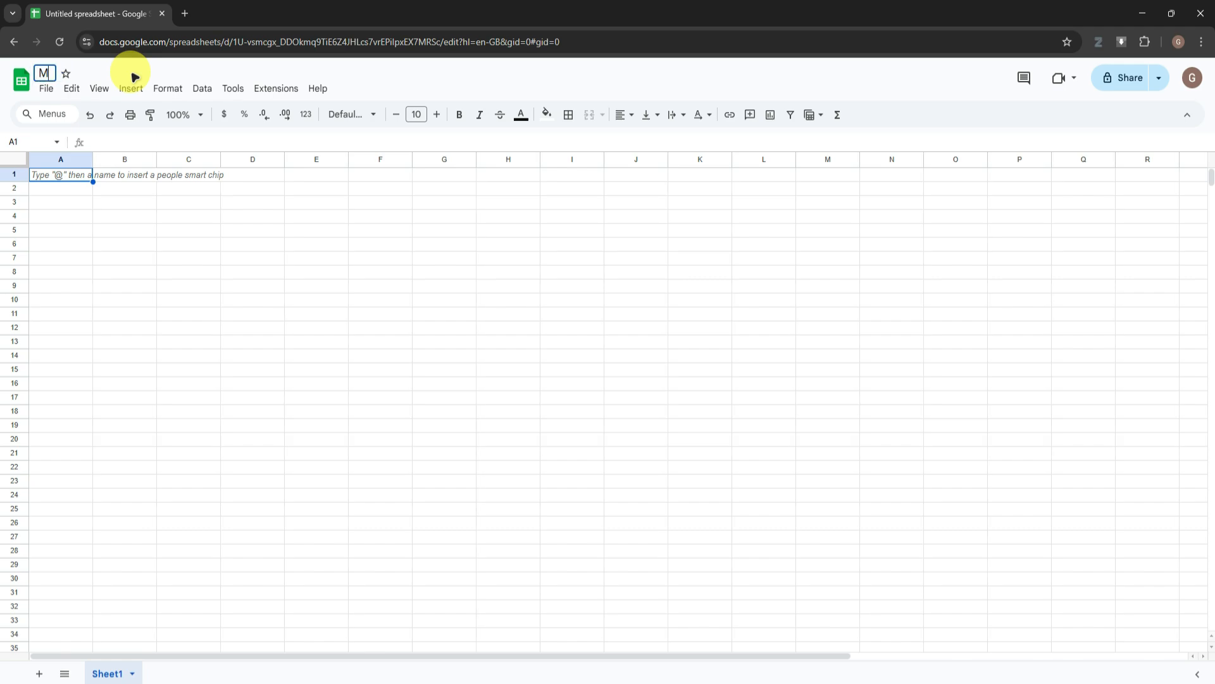
pyautogui.write('My Spreadsheet')
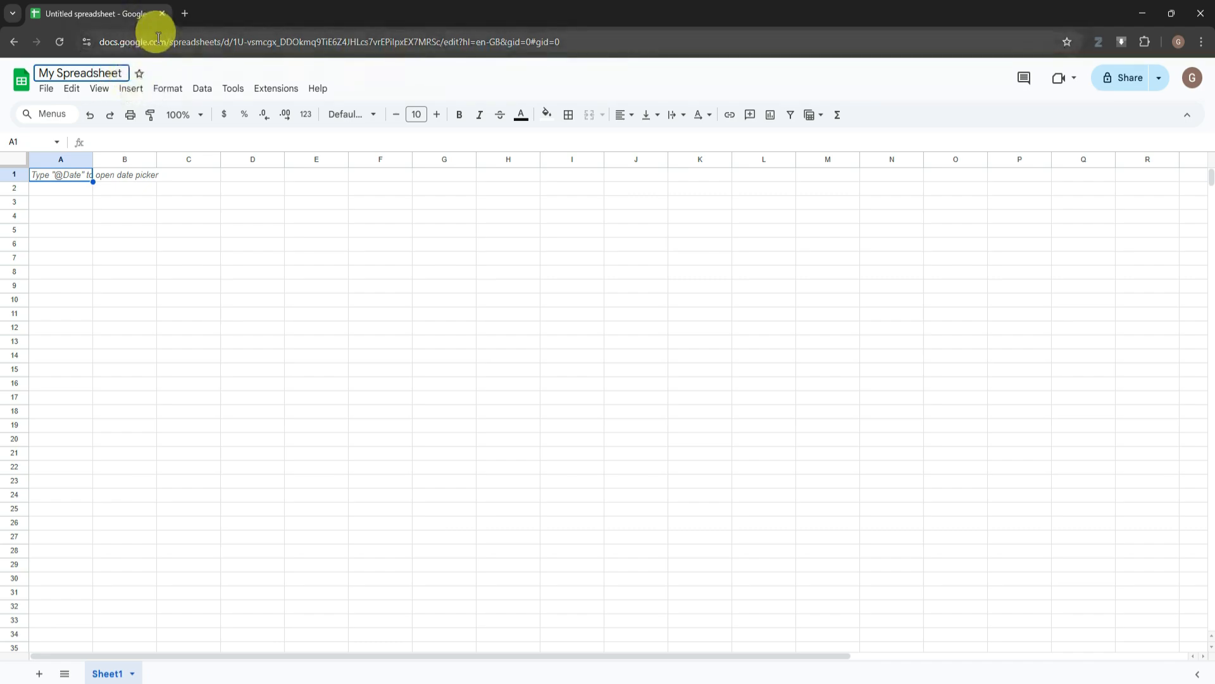
pyautogui.click(163, 228)
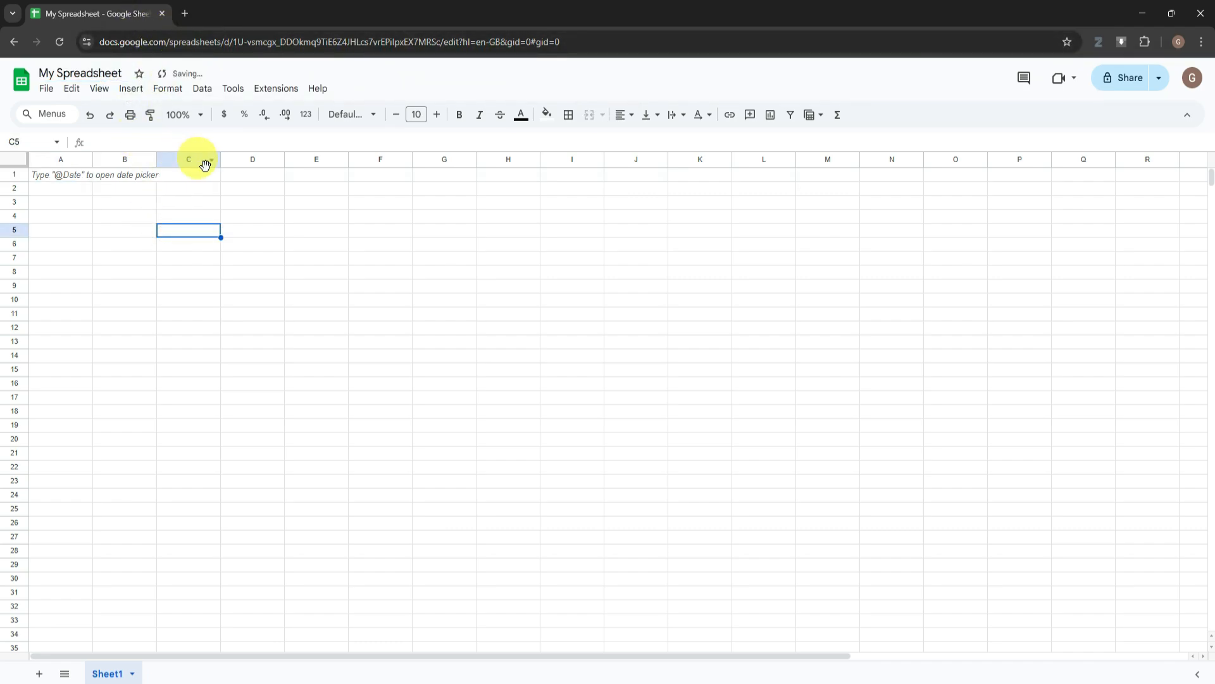
pyautogui.click(70, 177)
pyautogui.click(137, 179)
pyautogui.click(82, 176)
pyautogui.click(124, 175)
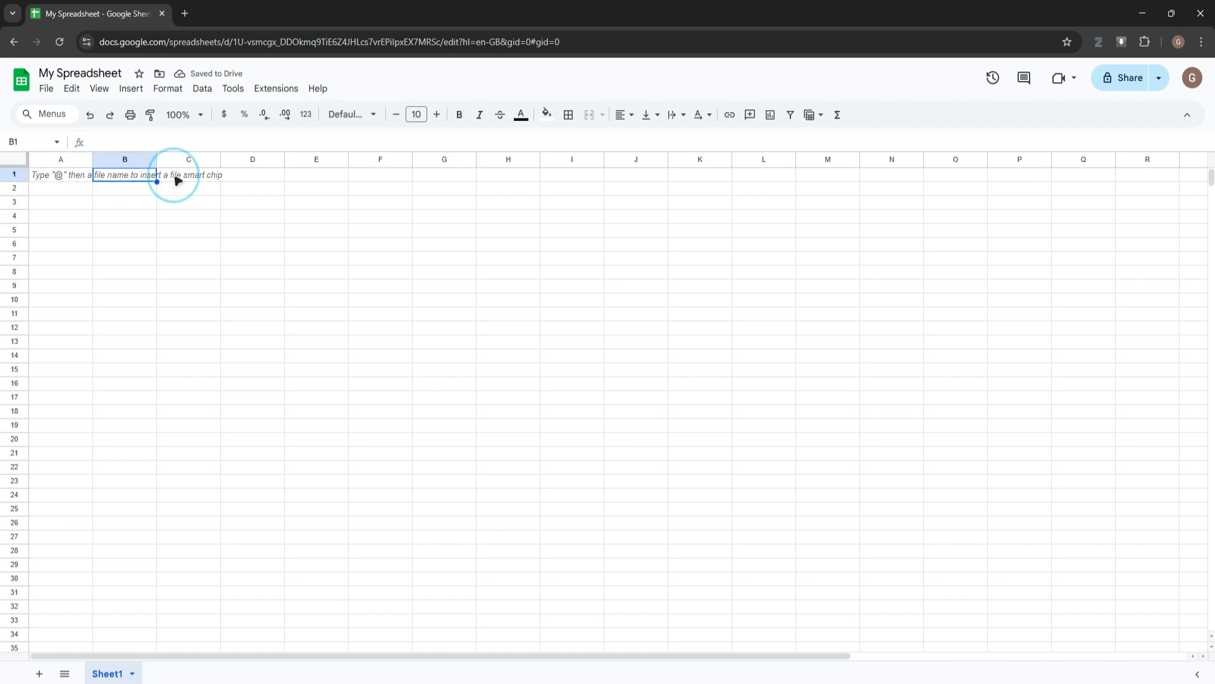
pyautogui.click(64, 186)
pyautogui.click(45, 176)
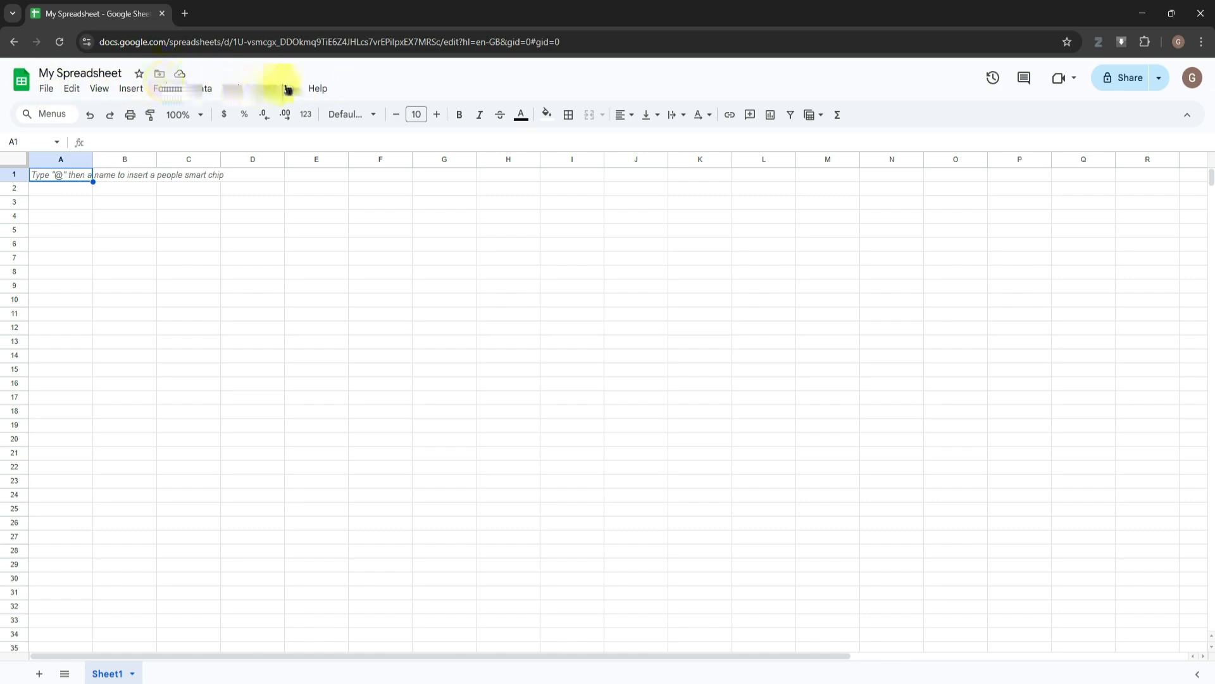
pyautogui.click(54, 88)
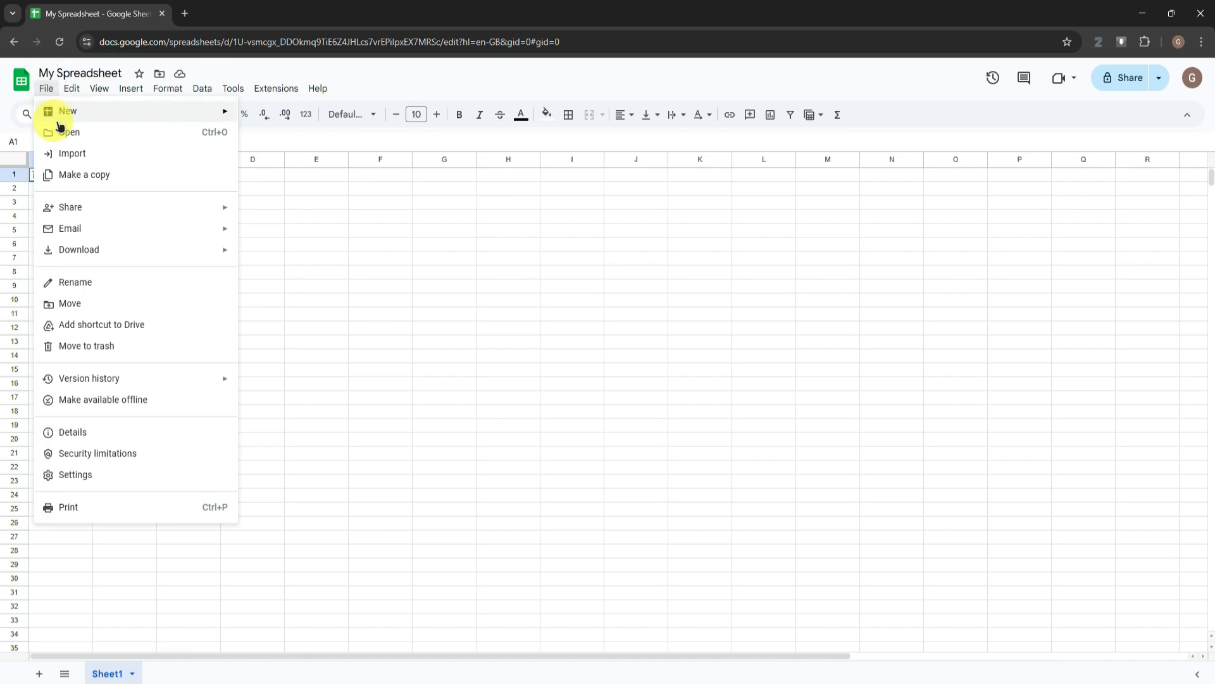
pyautogui.moveTo(67, 111)
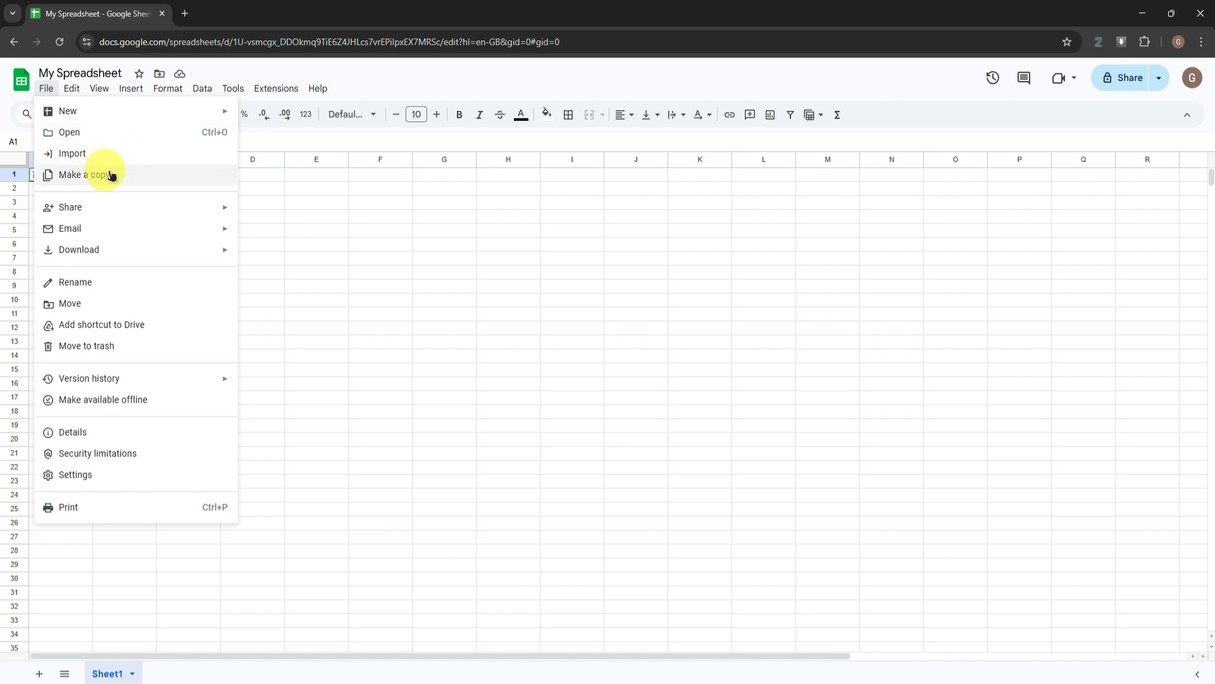
pyautogui.moveTo(206, 211)
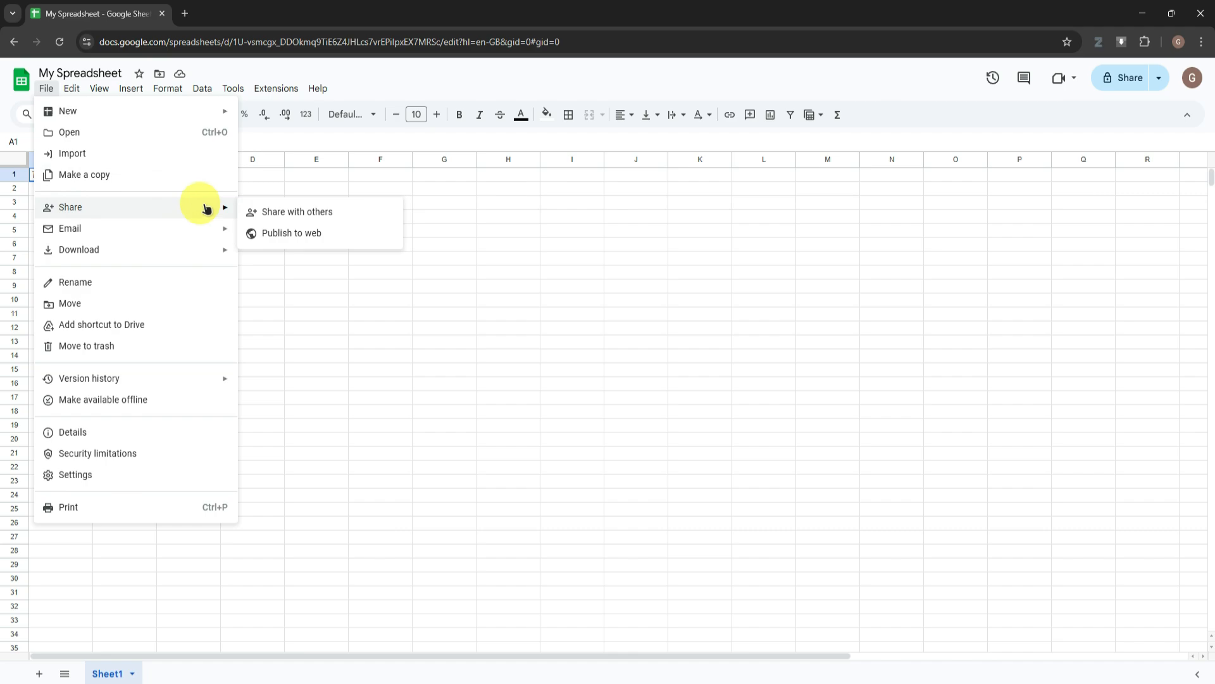
pyautogui.moveTo(213, 233)
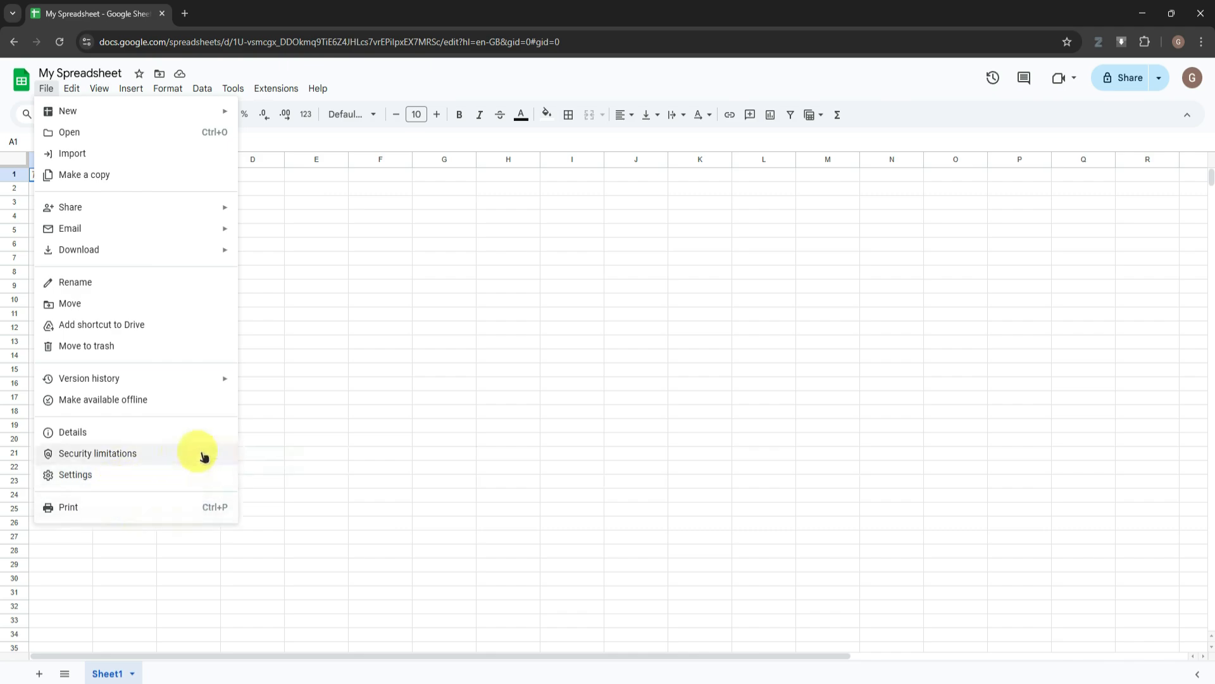
pyautogui.click(377, 301)
pyautogui.click(81, 176)
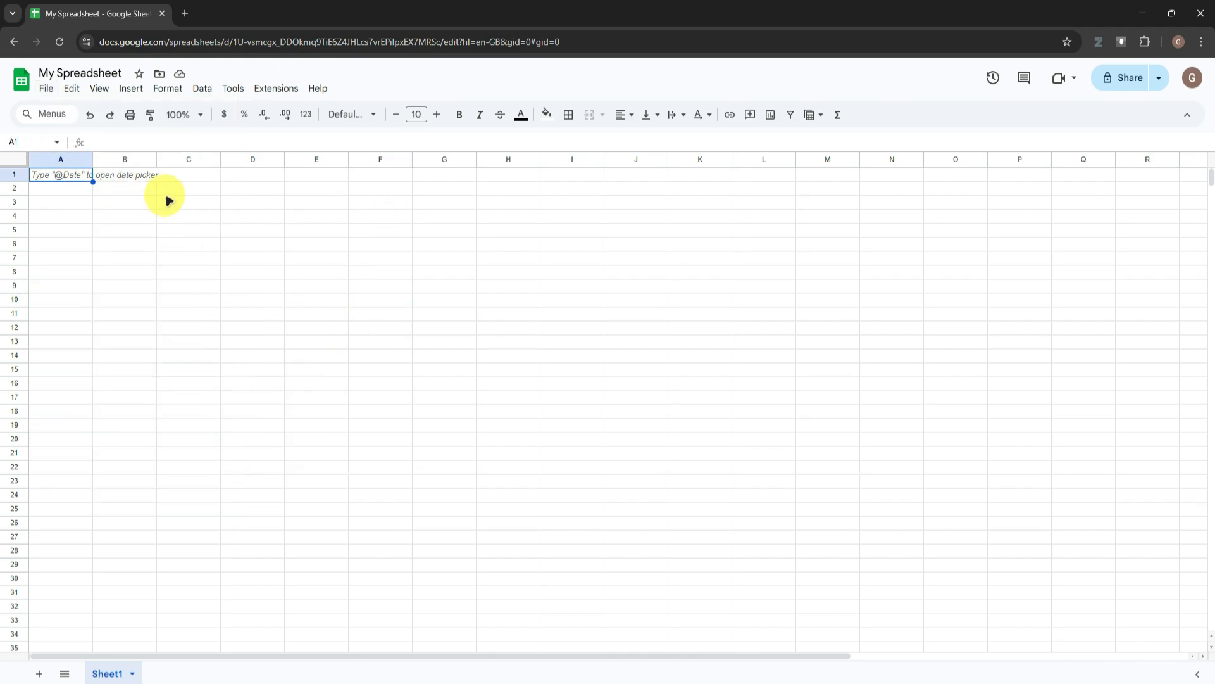
pyautogui.click(130, 173)
pyautogui.click(266, 177)
pyautogui.click(472, 194)
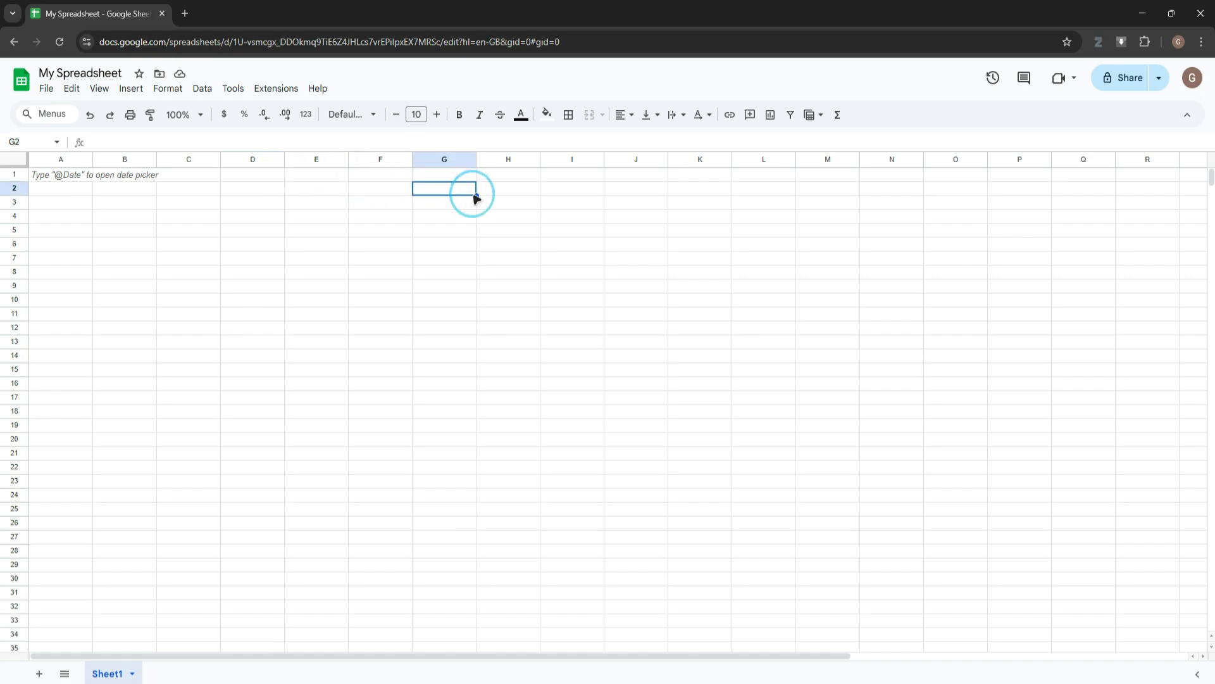
pyautogui.click(269, 260)
pyautogui.click(183, 410)
pyautogui.click(166, 247)
pyautogui.click(62, 174)
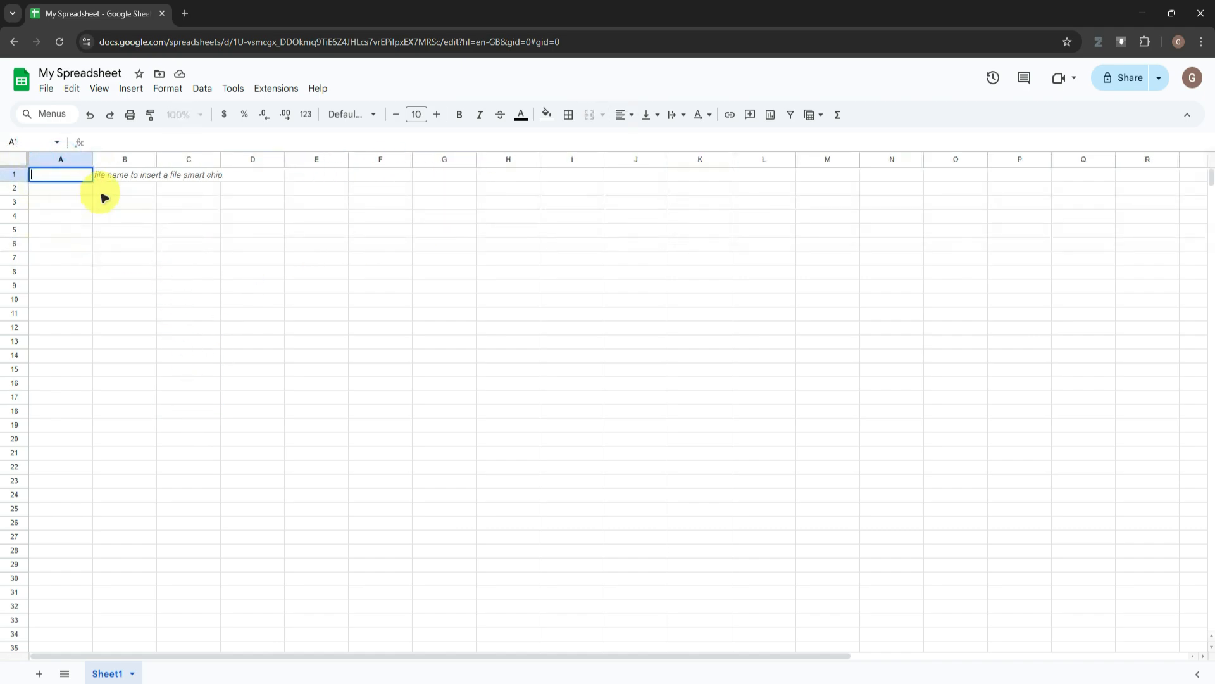
pyautogui.click(190, 201)
pyautogui.click(58, 176)
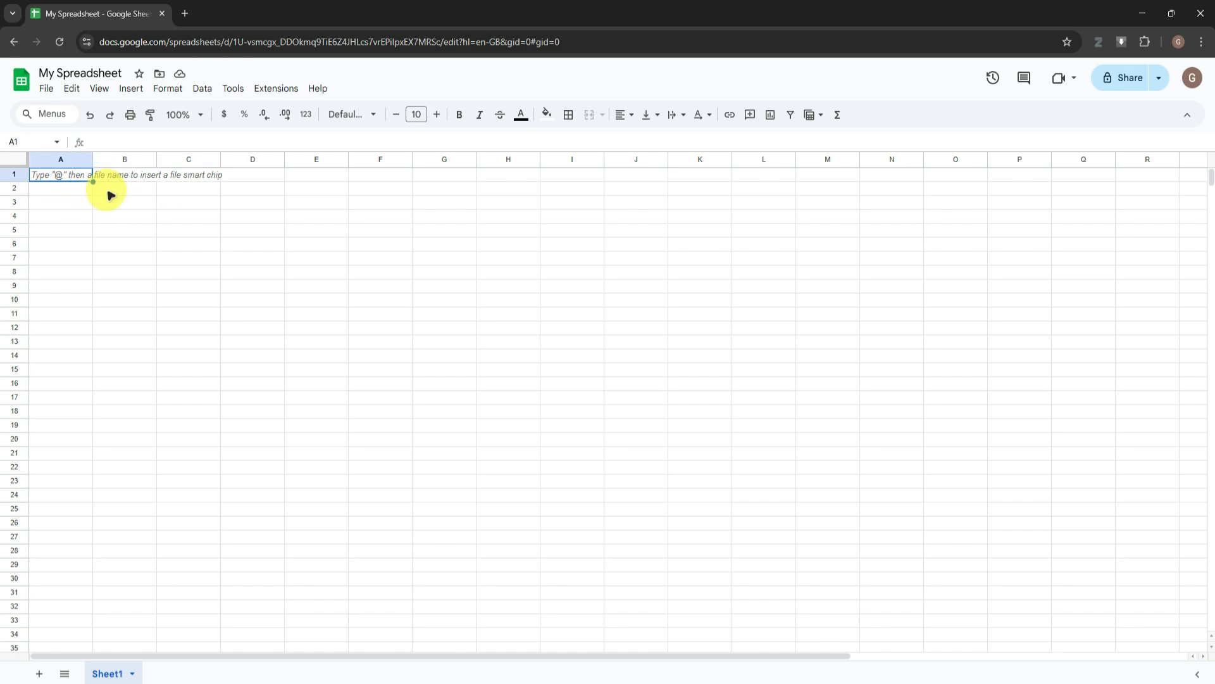
pyautogui.doubleClick(56, 176)
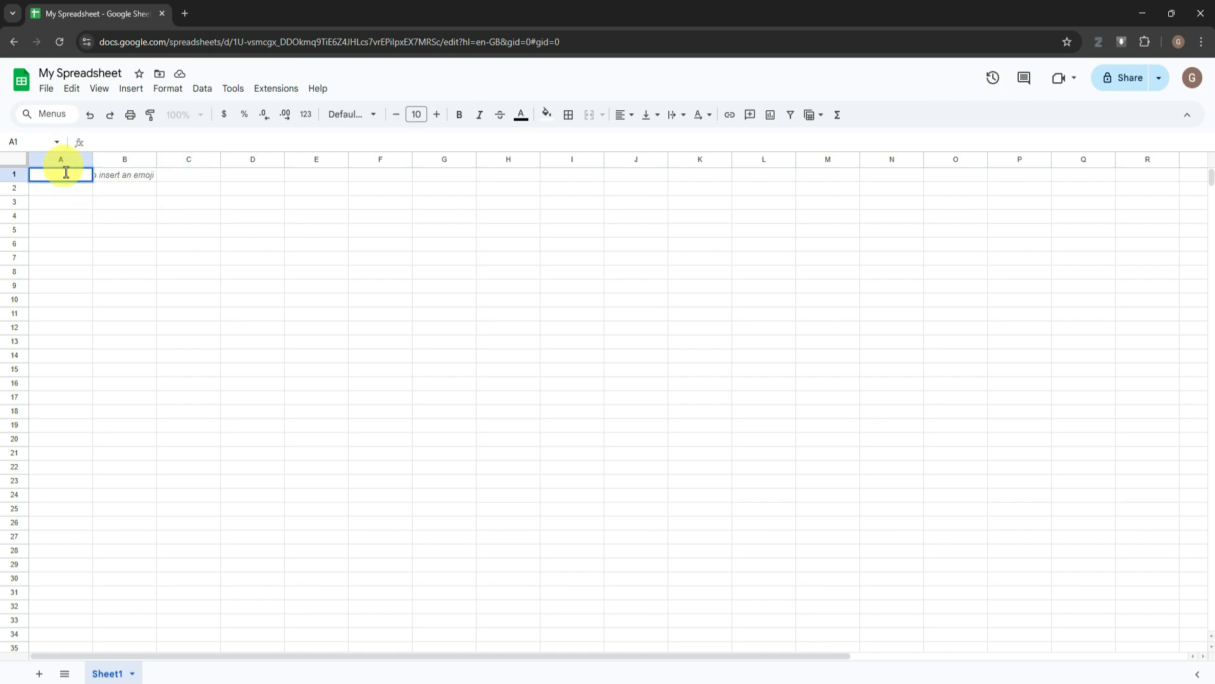
# Enter January in cell B2, February in C2 and March in D2.
pyautogui.click(132, 186)
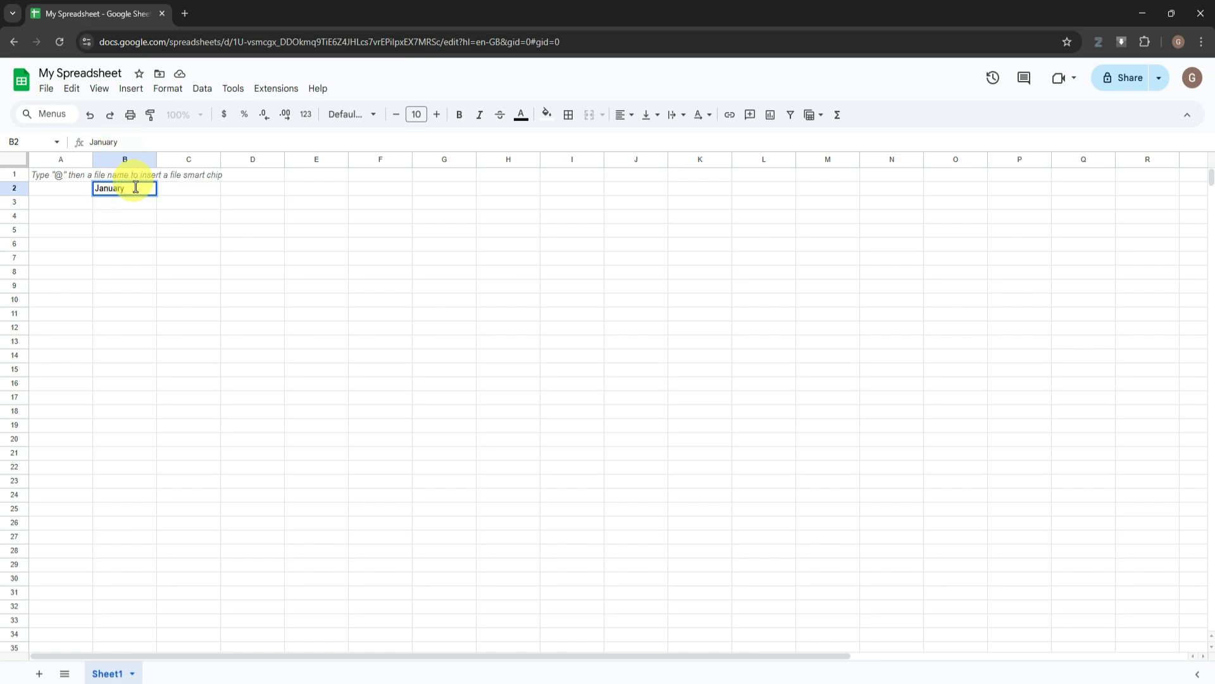
pyautogui.click(177, 187)
pyautogui.write('Fe')
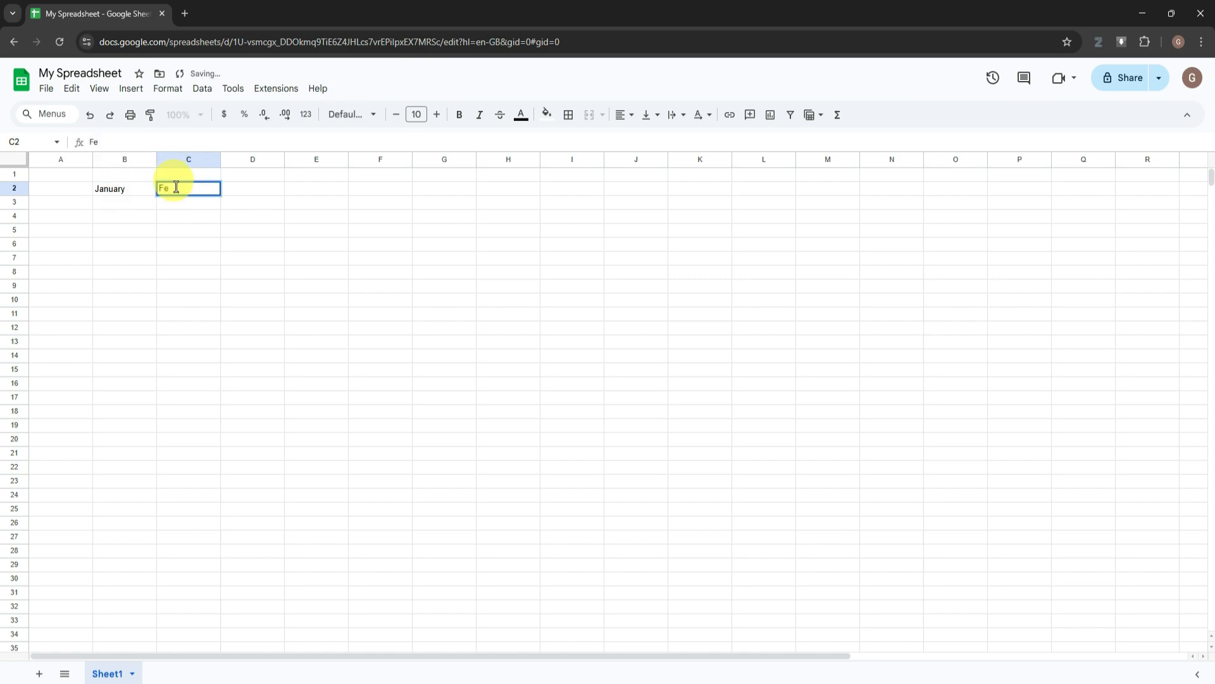
pyautogui.write('bruary')
pyautogui.click(252, 187)
pyautogui.write('March')
# Autofill the month series along row 2 from March through December in cell M2.
pyautogui.moveTo(285, 195); pyautogui.dragTo(852, 192)
pyautogui.click(448, 189)
pyautogui.click(377, 188)
pyautogui.click(122, 203)
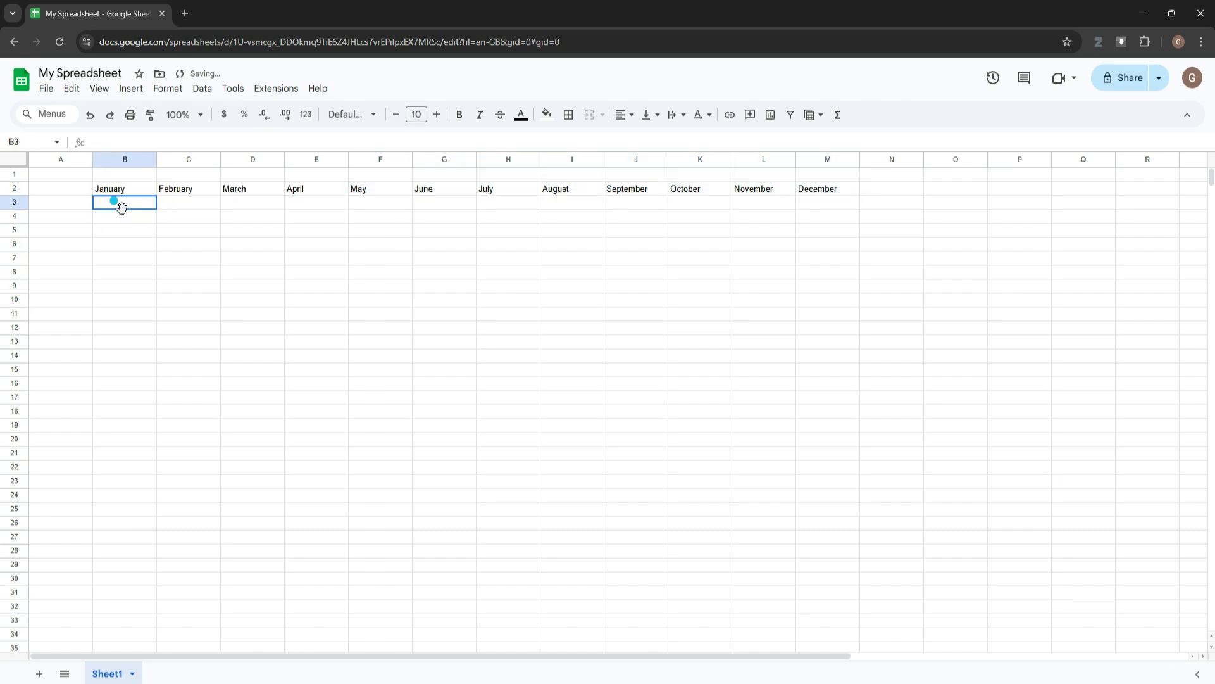
# Enter the row labels Videos Made in cell A3 and Months in cell A2.
pyautogui.doubleClick(74, 186)
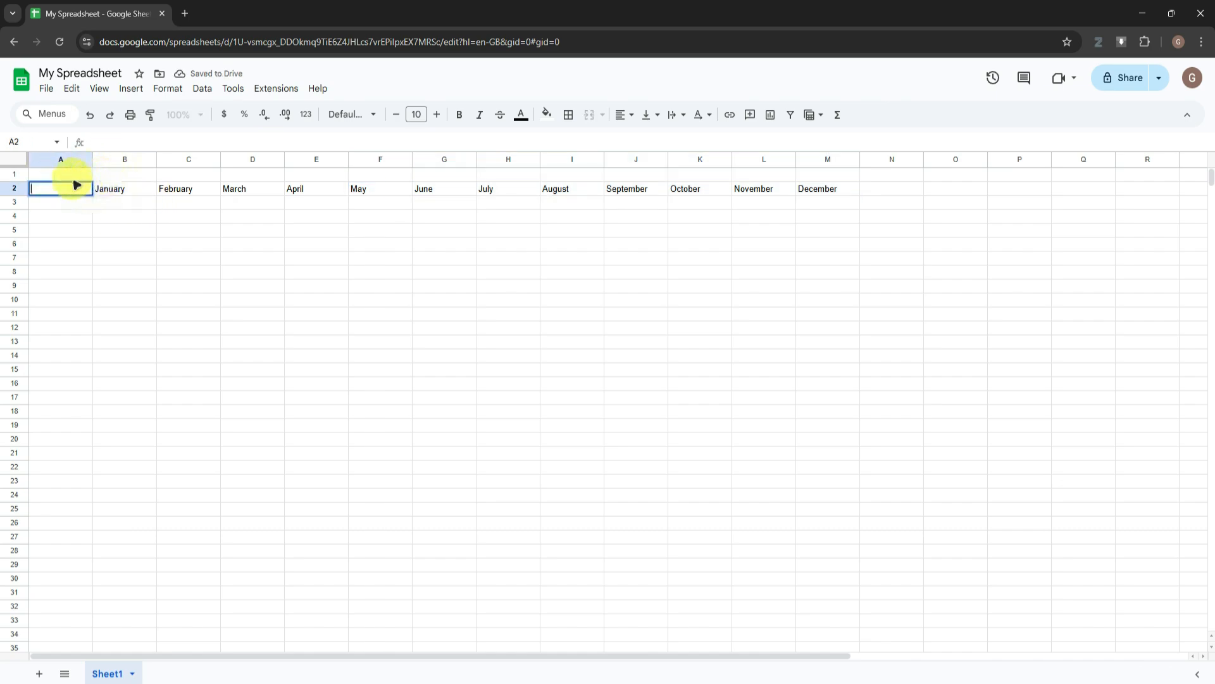
pyautogui.doubleClick(63, 202)
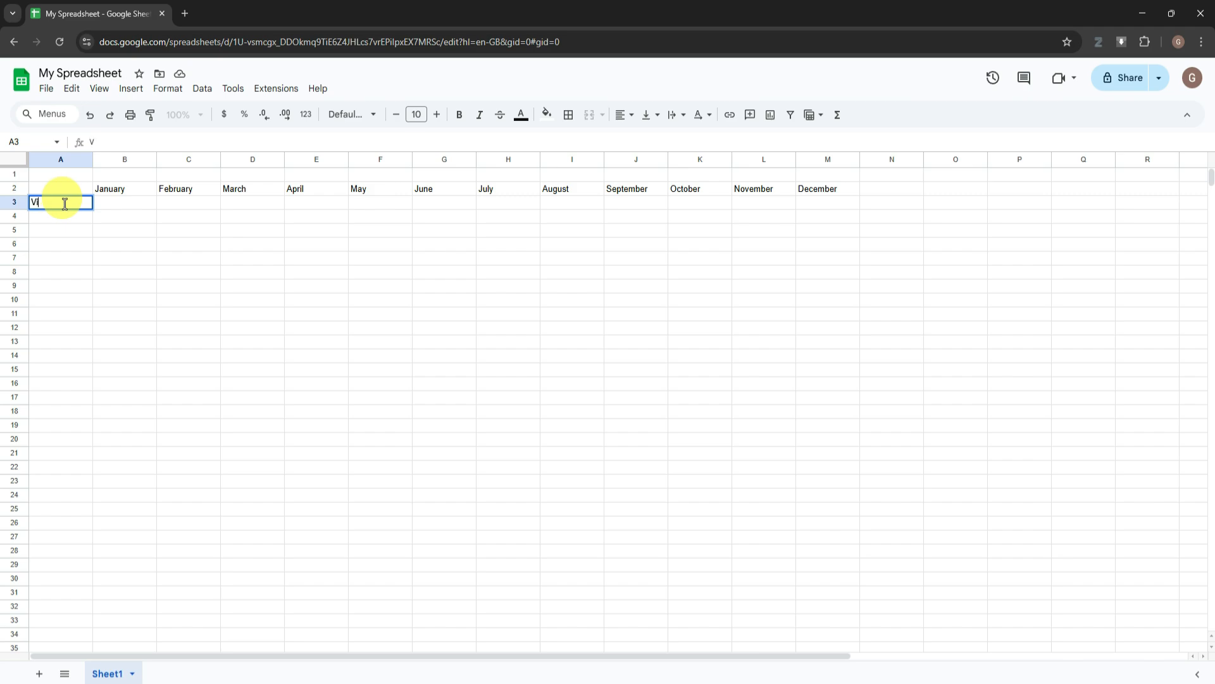
pyautogui.write('Videos Made')
pyautogui.click(142, 203)
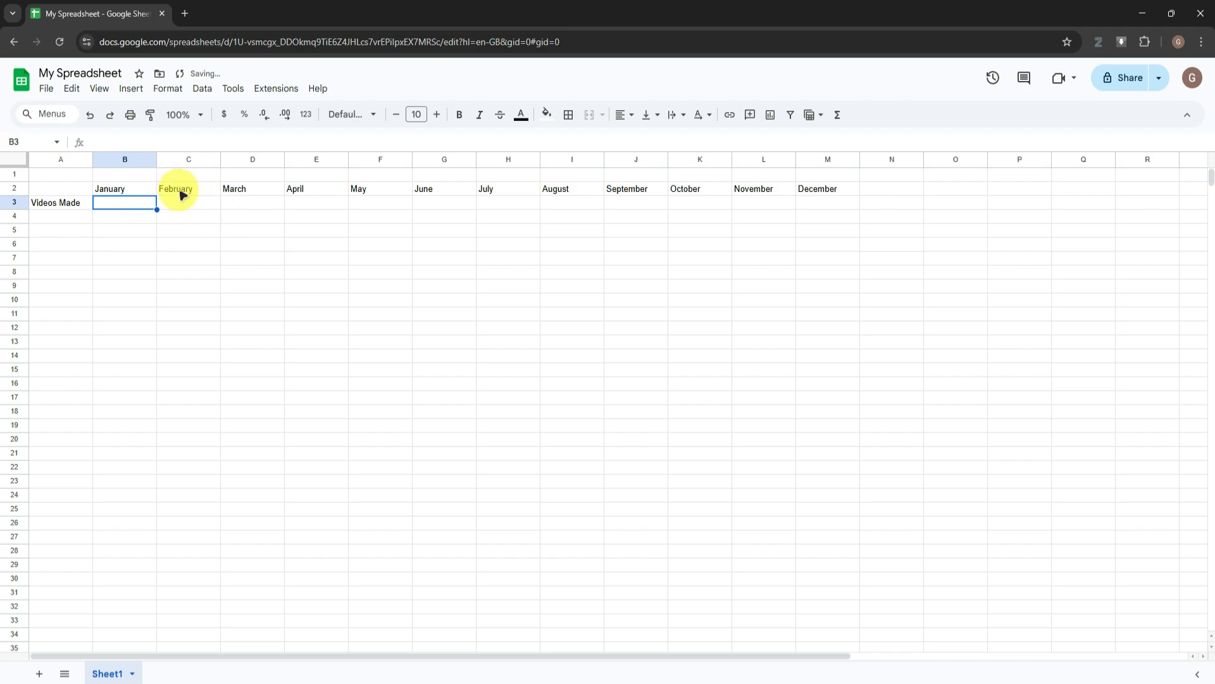
pyautogui.doubleClick(71, 188)
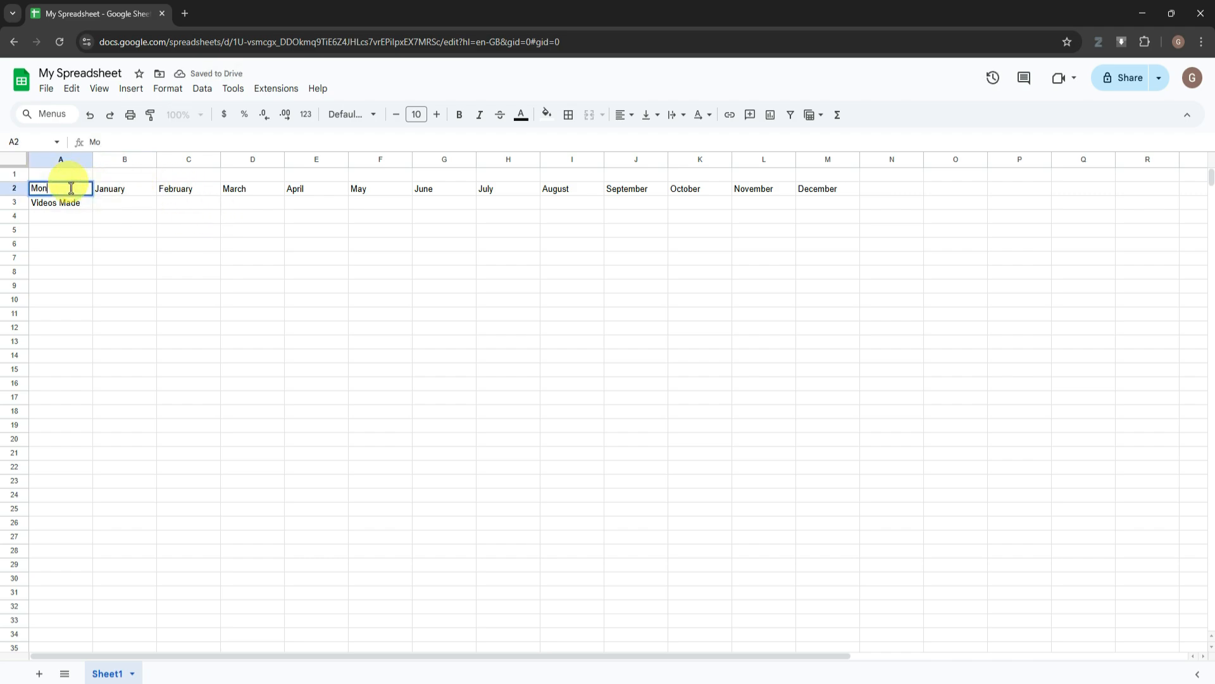
pyautogui.click(132, 227)
# Make the row labels Months and Videos Made in column A bold.
pyautogui.doubleClick(71, 188)
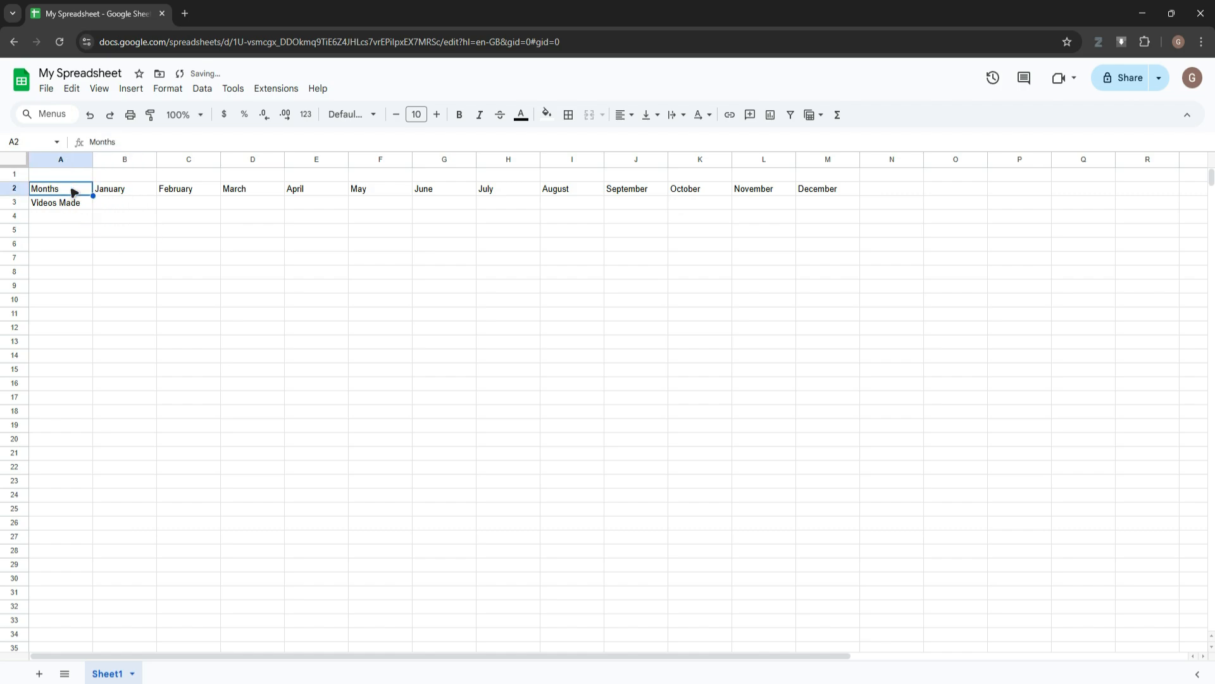
pyautogui.hotkey('ctrl', 'b')
pyautogui.click(81, 203)
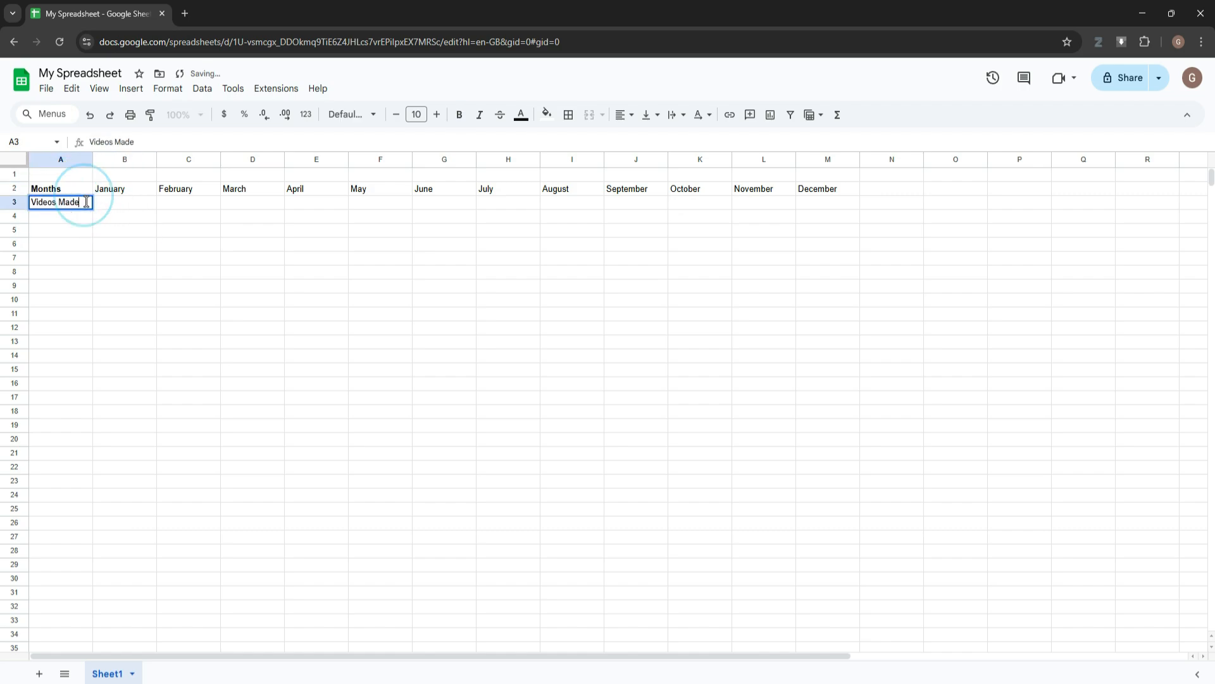
pyautogui.doubleClick(81, 203)
pyautogui.hotkey('ctrl', 'b')
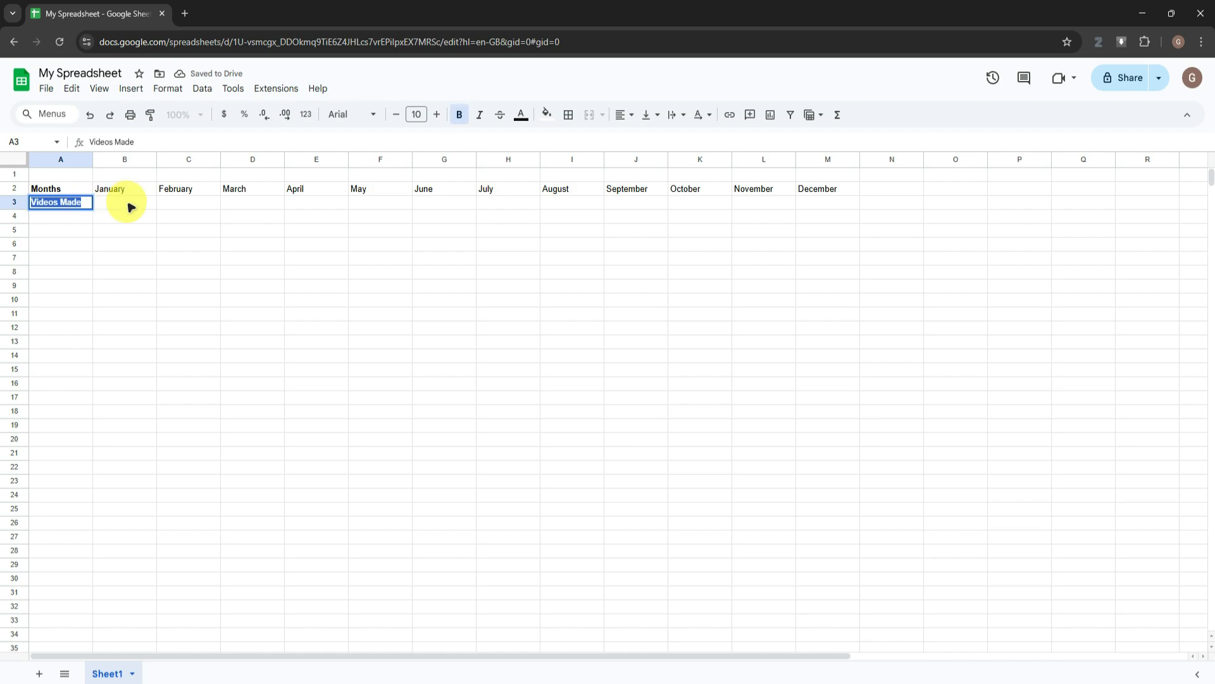
pyautogui.click(133, 204)
pyautogui.click(217, 204)
pyautogui.click(769, 204)
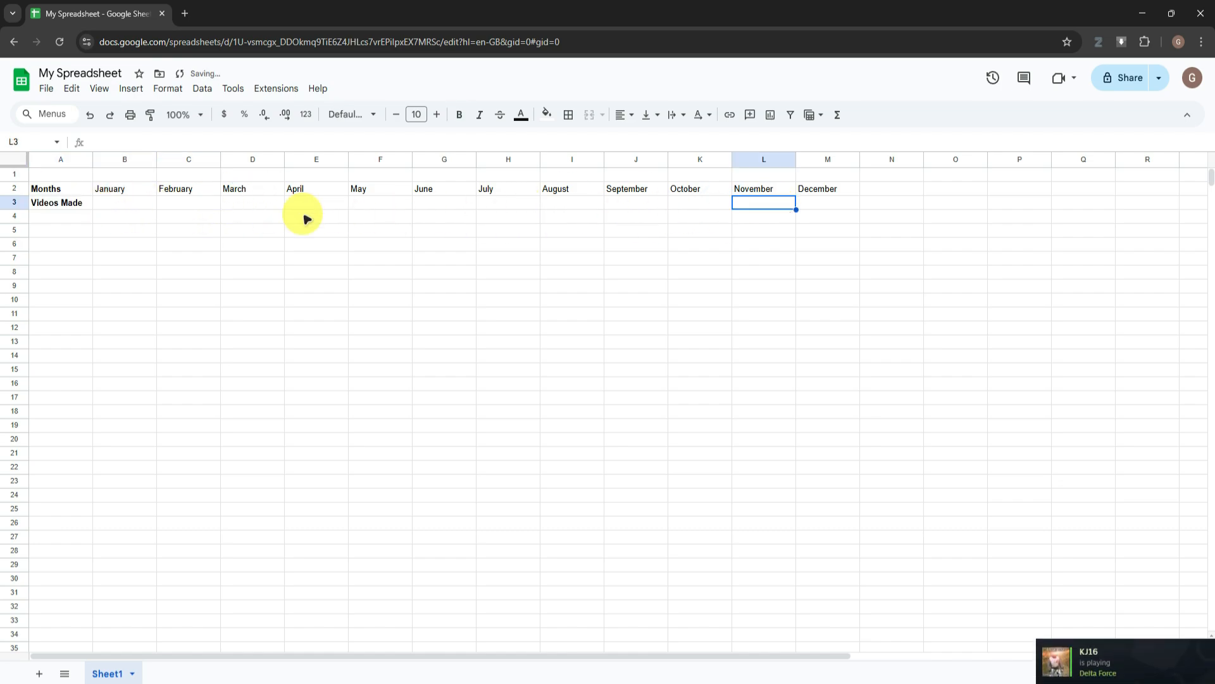
pyautogui.click(127, 203)
pyautogui.click(179, 203)
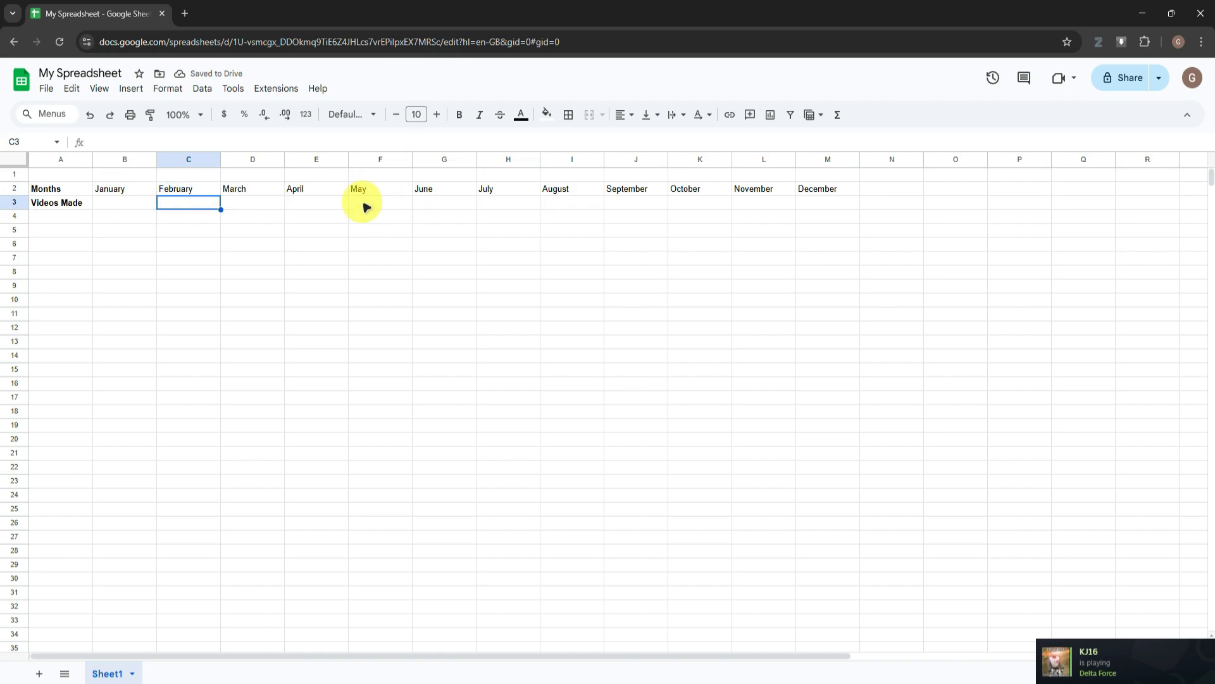
pyautogui.moveTo(322, 204); pyautogui.dragTo(266, 204)
pyautogui.click(126, 197)
# Enter the Videos Made values for January to April in B3 to E3: 2, 4, 6 and 8.
pyautogui.doubleClick(134, 203)
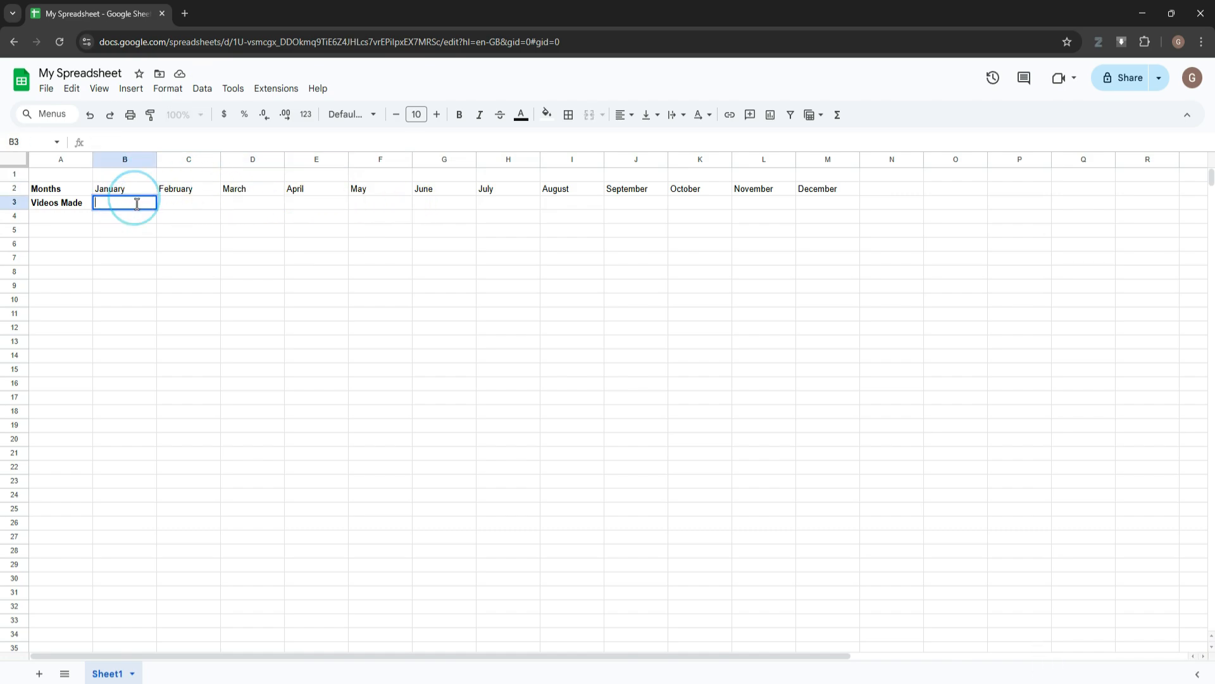
pyautogui.click(184, 203)
pyautogui.write('4')
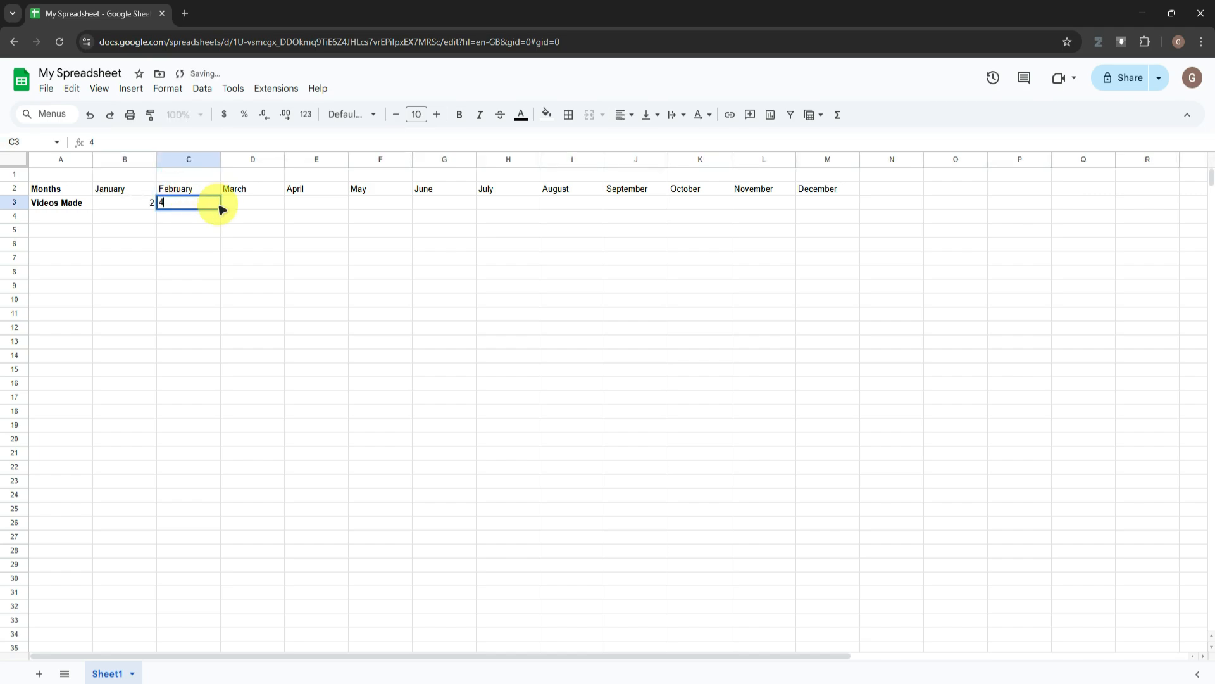
pyautogui.click(266, 204)
pyautogui.write('6')
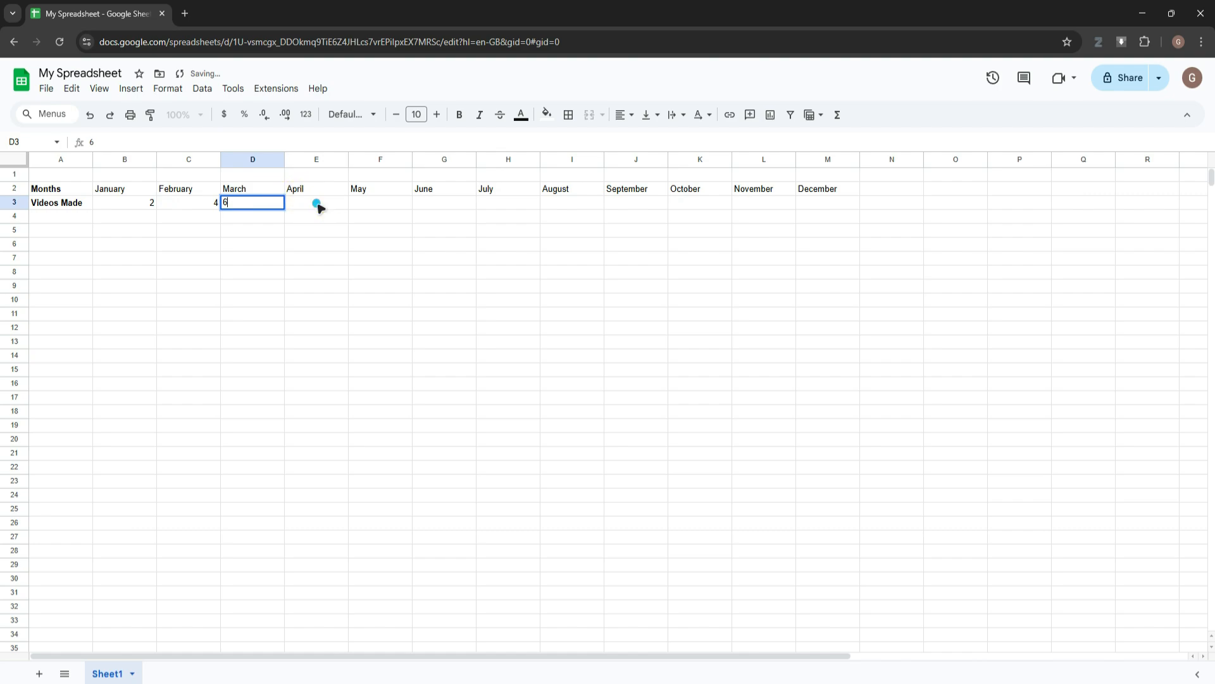
pyautogui.click(319, 208)
pyautogui.write('8')
# Enter the Videos Made values for May to August in F3 to I3: 10, 2, 3 and 4.
pyautogui.click(383, 204)
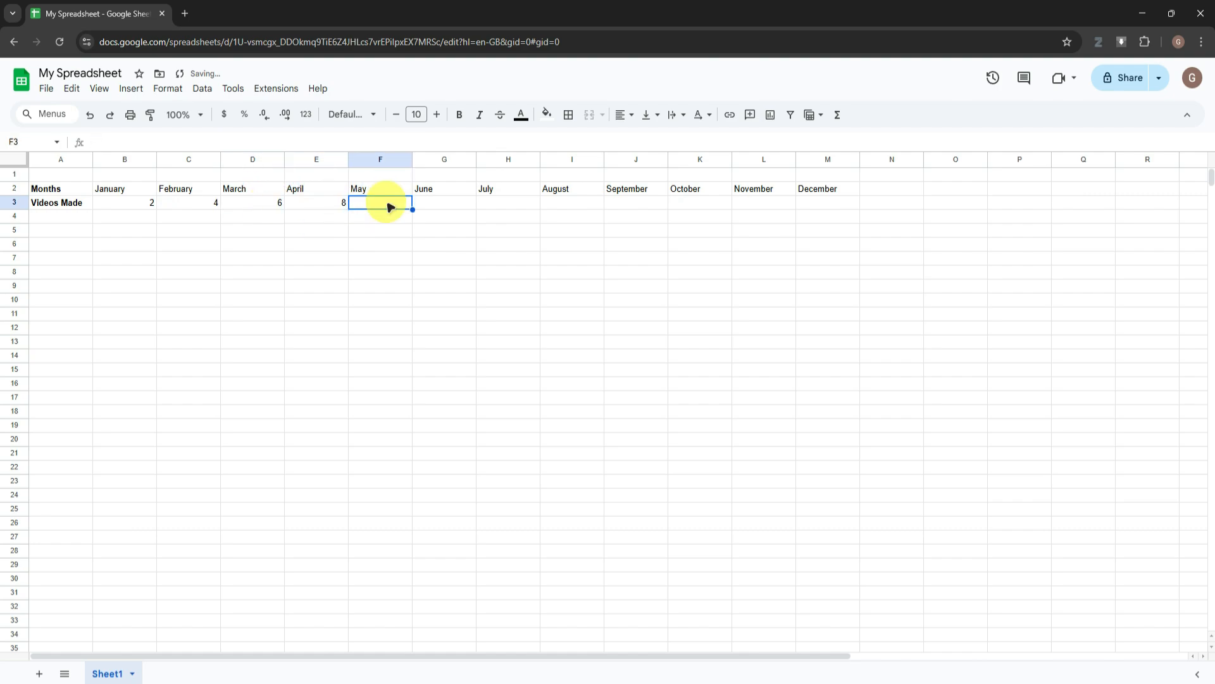
pyautogui.write('10')
pyautogui.click(450, 204)
pyautogui.write('2')
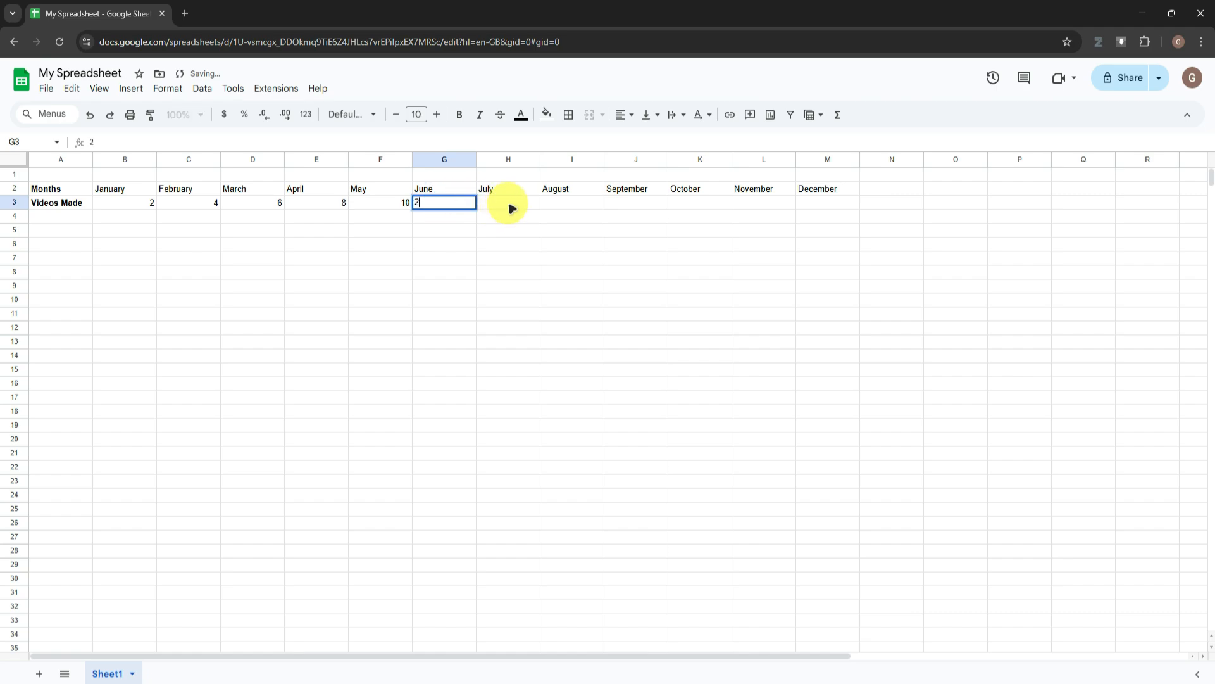
pyautogui.click(513, 206)
pyautogui.write('3')
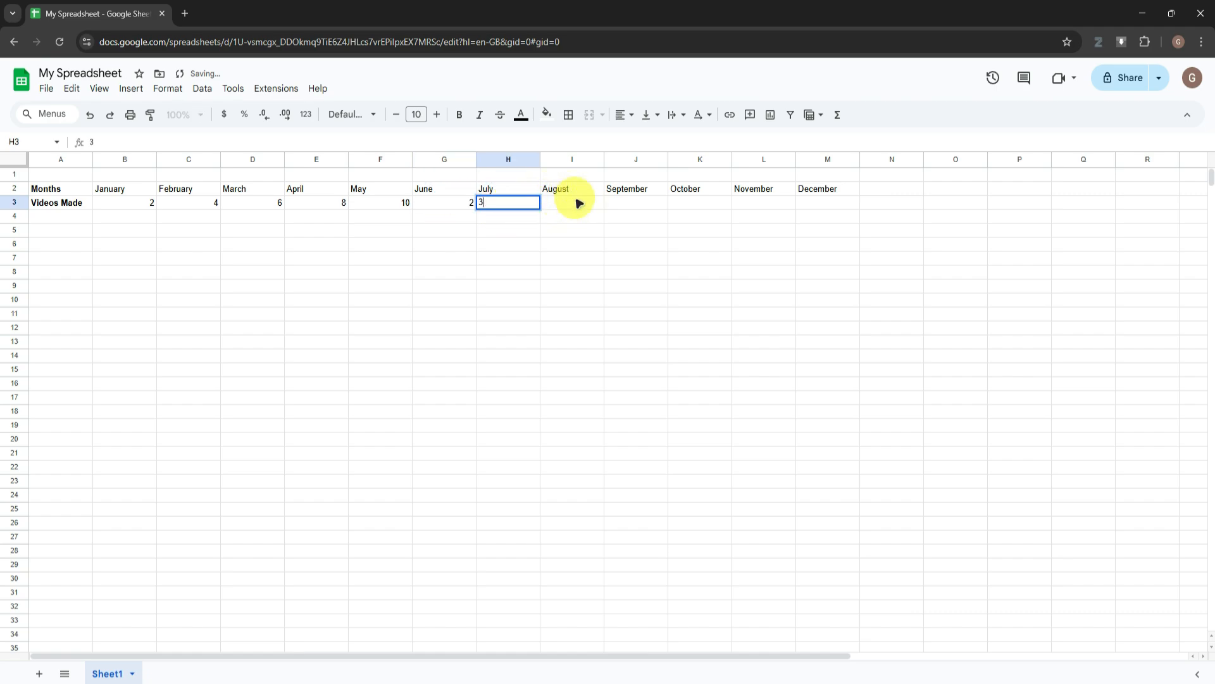
pyautogui.click(578, 201)
pyautogui.write('4')
# Enter the Videos Made values for September to December in J3 to M3: 5, 6, 7 and 8.
pyautogui.click(652, 202)
pyautogui.write('5')
pyautogui.click(696, 204)
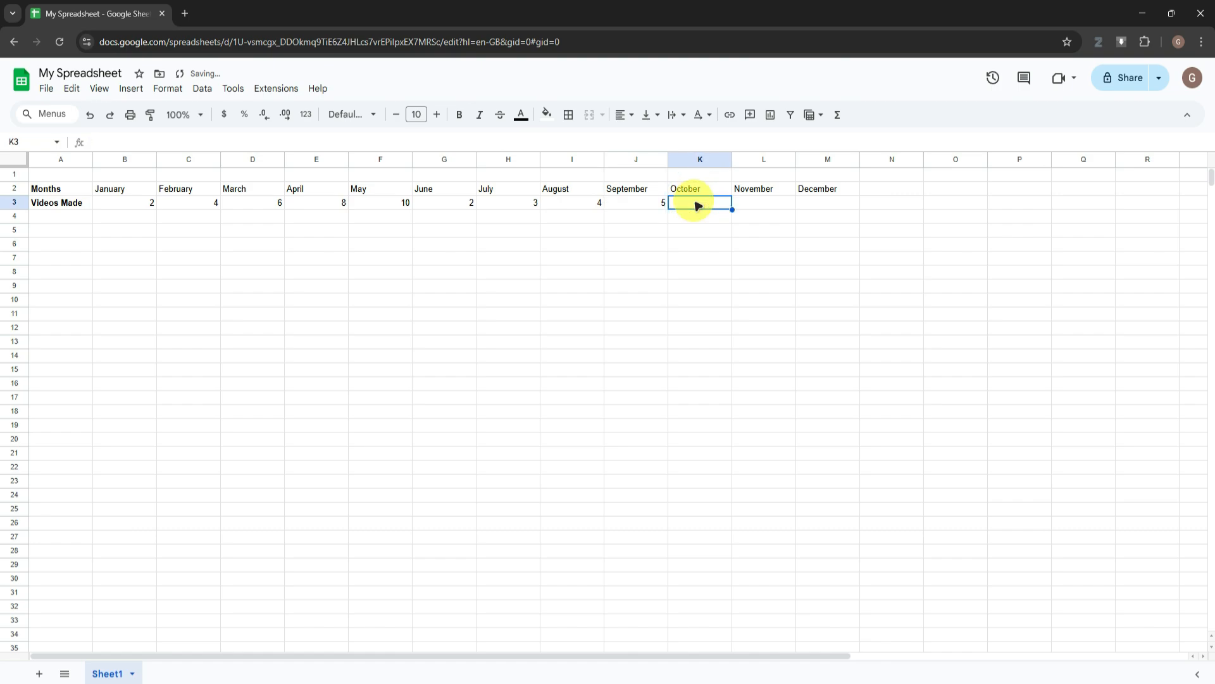
pyautogui.write('6')
pyautogui.click(751, 208)
pyautogui.write('7')
pyautogui.click(827, 204)
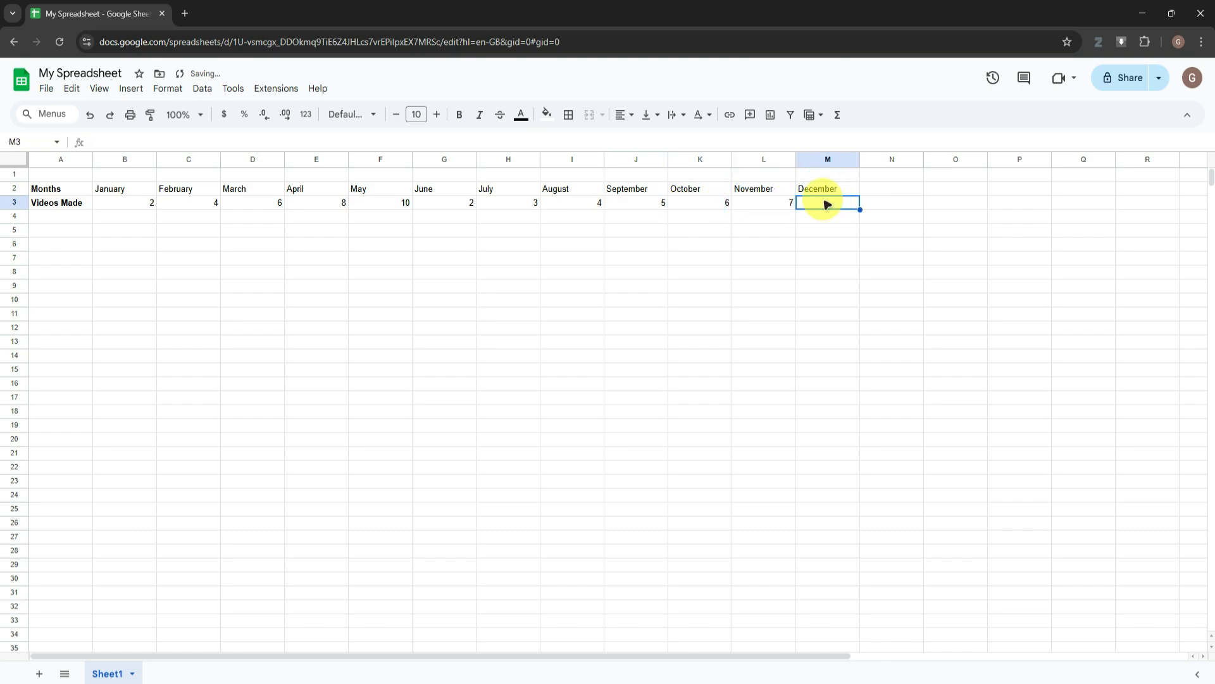
pyautogui.write('8')
pyautogui.click(693, 259)
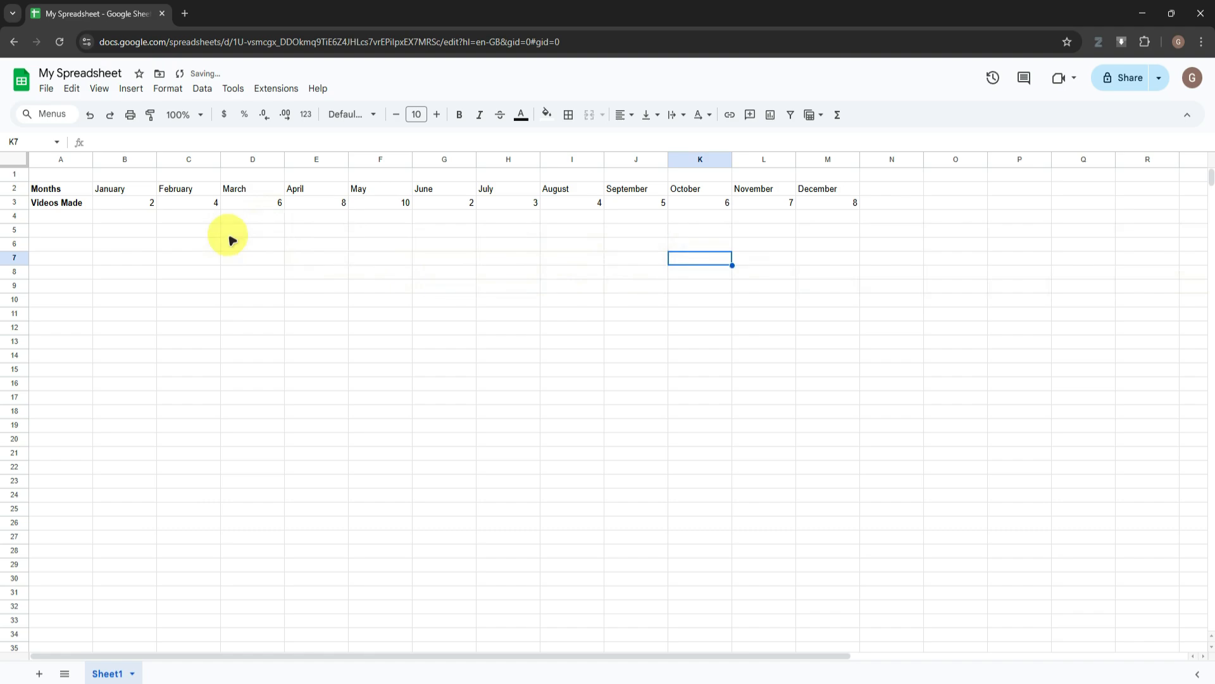
# Change the font of the Months label in cell A2 to Courier New.
pyautogui.click(56, 189)
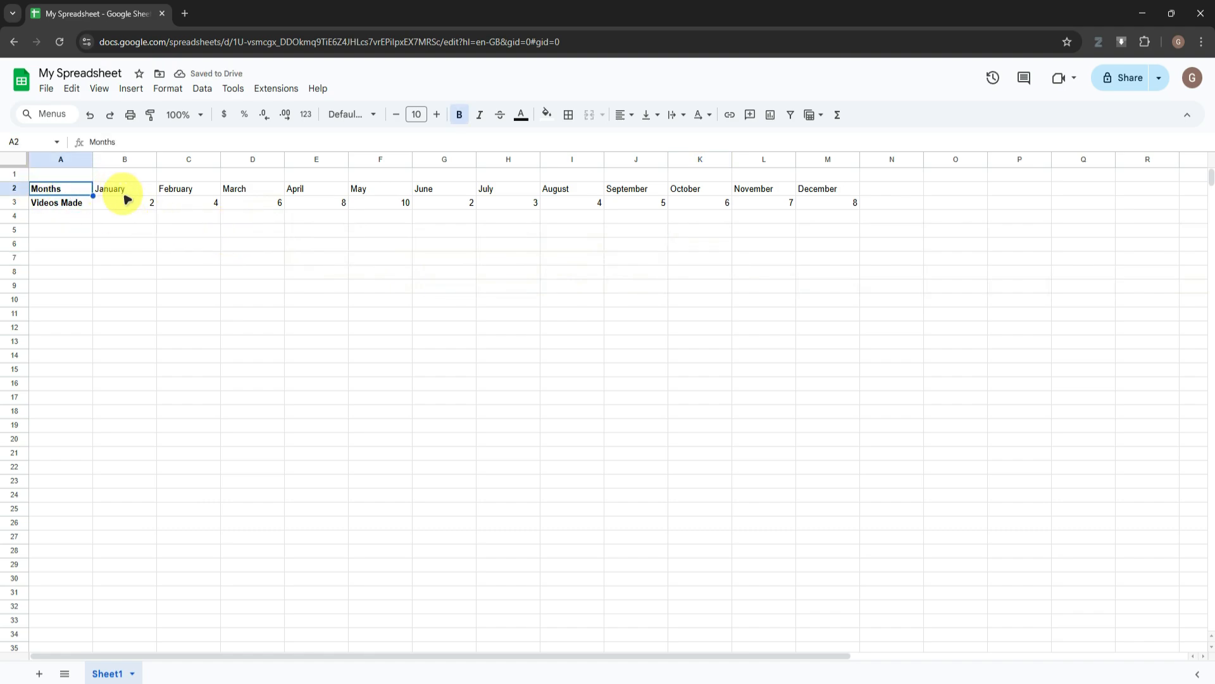
pyautogui.click(130, 188)
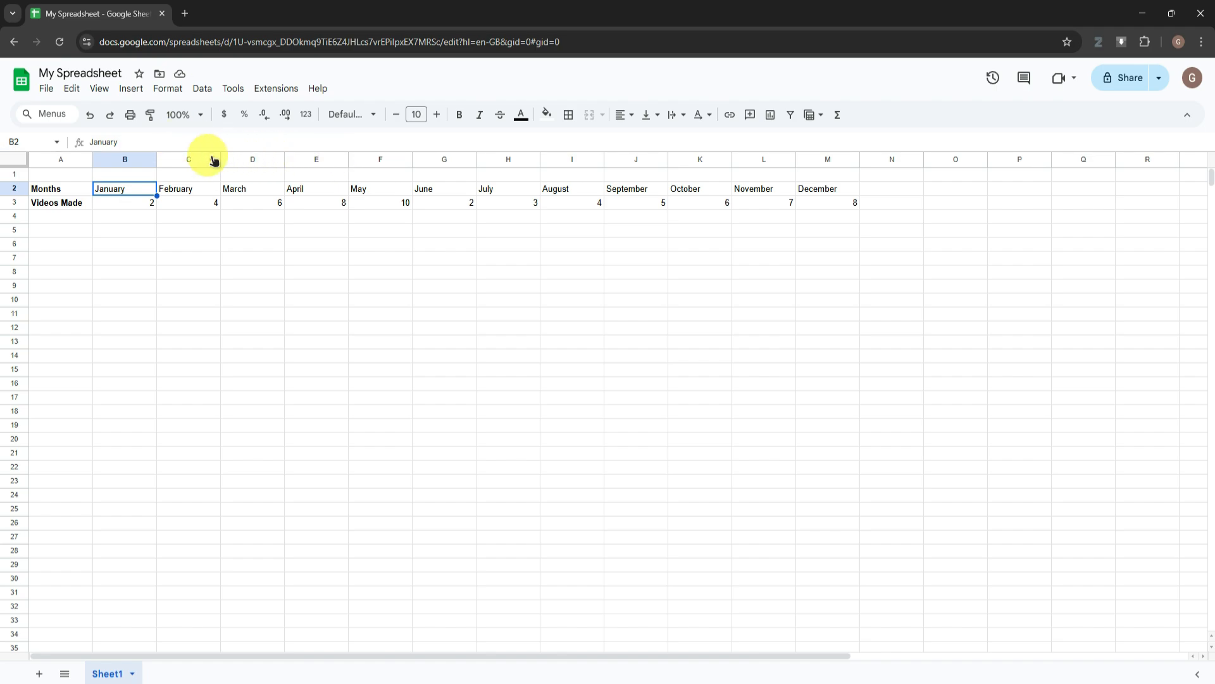
pyautogui.click(50, 188)
pyautogui.doubleClick(60, 189)
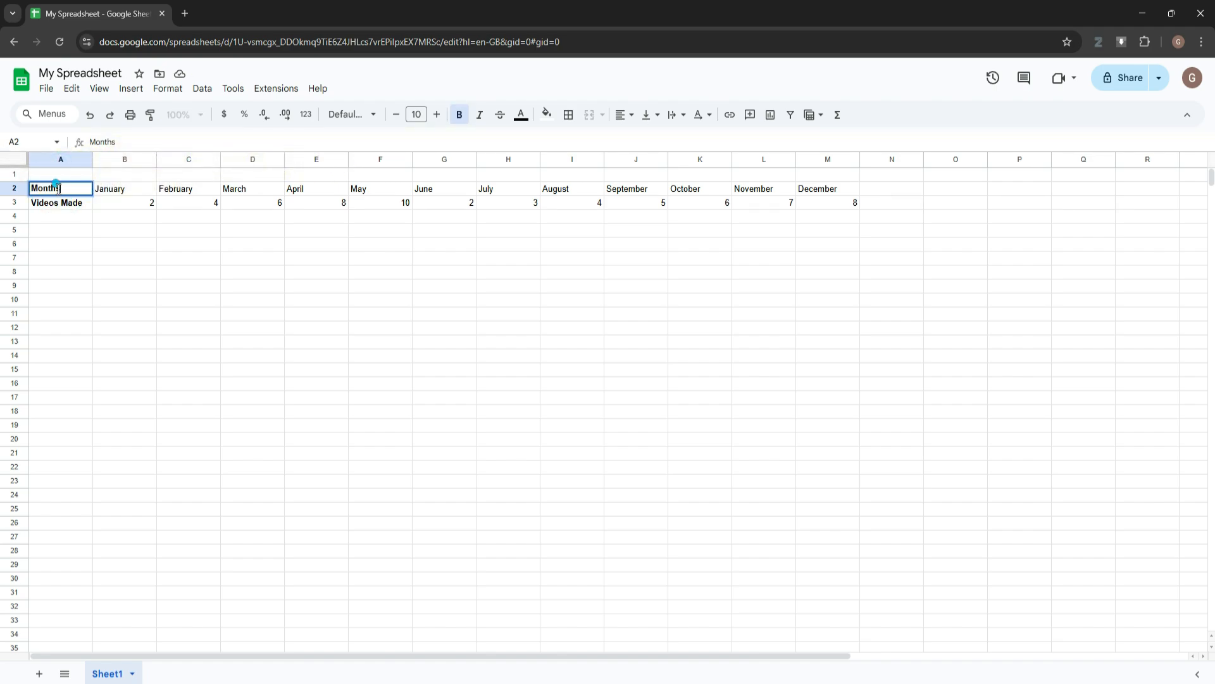
pyautogui.moveTo(67, 188); pyautogui.dragTo(30, 188)
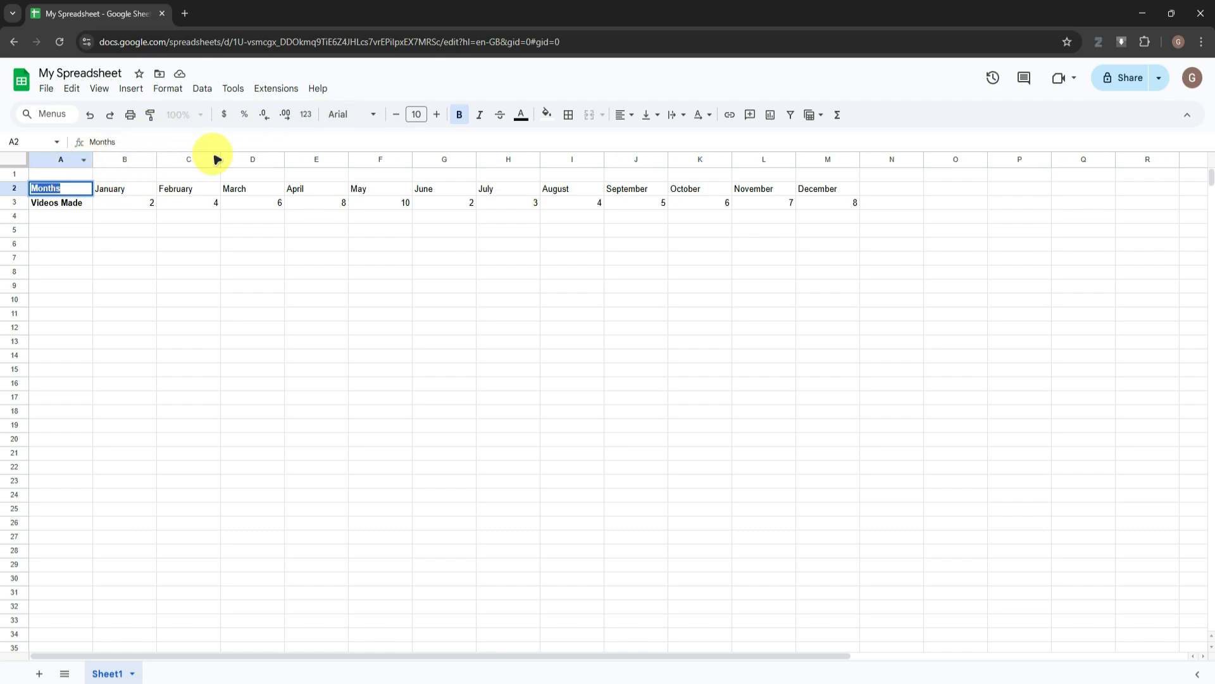
pyautogui.click(347, 114)
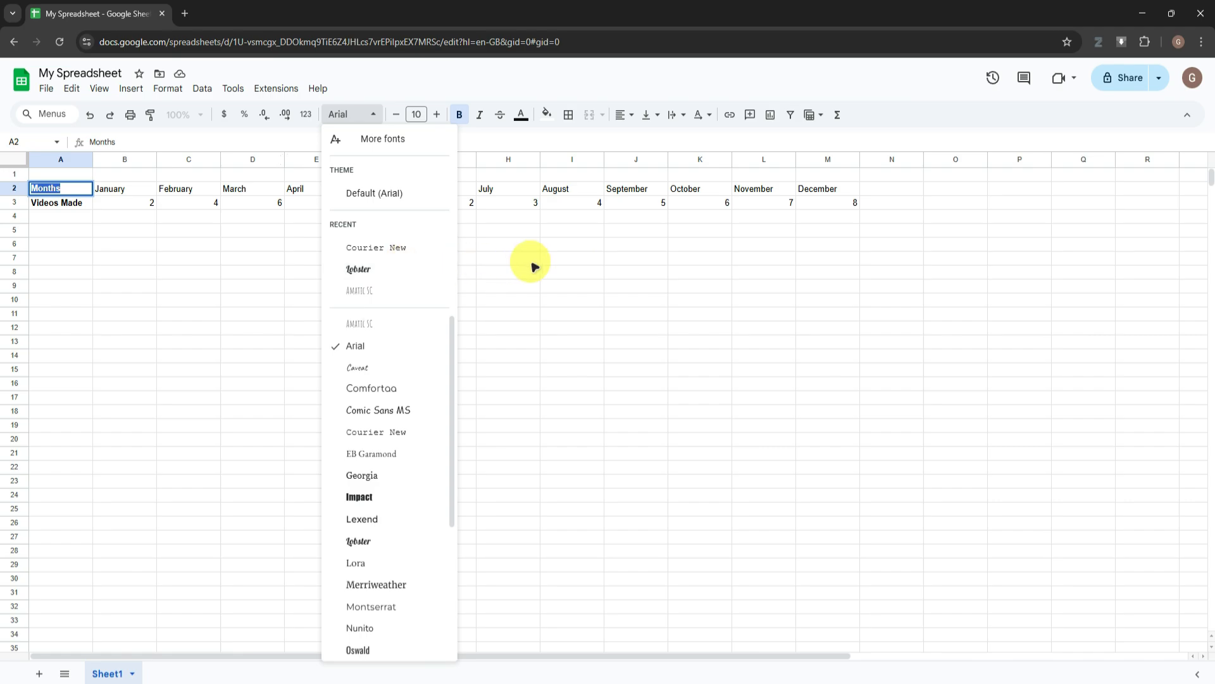
pyautogui.click(392, 247)
pyautogui.click(189, 229)
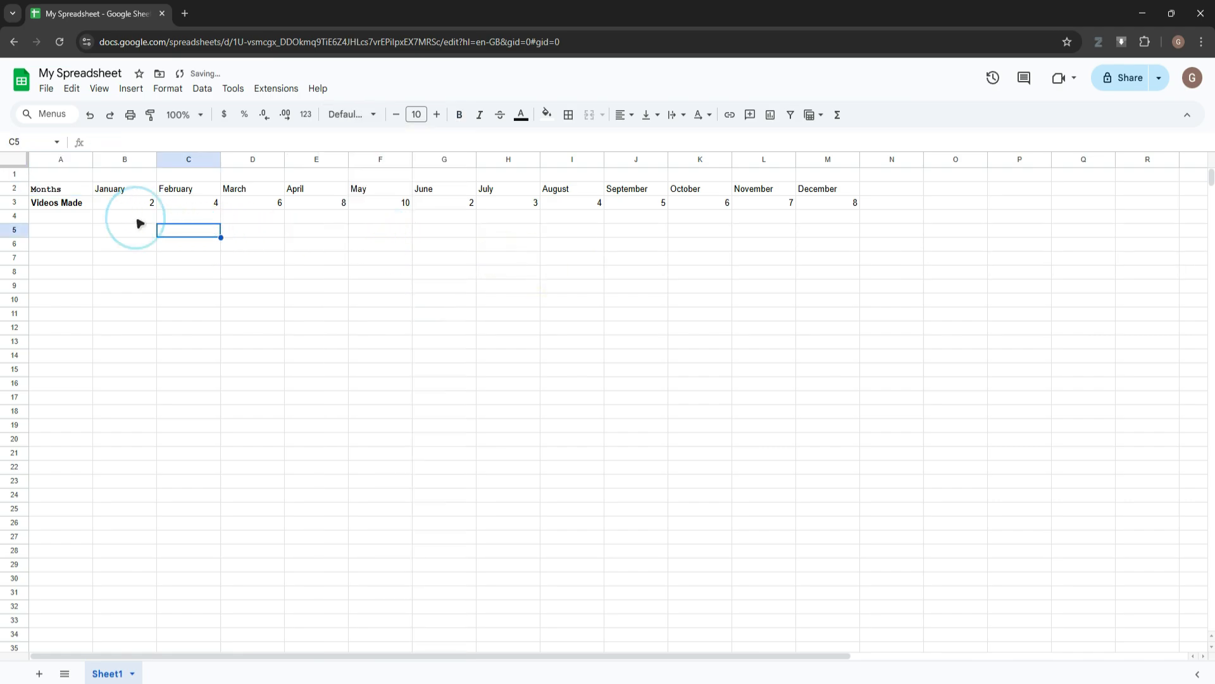
# Change the font of the Videos Made label in cell A3 to Courier New.
pyautogui.click(74, 201)
pyautogui.tripleClick(70, 201)
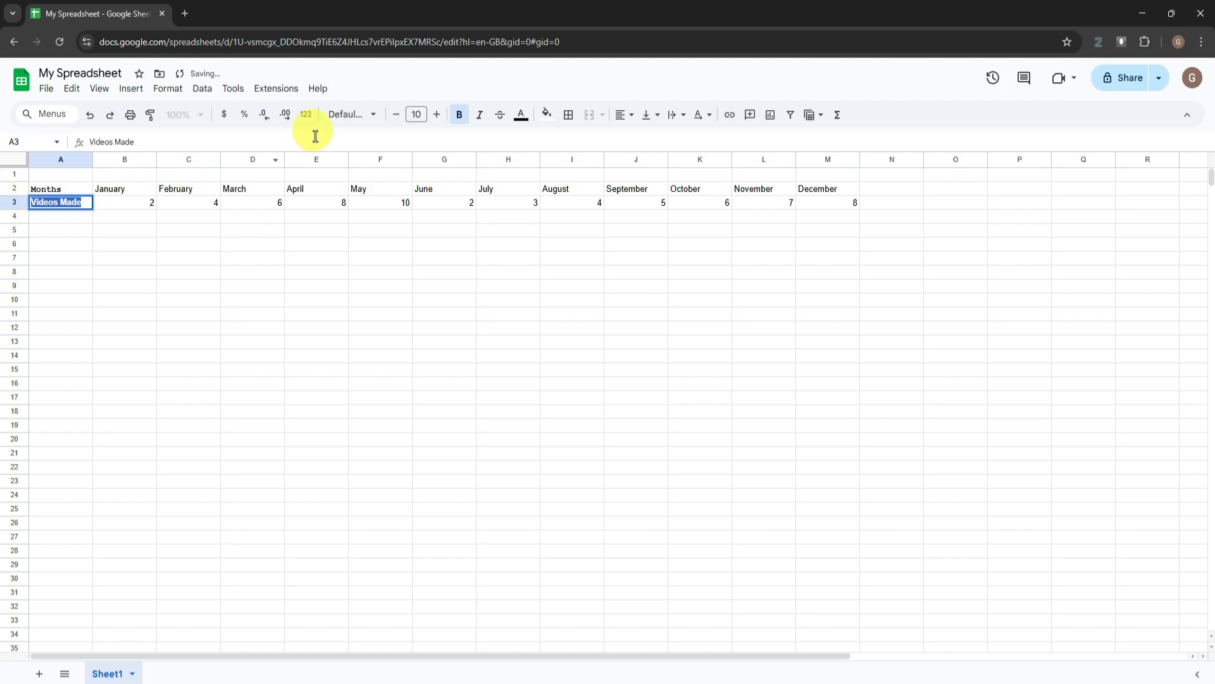
pyautogui.click(339, 114)
pyautogui.click(388, 249)
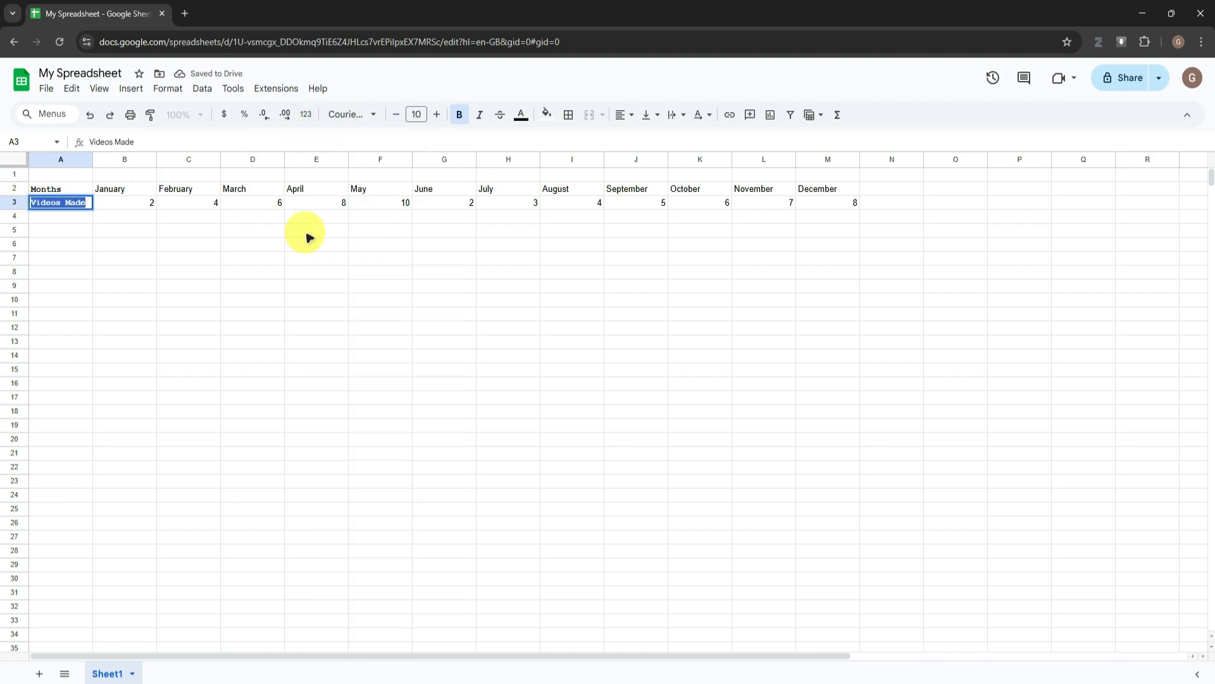
pyautogui.click(168, 216)
# Increase the font size of the Months label in cell A2 to 12.
pyautogui.click(85, 189)
pyautogui.doubleClick(76, 189)
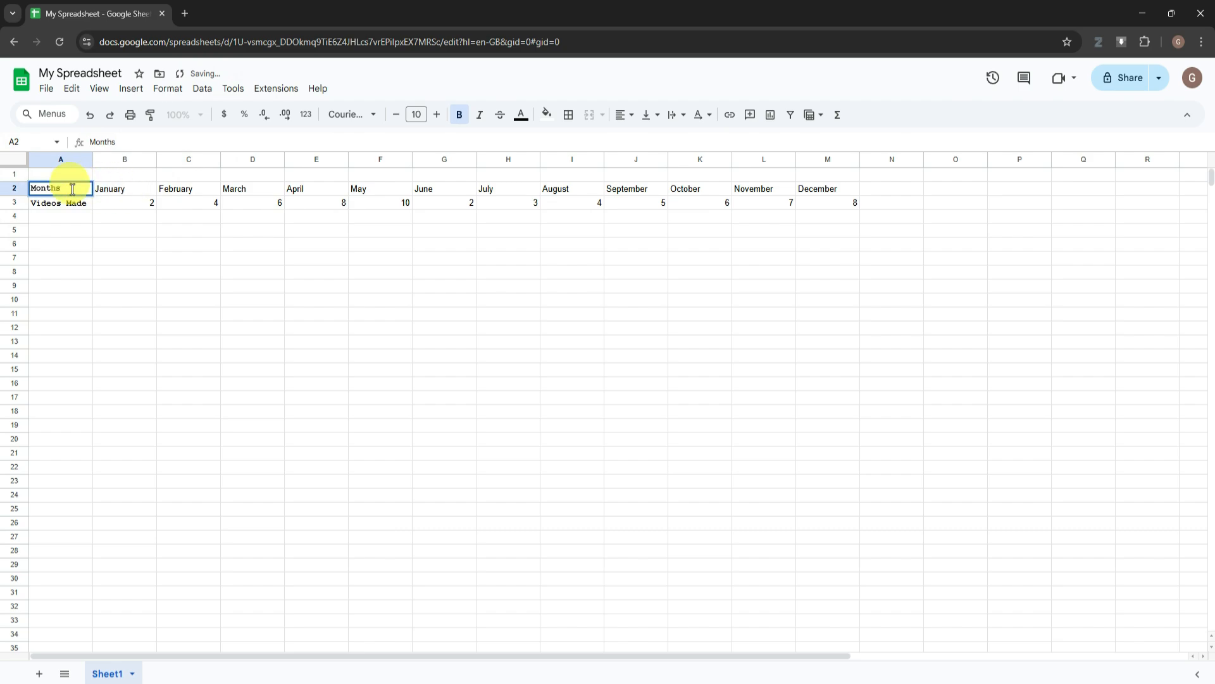
pyautogui.doubleClick(64, 189)
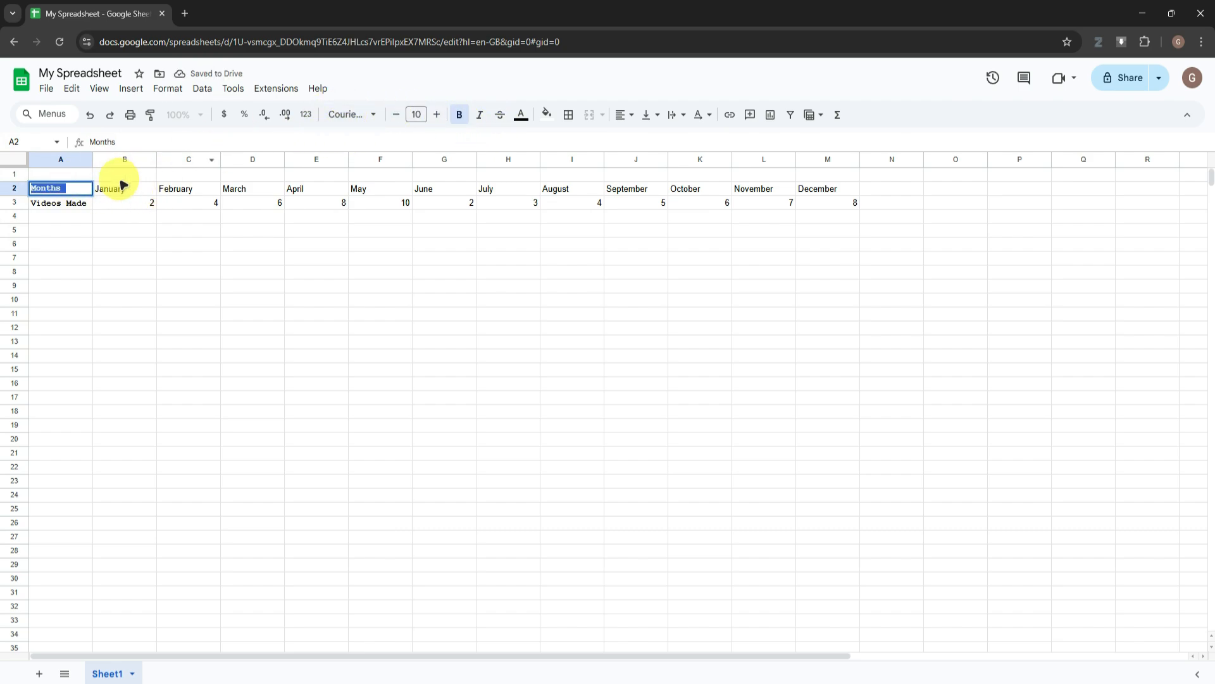
pyautogui.click(436, 115)
pyautogui.click(395, 115)
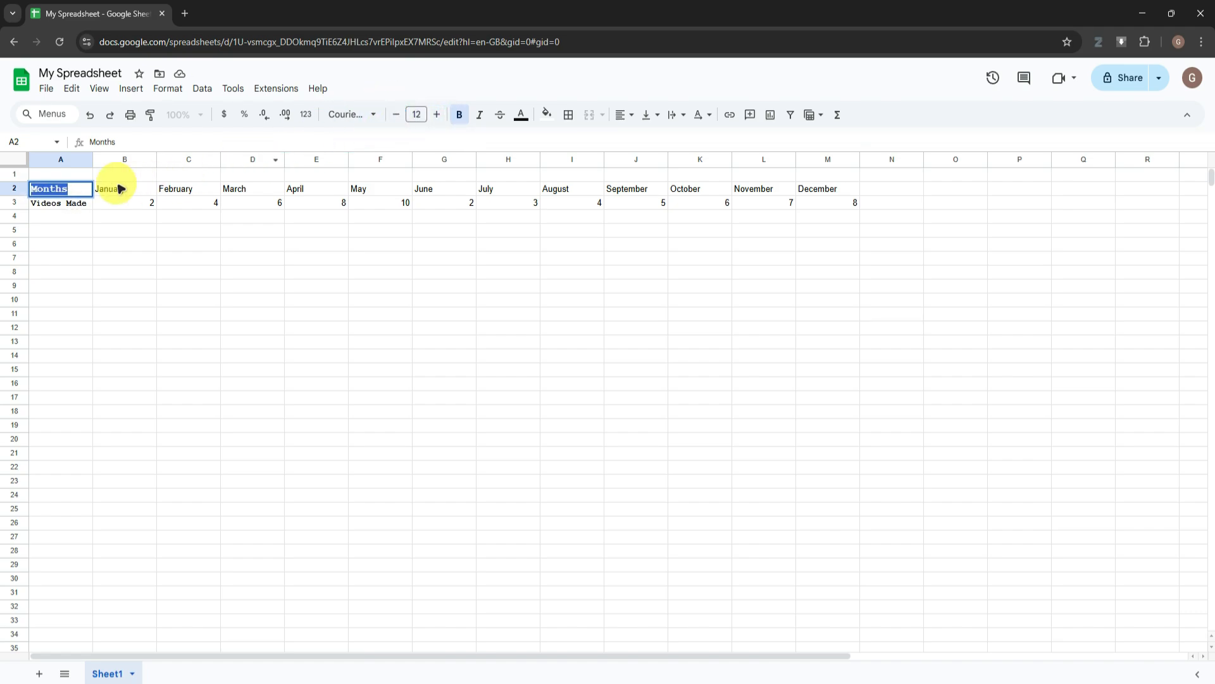
# Increase the font size of the Videos Made label in cell A3 to 12.
pyautogui.tripleClick(73, 203)
pyautogui.click(436, 114)
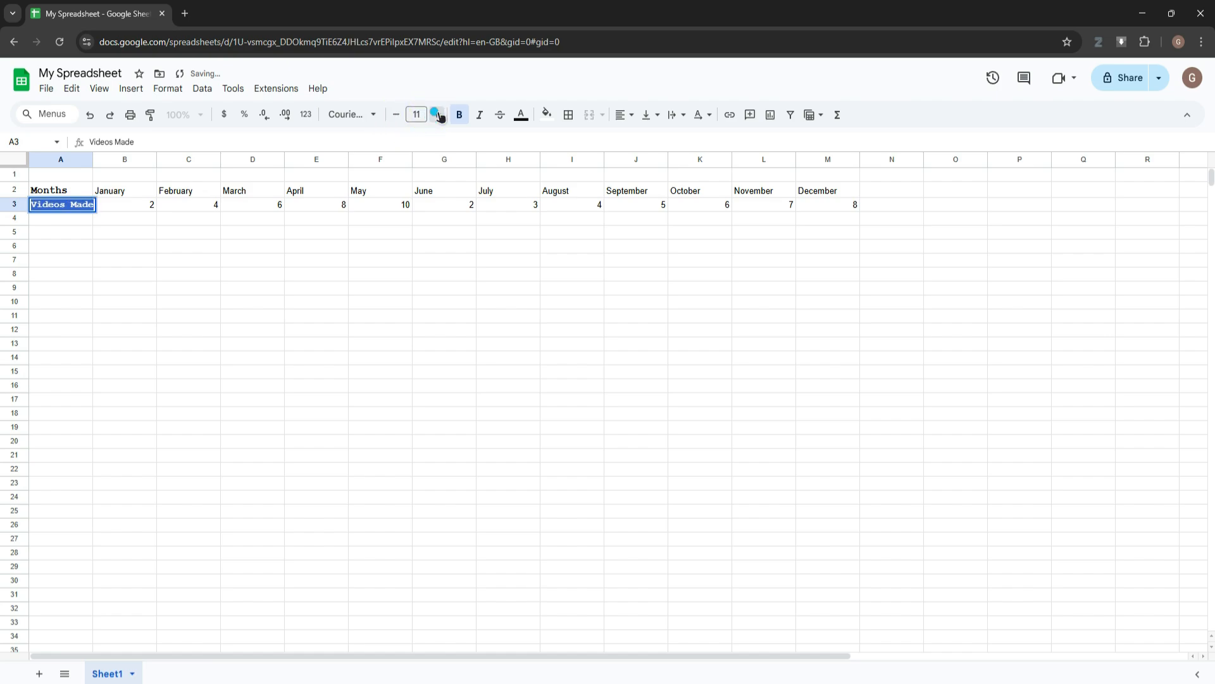
pyautogui.click(215, 262)
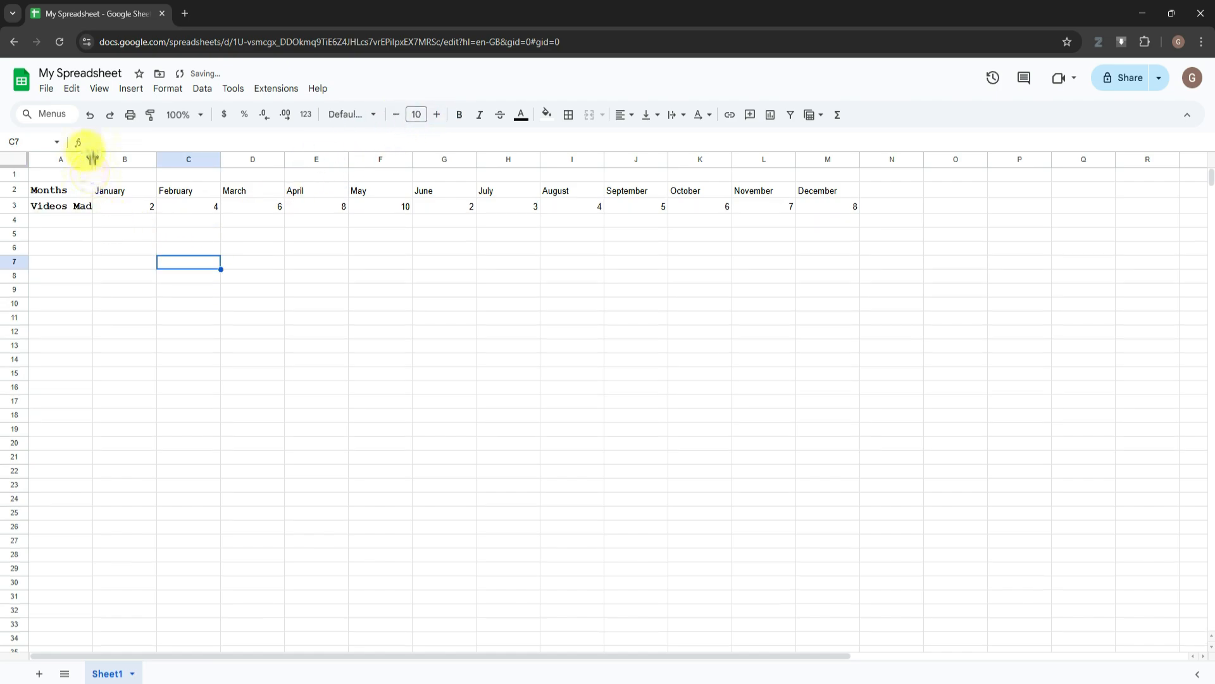
# Widen column A to fit the full Videos Made label and make row 3 slightly taller.
pyautogui.click(81, 205)
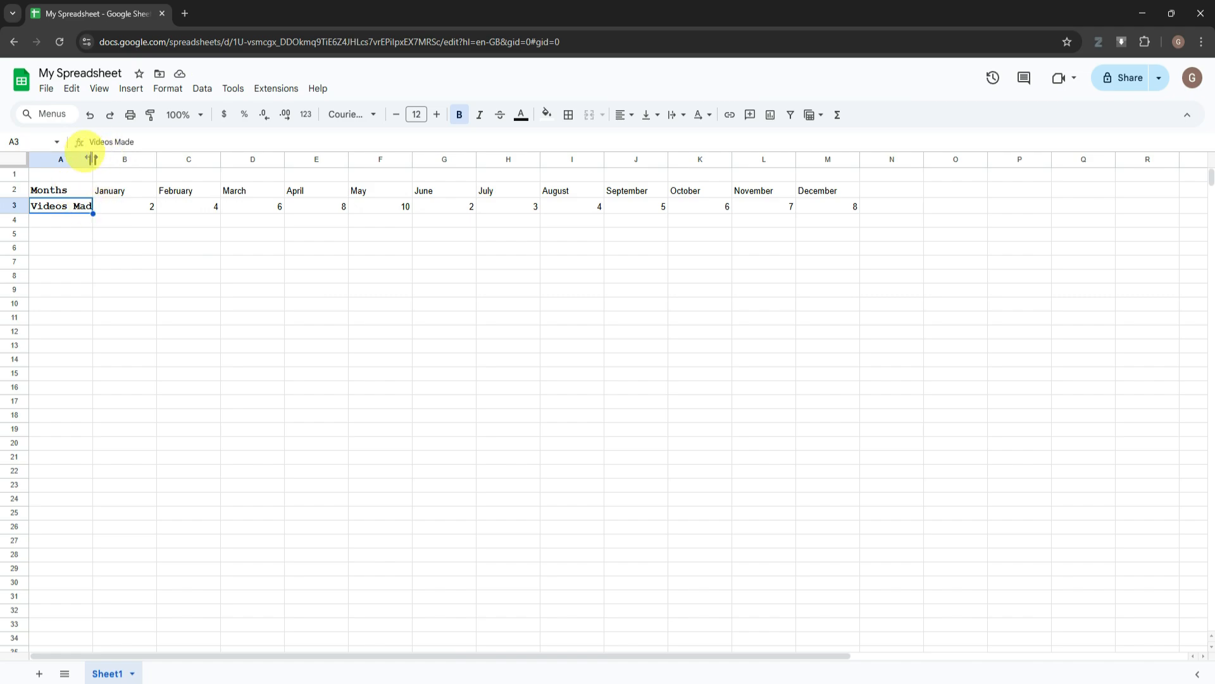
pyautogui.moveTo(93, 157); pyautogui.dragTo(100, 157)
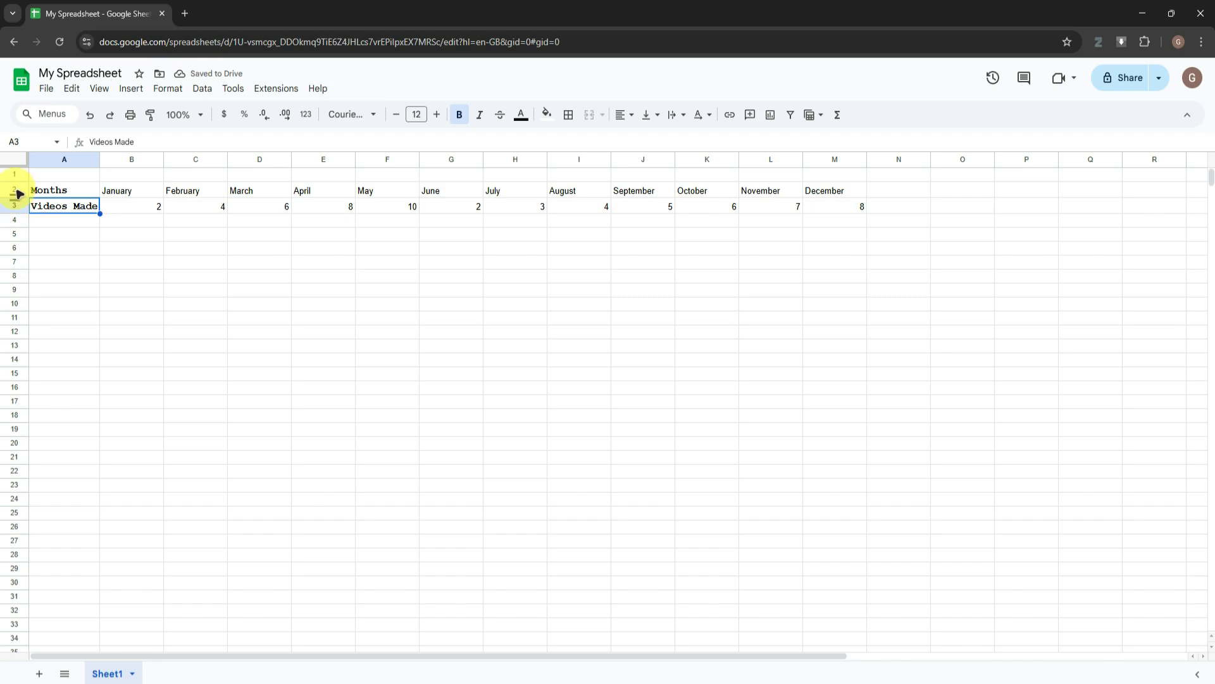
pyautogui.moveTo(14, 213); pyautogui.dragTo(14, 218)
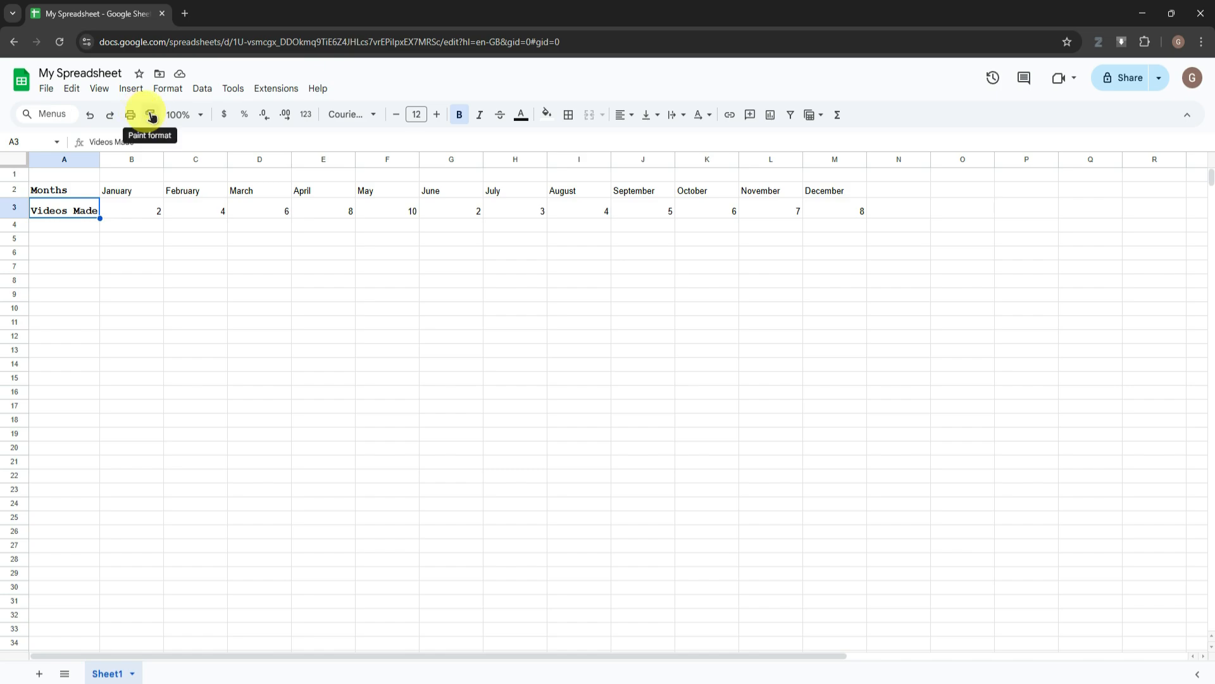
pyautogui.click(201, 116)
pyautogui.click(201, 117)
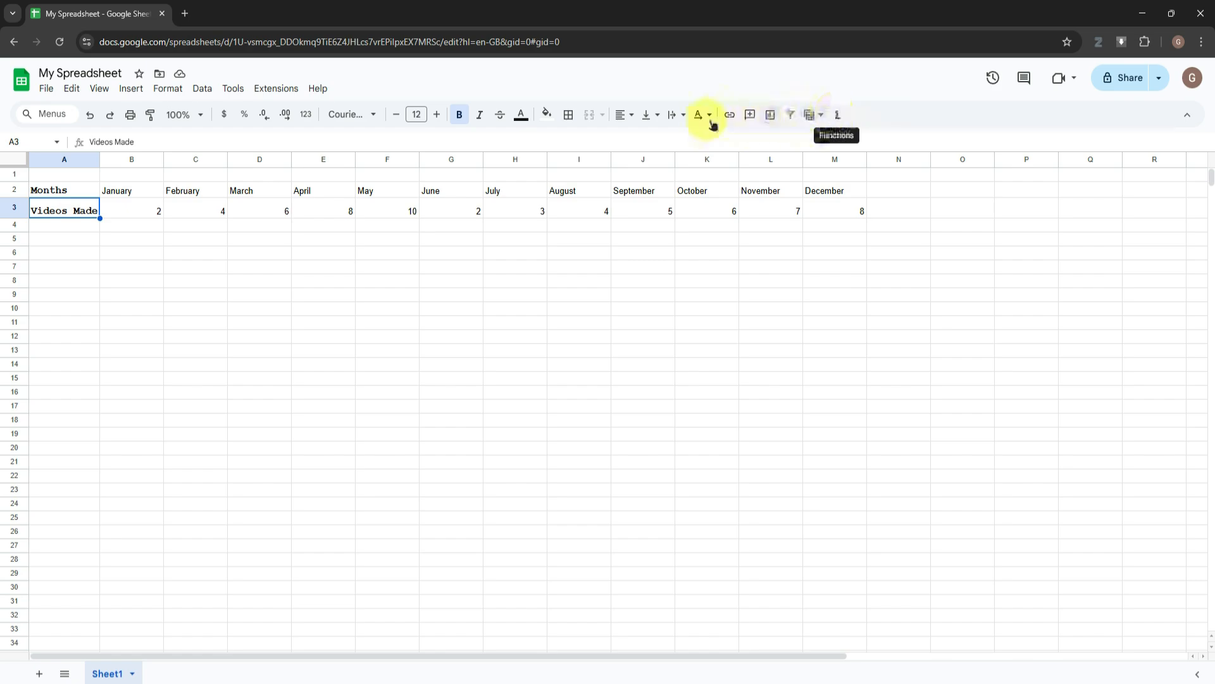
pyautogui.click(184, 253)
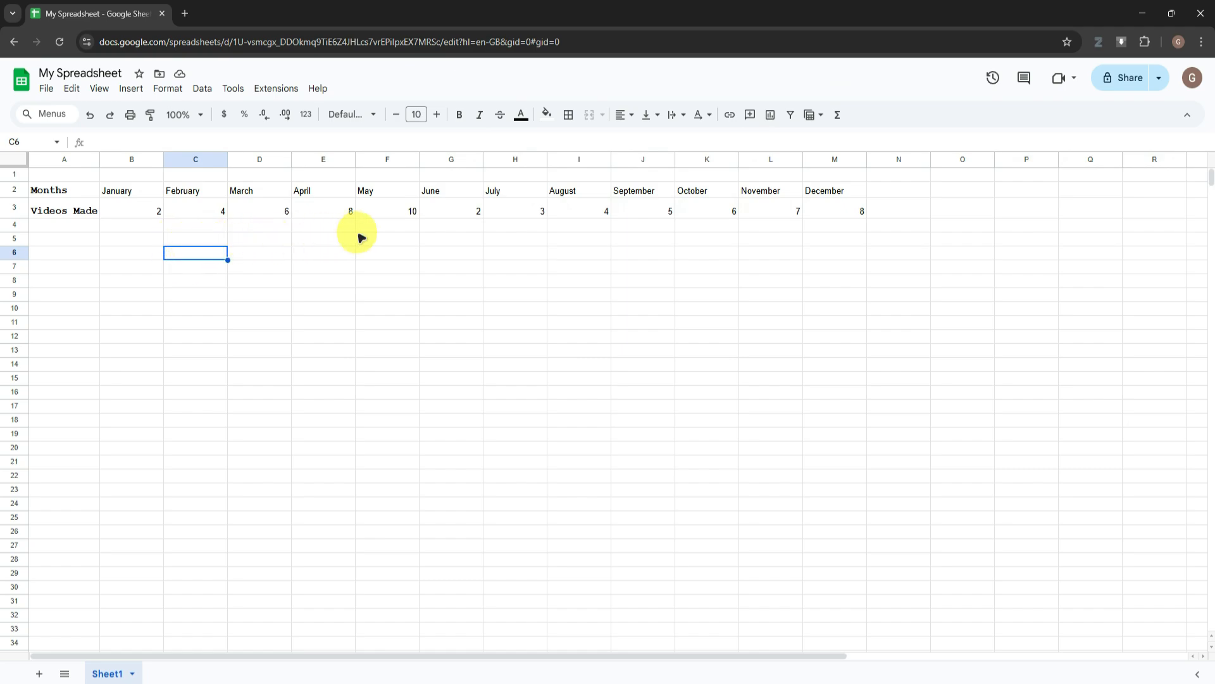
pyautogui.click(89, 191)
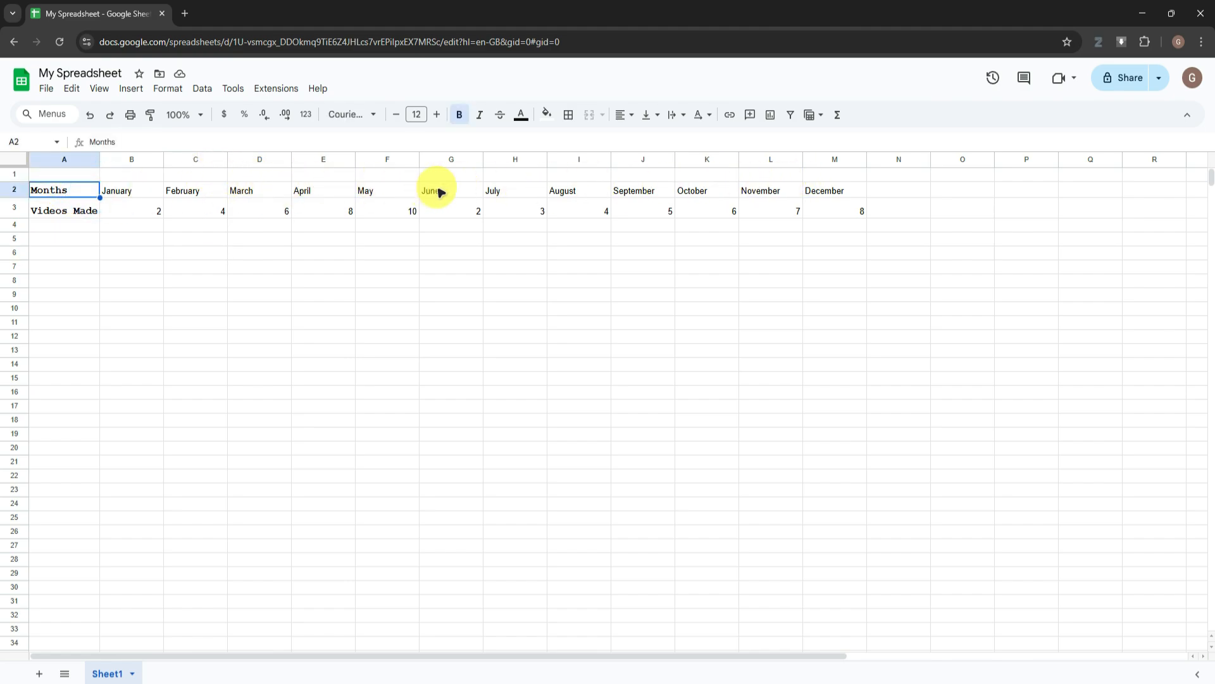
pyautogui.moveTo(101, 197); pyautogui.dragTo(206, 194)
pyautogui.click(905, 189)
# Apply all borders to the table range A2:M3.
pyautogui.moveTo(82, 190); pyautogui.dragTo(854, 211)
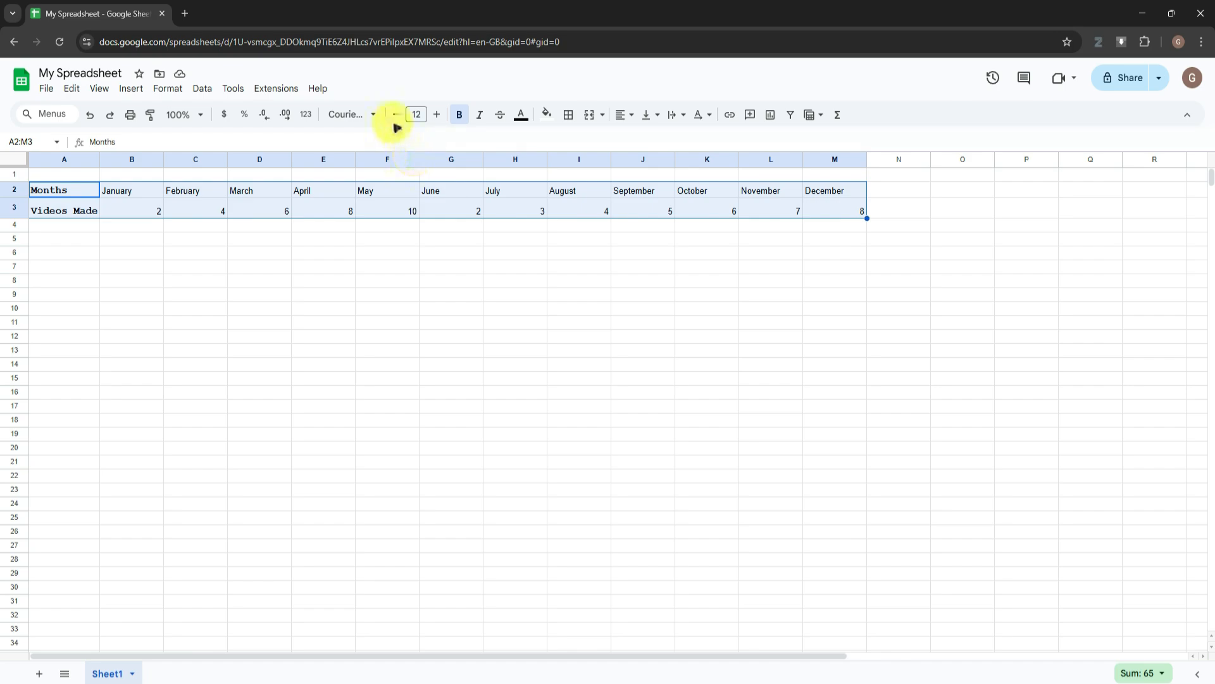
pyautogui.click(569, 115)
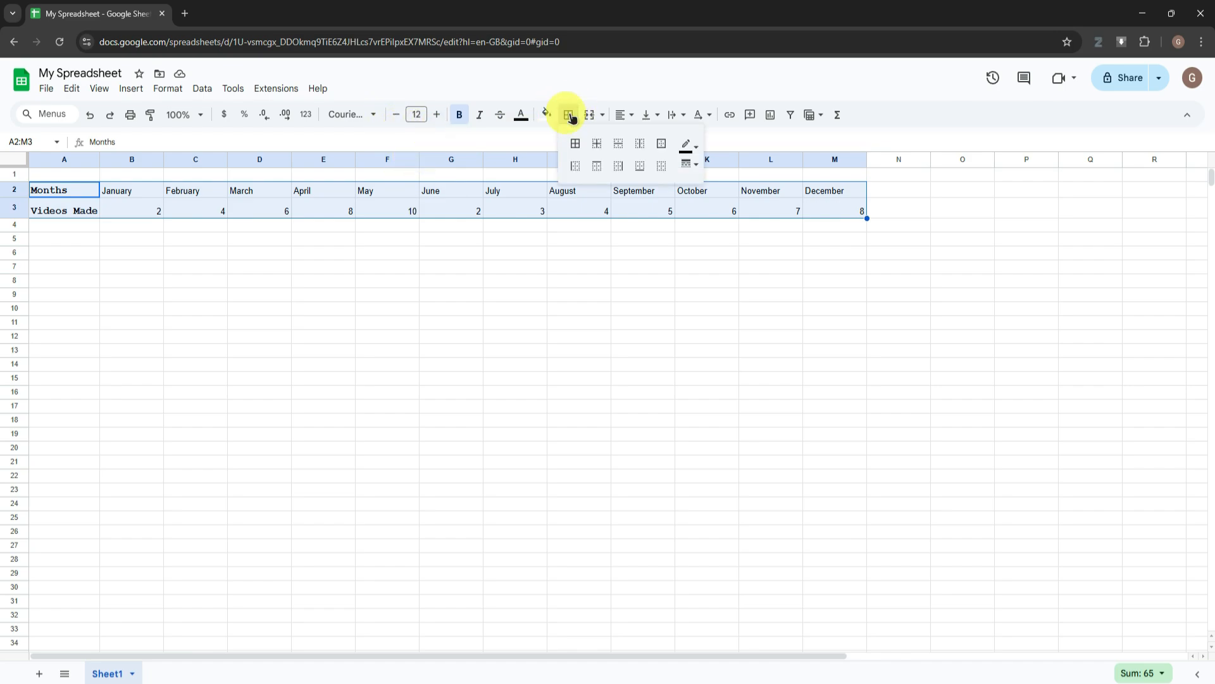
pyautogui.click(575, 145)
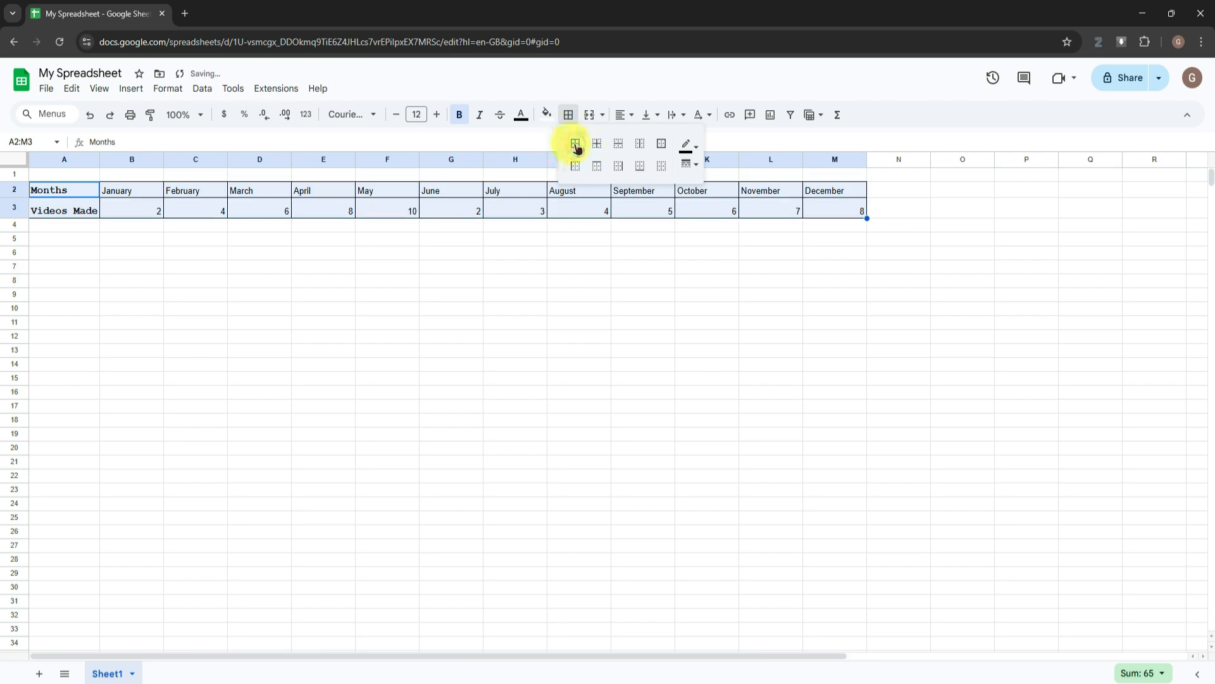
# Try the inner, horizontal, vertical and outer border options on A2:M3 and clear the borders.
pyautogui.click(600, 148)
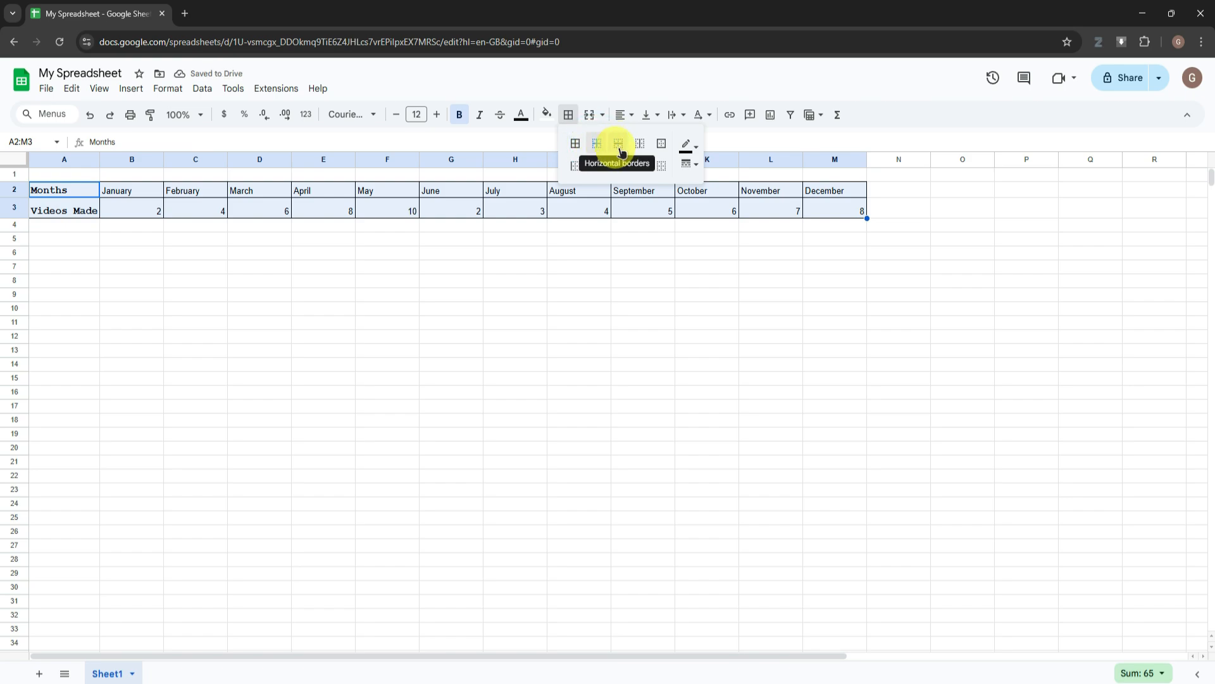
pyautogui.click(620, 148)
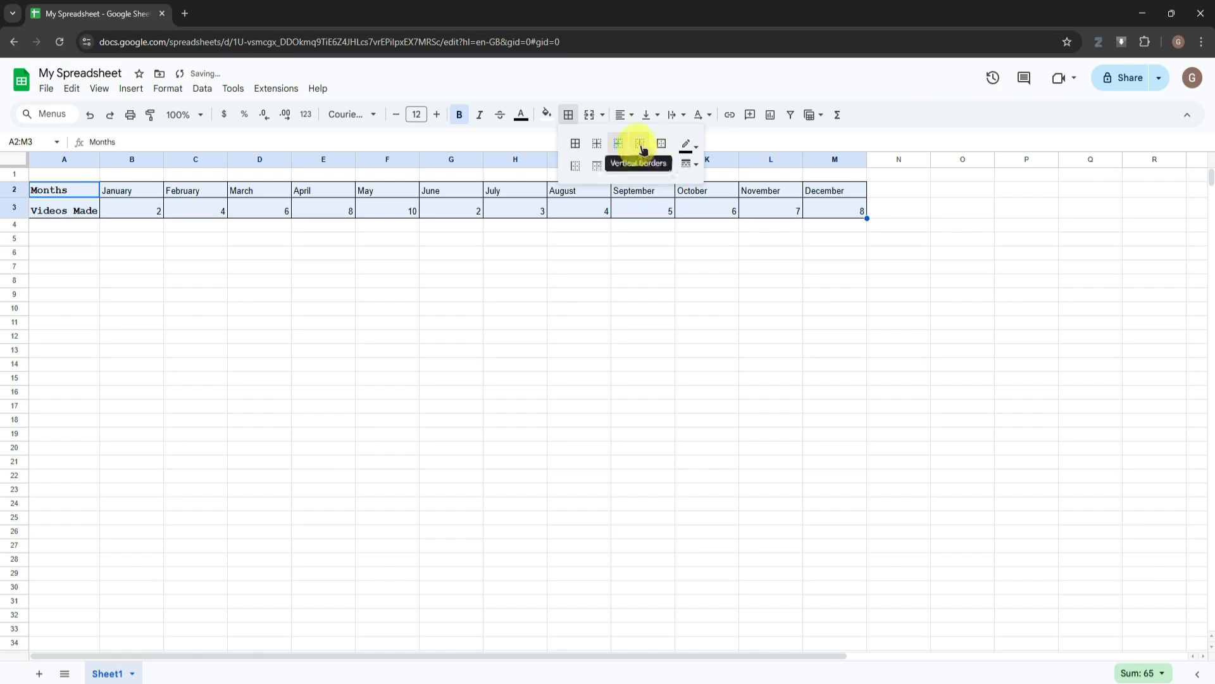
pyautogui.click(642, 147)
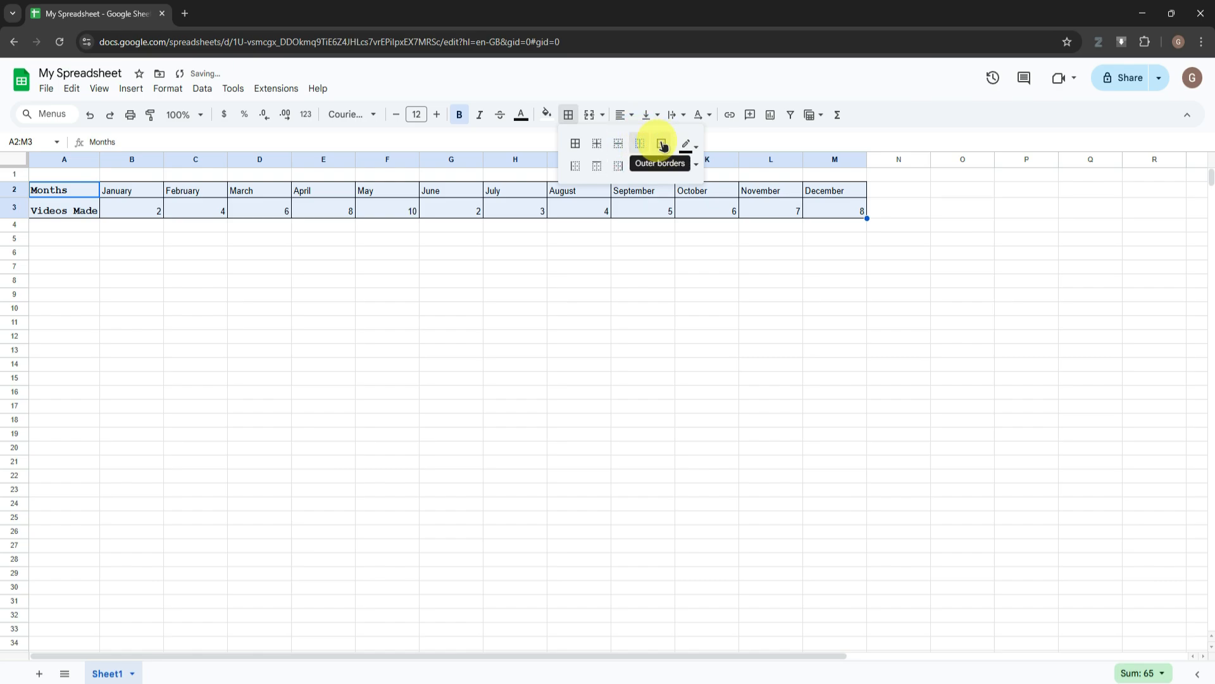
pyautogui.click(663, 146)
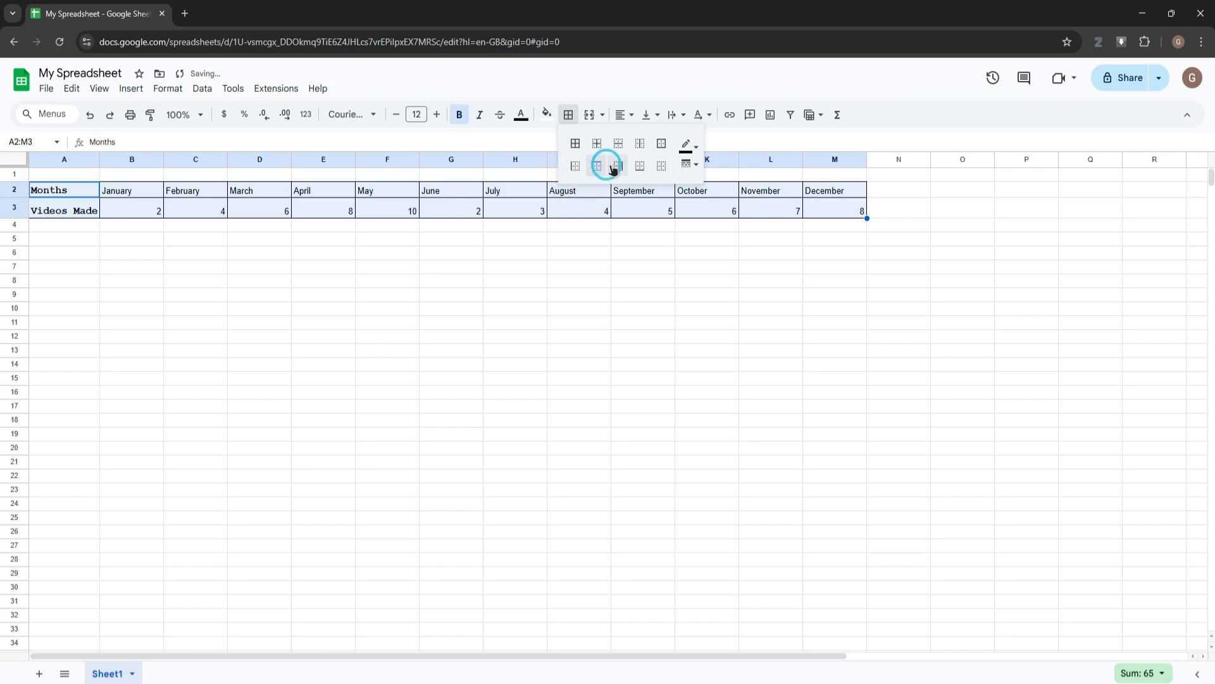
pyautogui.click(660, 165)
# Reapply all borders to the table range A2:M3 and deselect the table.
pyautogui.click(576, 144)
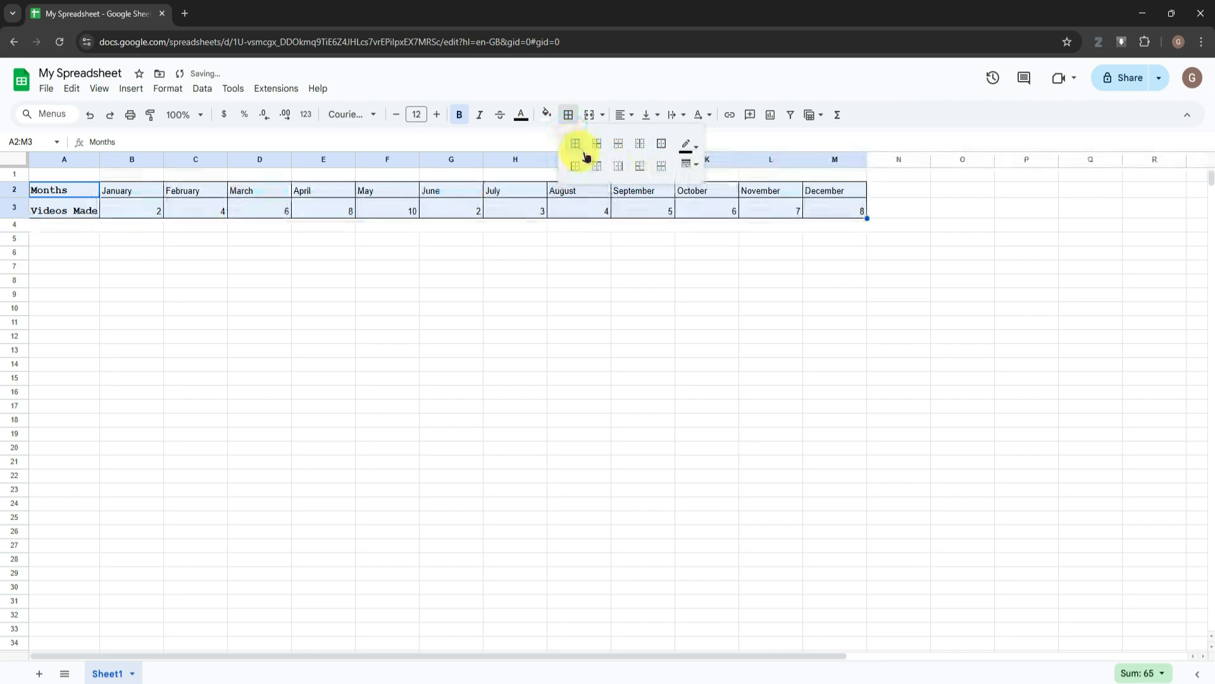
pyautogui.click(581, 166)
pyautogui.click(571, 149)
pyautogui.click(497, 173)
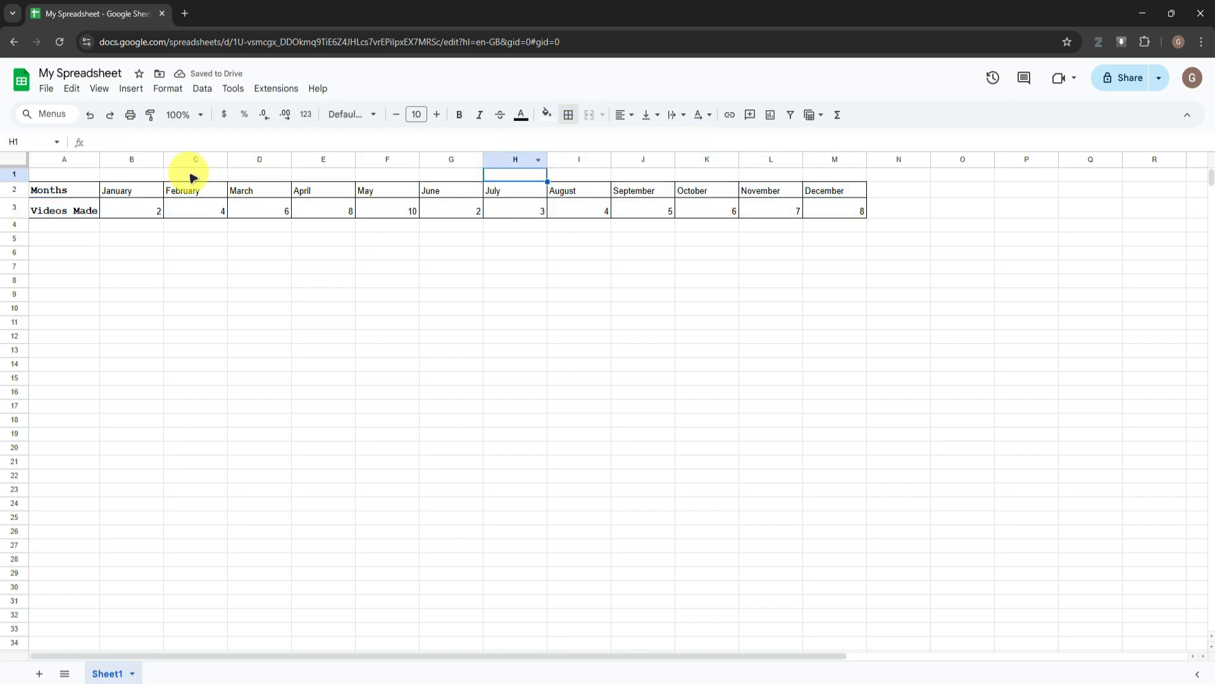
# Center-align the month names and video counts in B2:M3 horizontally and deselect the range.
pyautogui.click(122, 190)
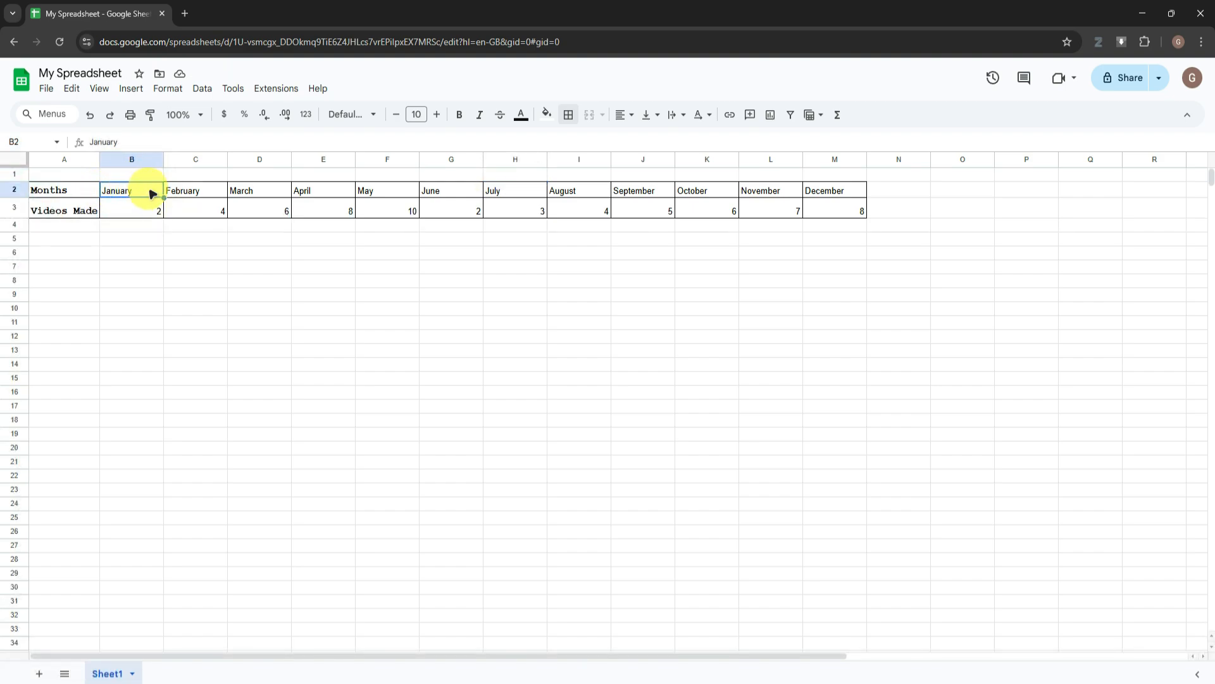
pyautogui.moveTo(153, 193); pyautogui.dragTo(819, 206)
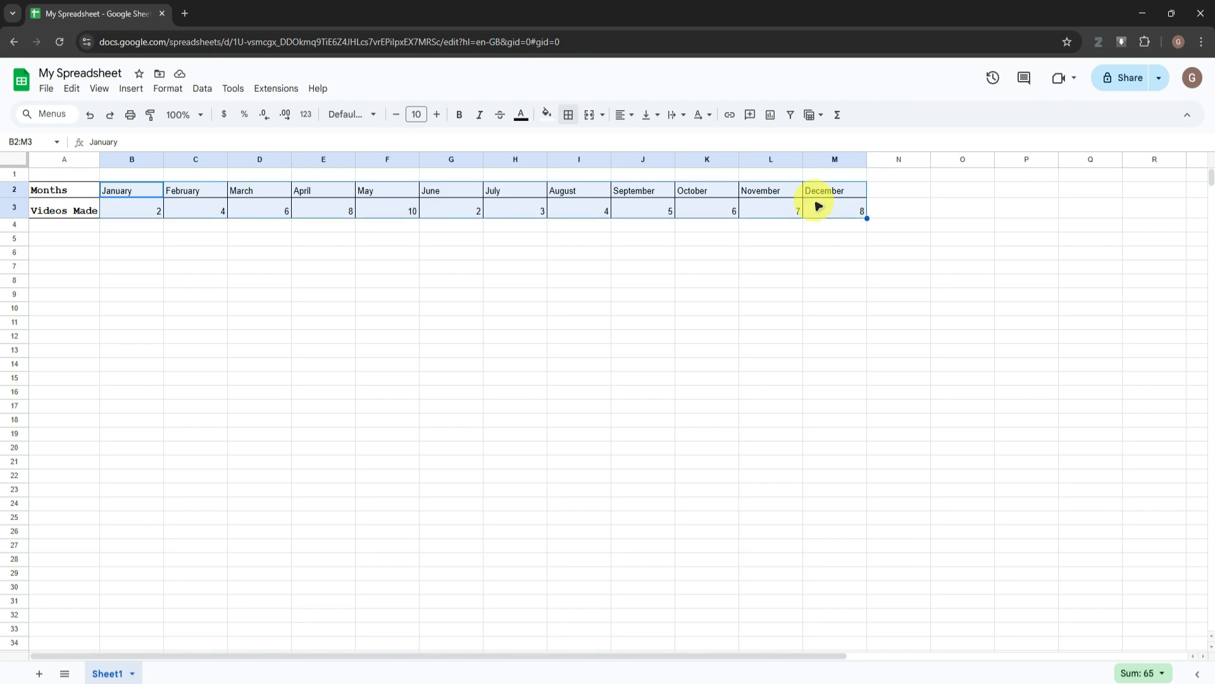
pyautogui.click(622, 114)
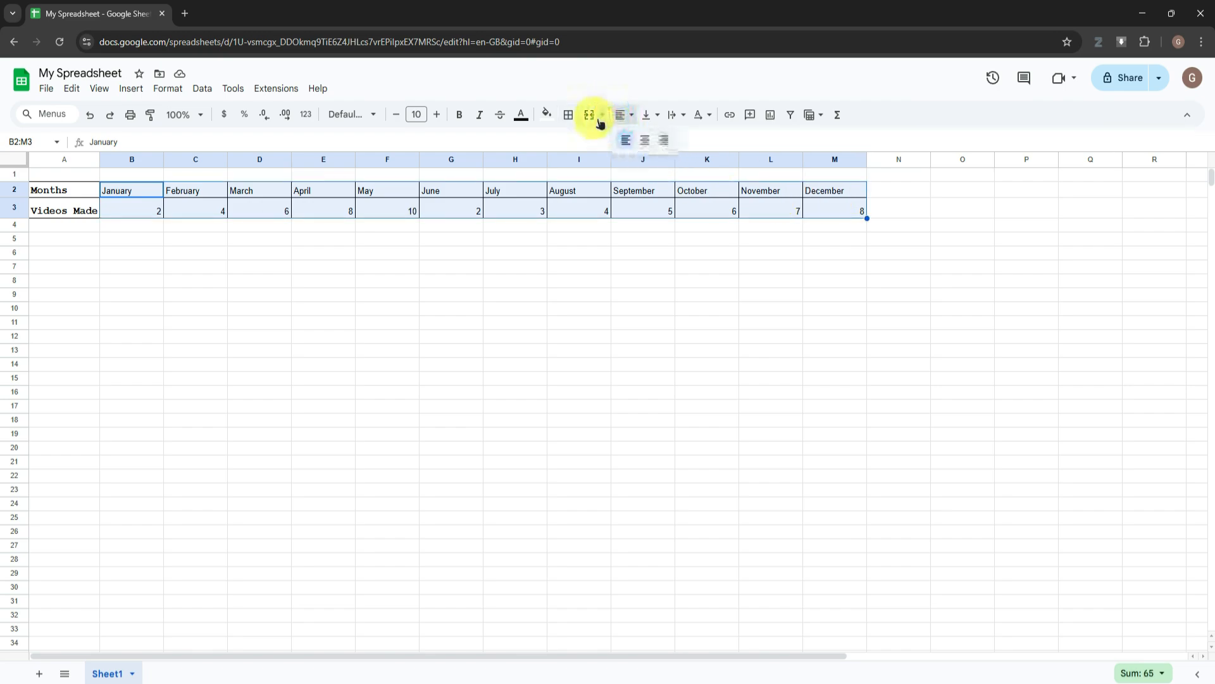
pyautogui.click(651, 144)
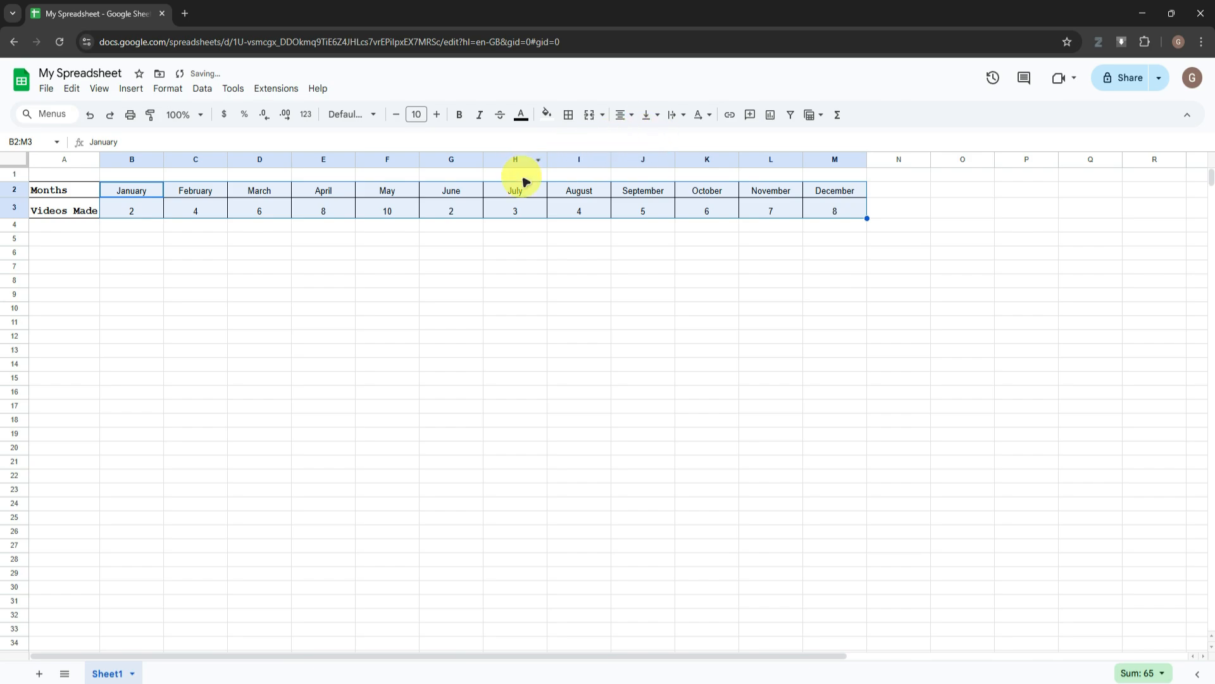
pyautogui.click(626, 119)
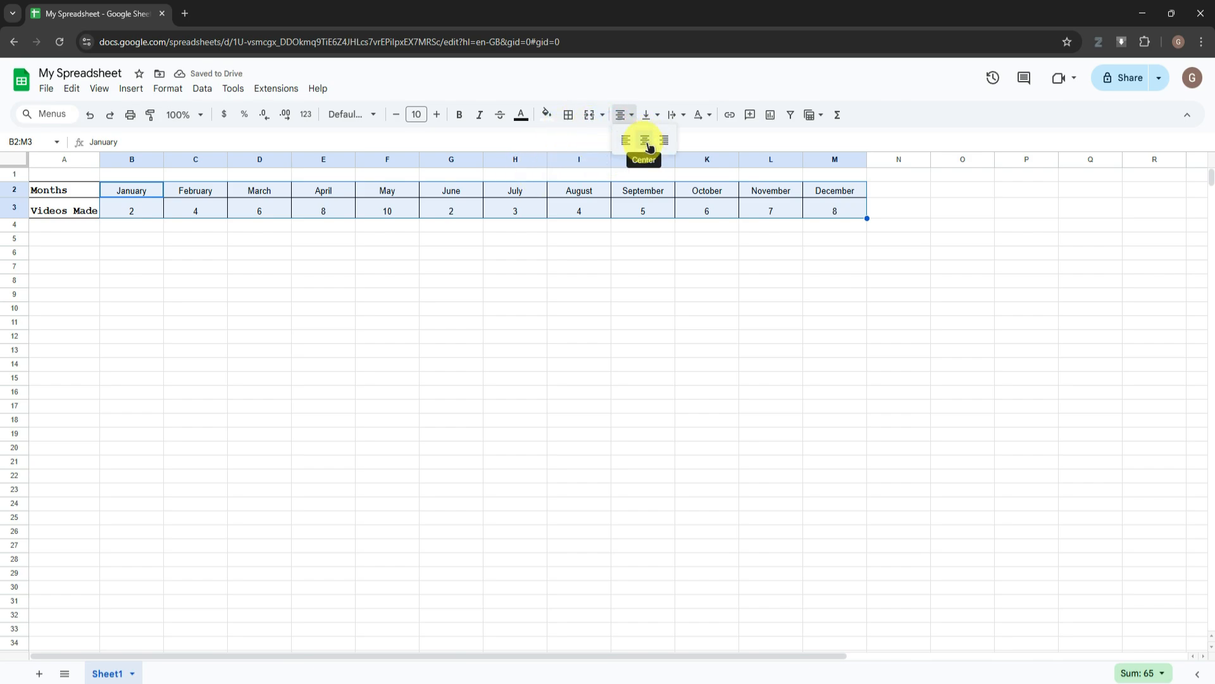
pyautogui.click(397, 238)
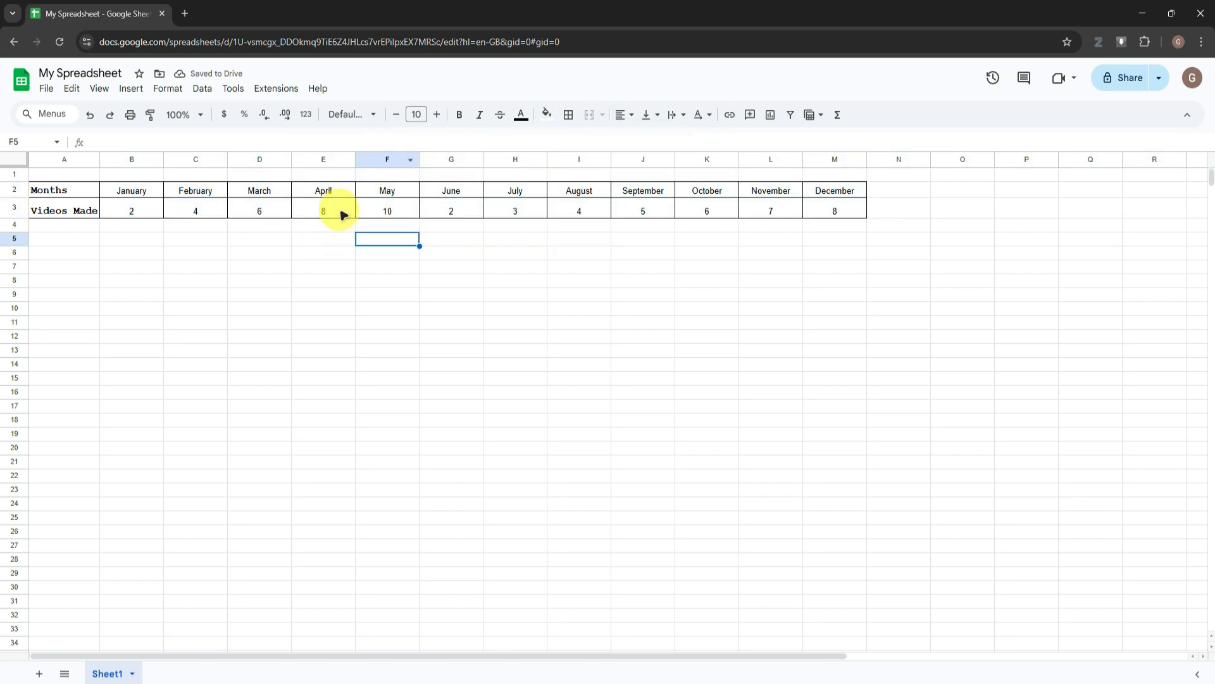
pyautogui.click(891, 192)
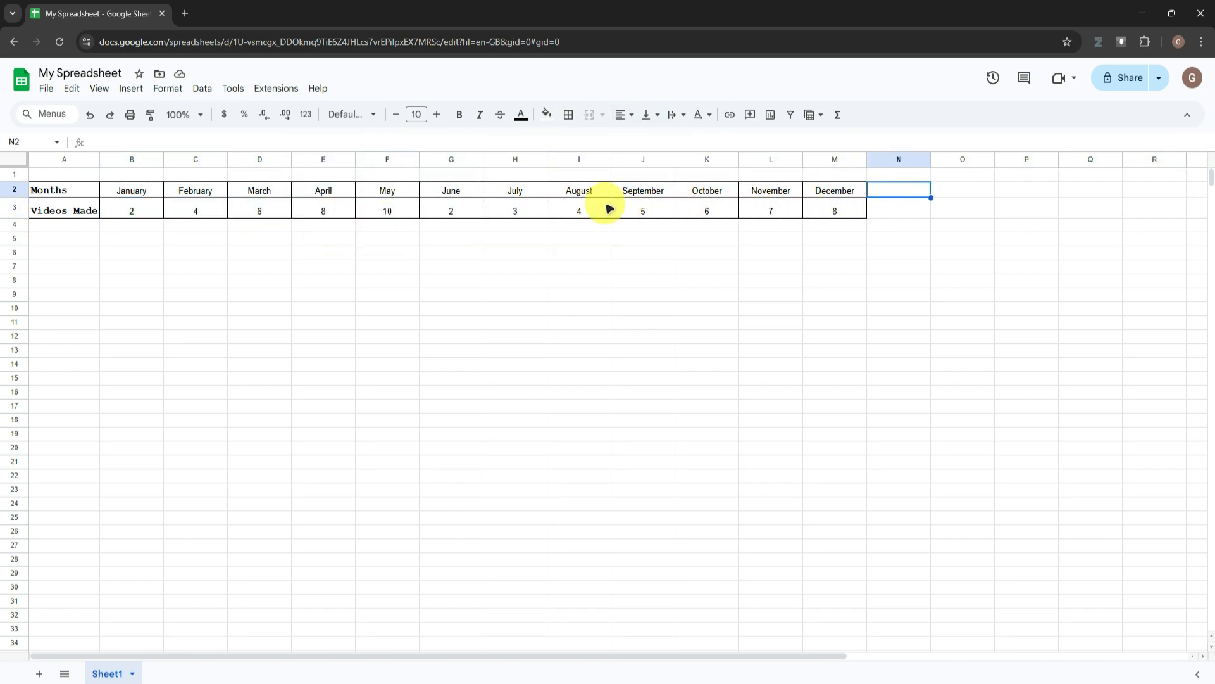
pyautogui.press('Down')
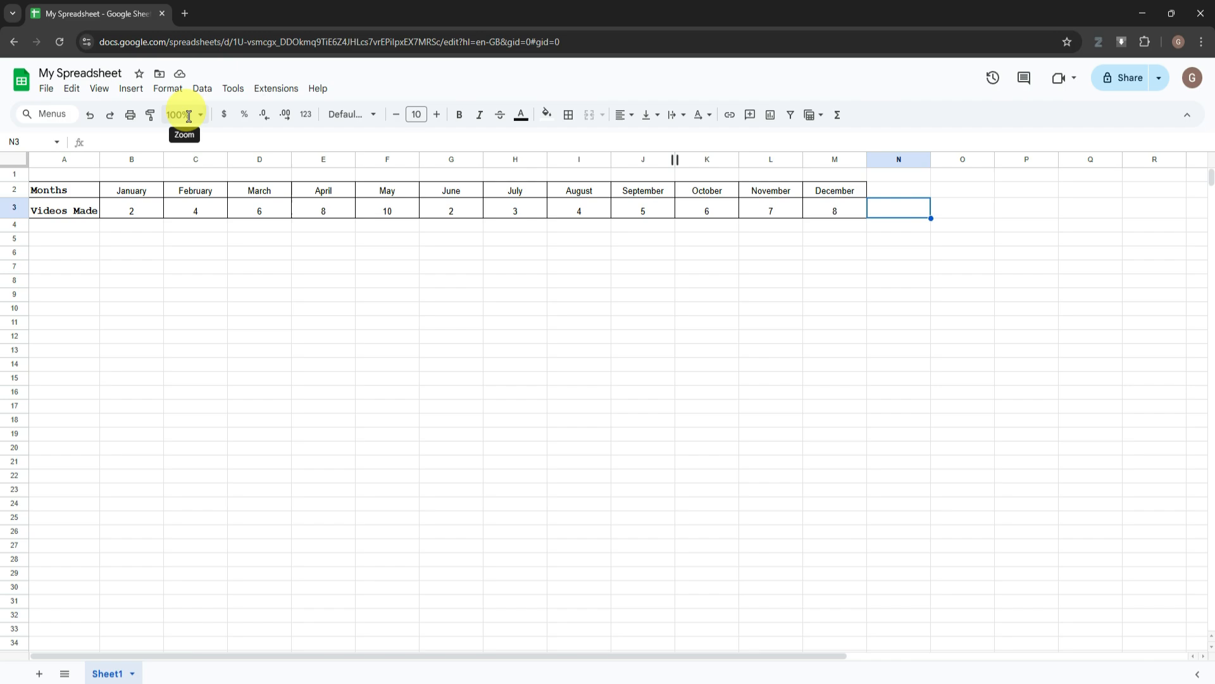
# Turn on the display of formulas in the sheet.
pyautogui.click(72, 89)
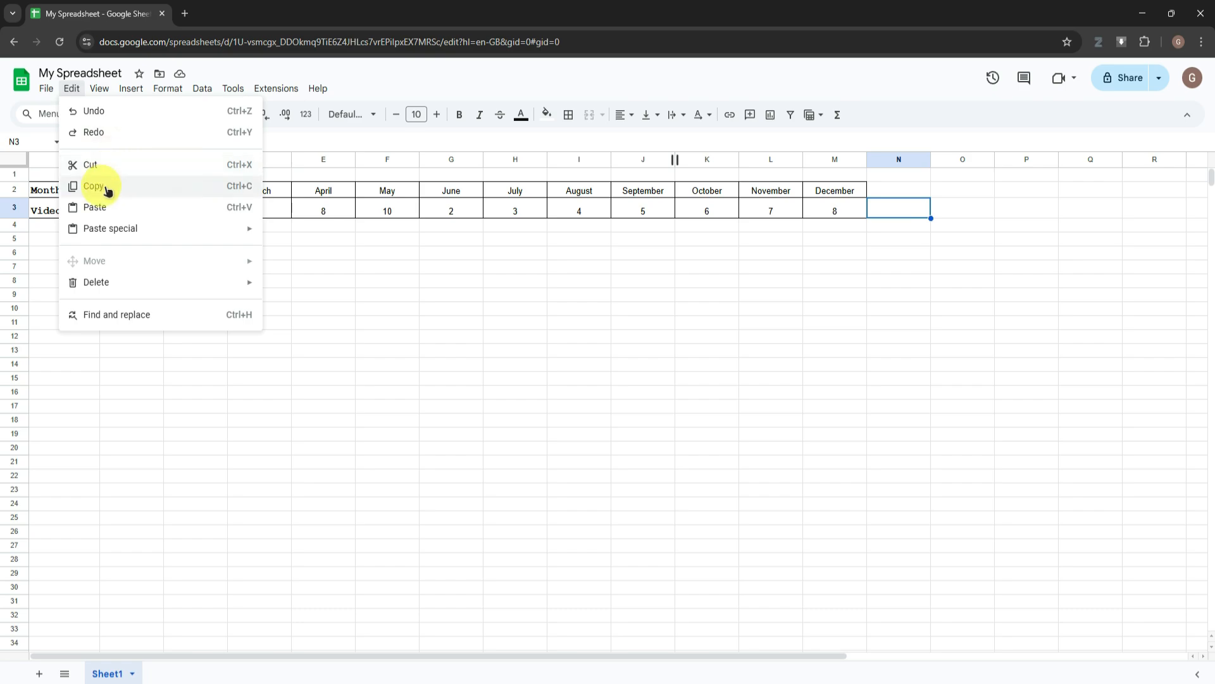
pyautogui.moveTo(170, 234)
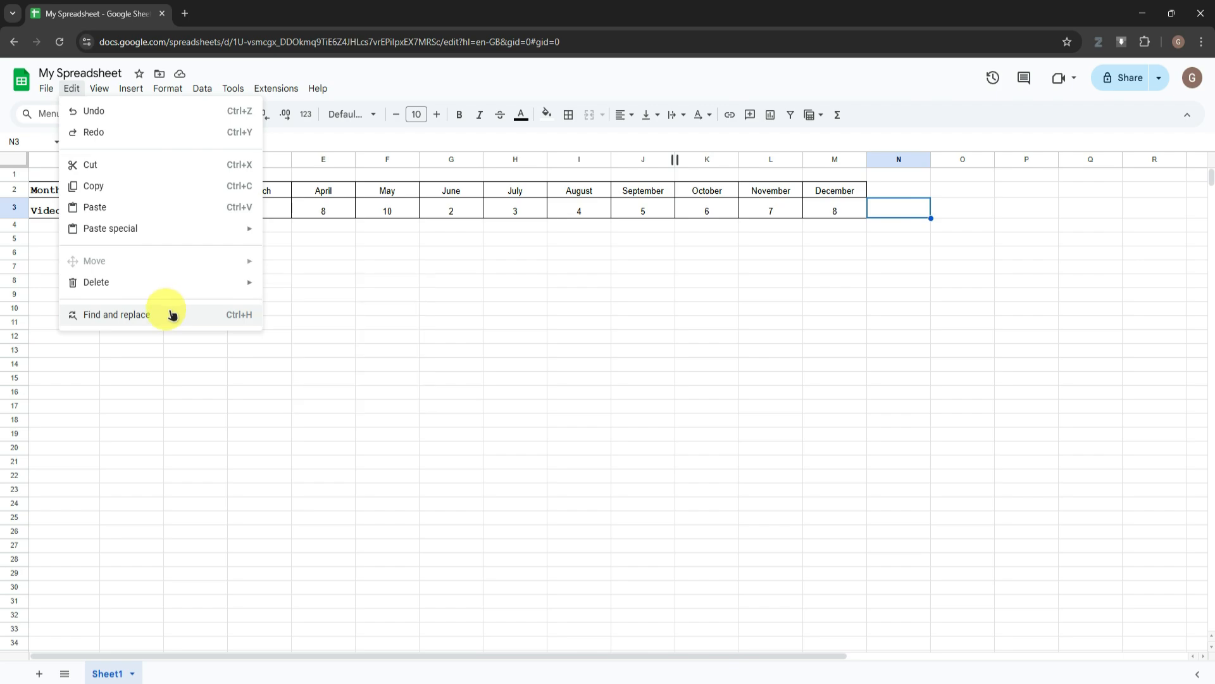
pyautogui.moveTo(95, 89)
pyautogui.moveTo(159, 112)
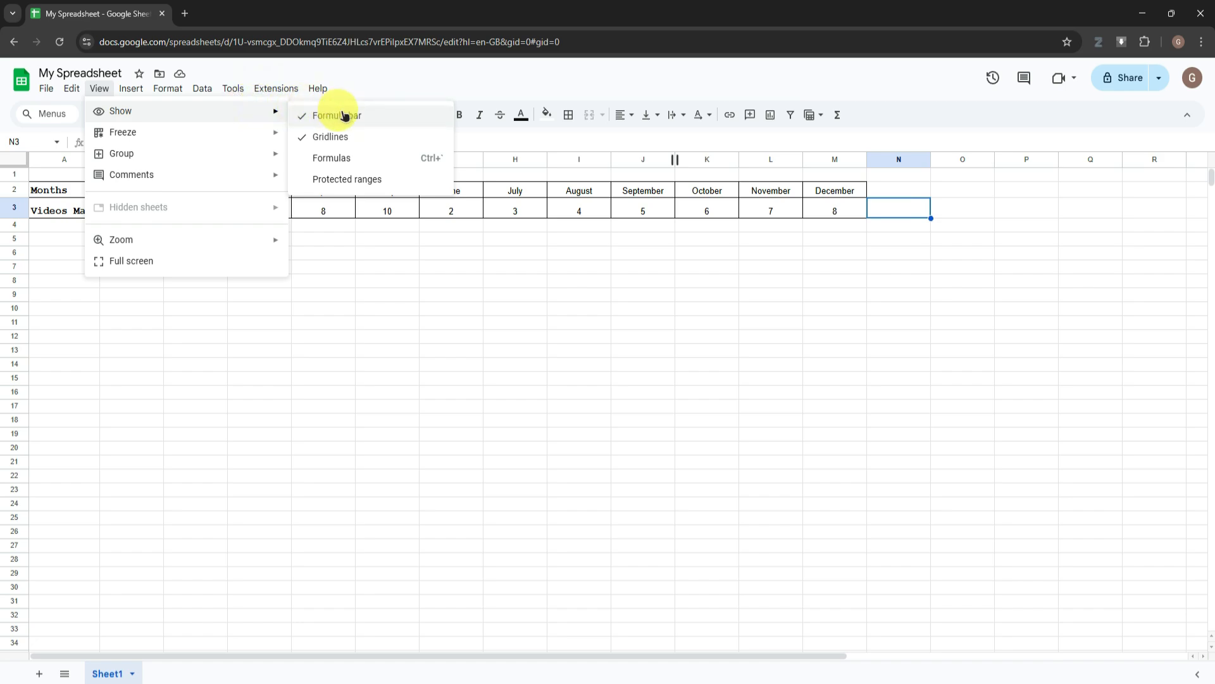
pyautogui.click(359, 158)
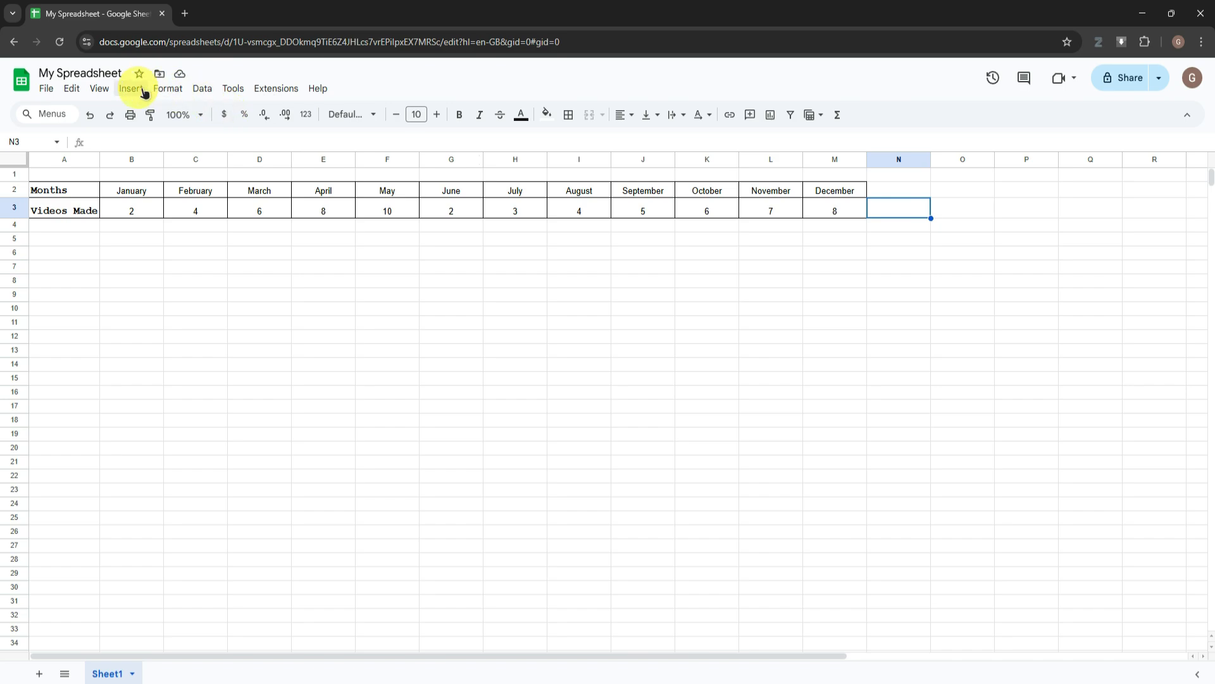
pyautogui.click(101, 90)
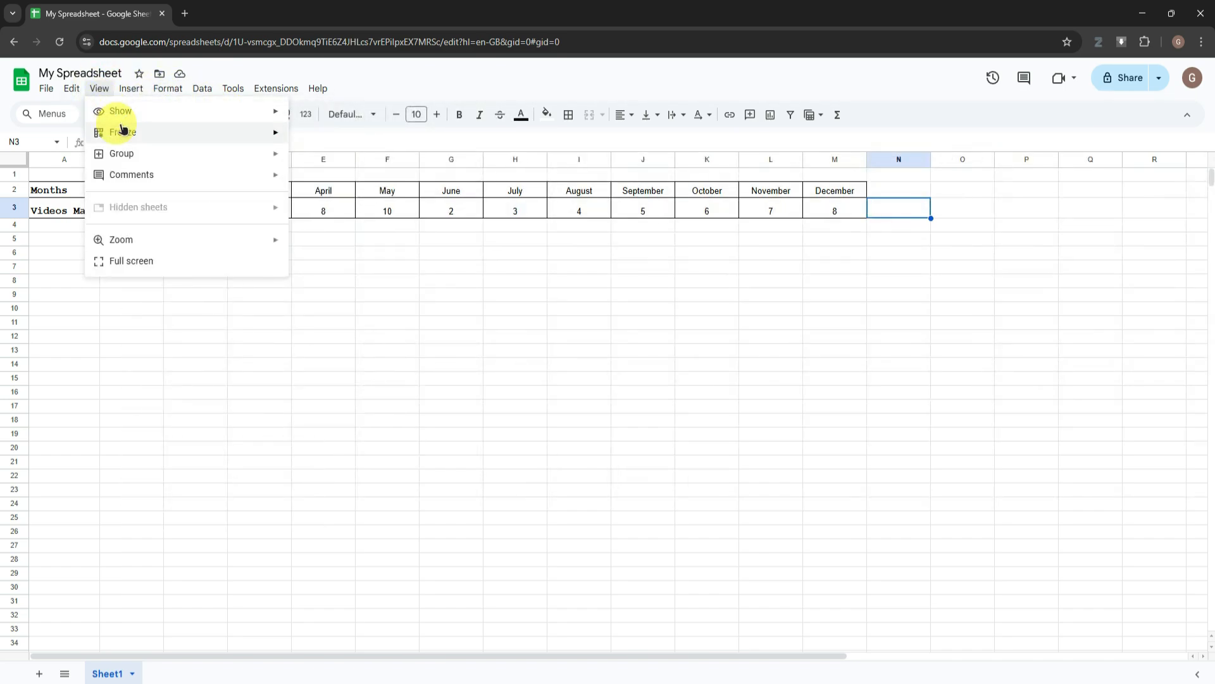
pyautogui.moveTo(201, 114)
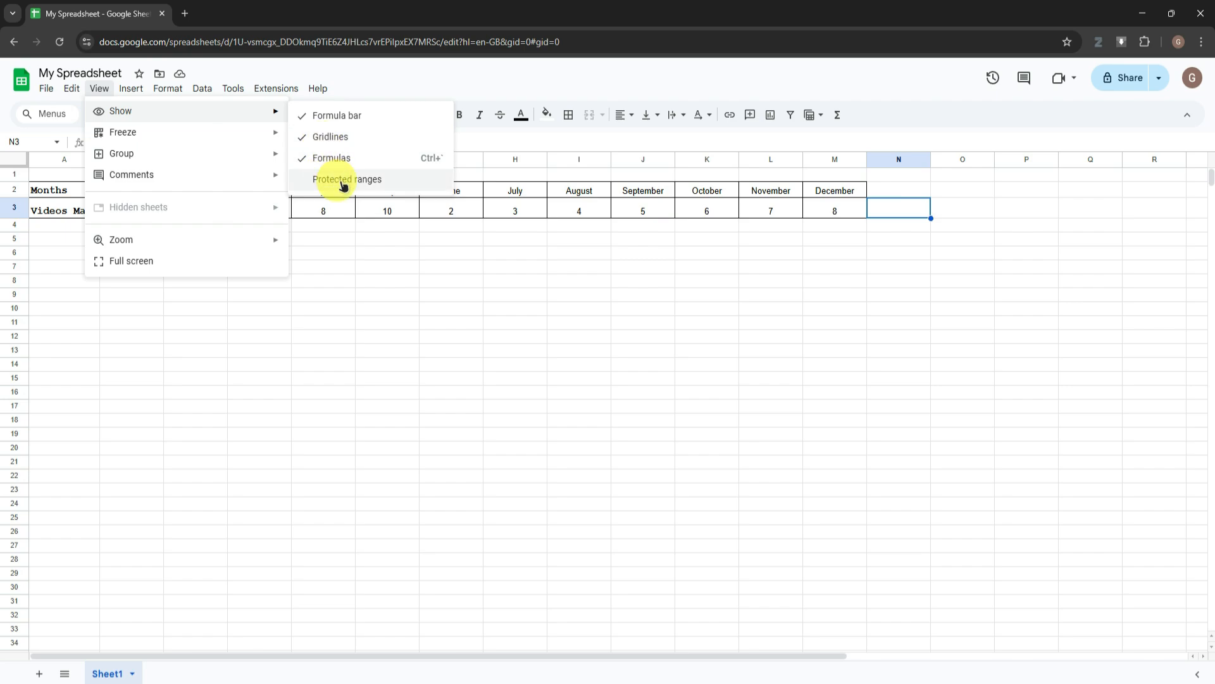
pyautogui.moveTo(216, 153)
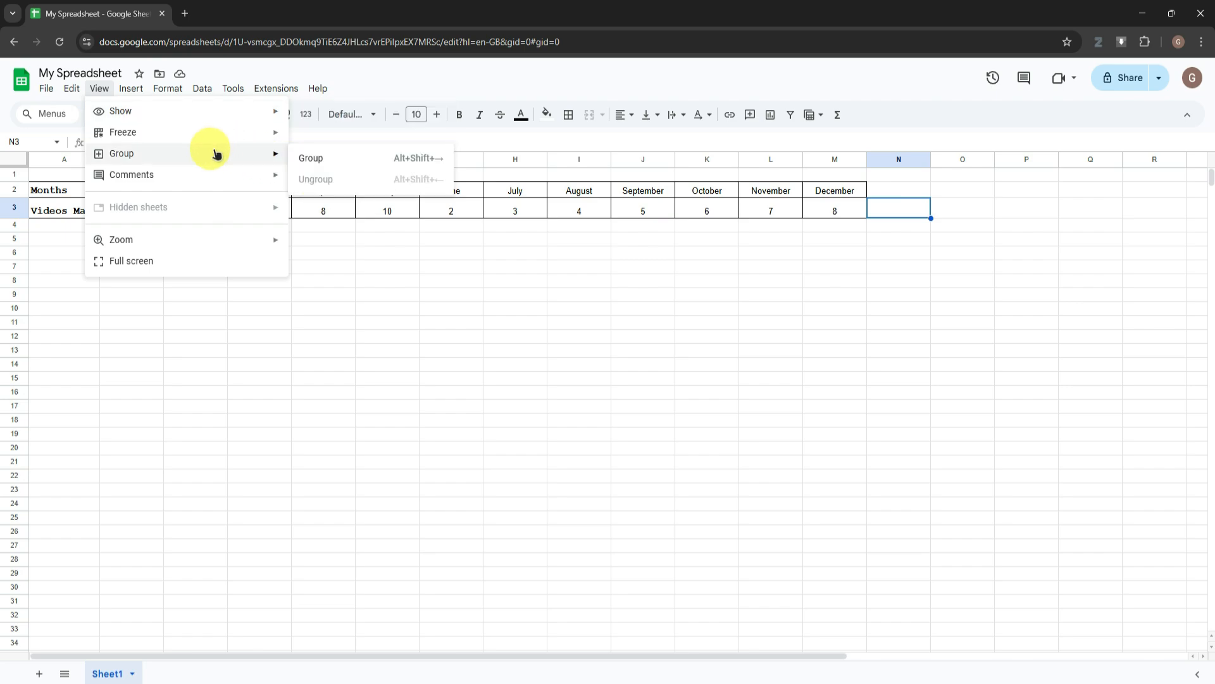
pyautogui.moveTo(222, 180)
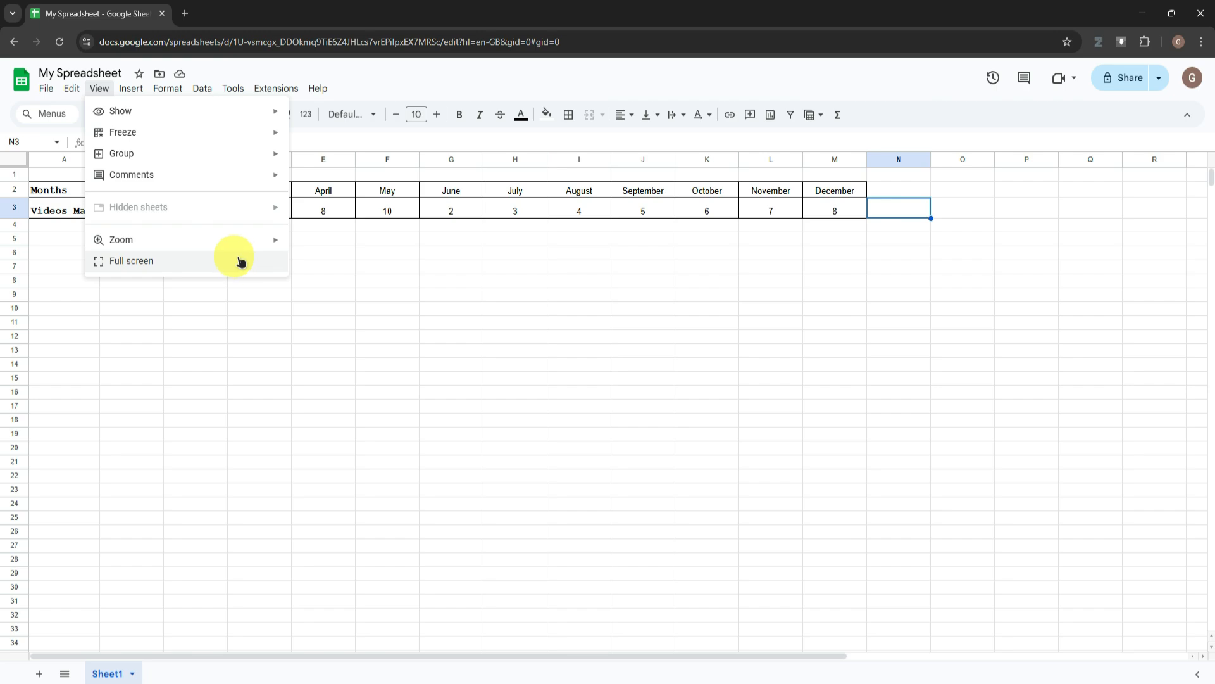
pyautogui.moveTo(139, 94)
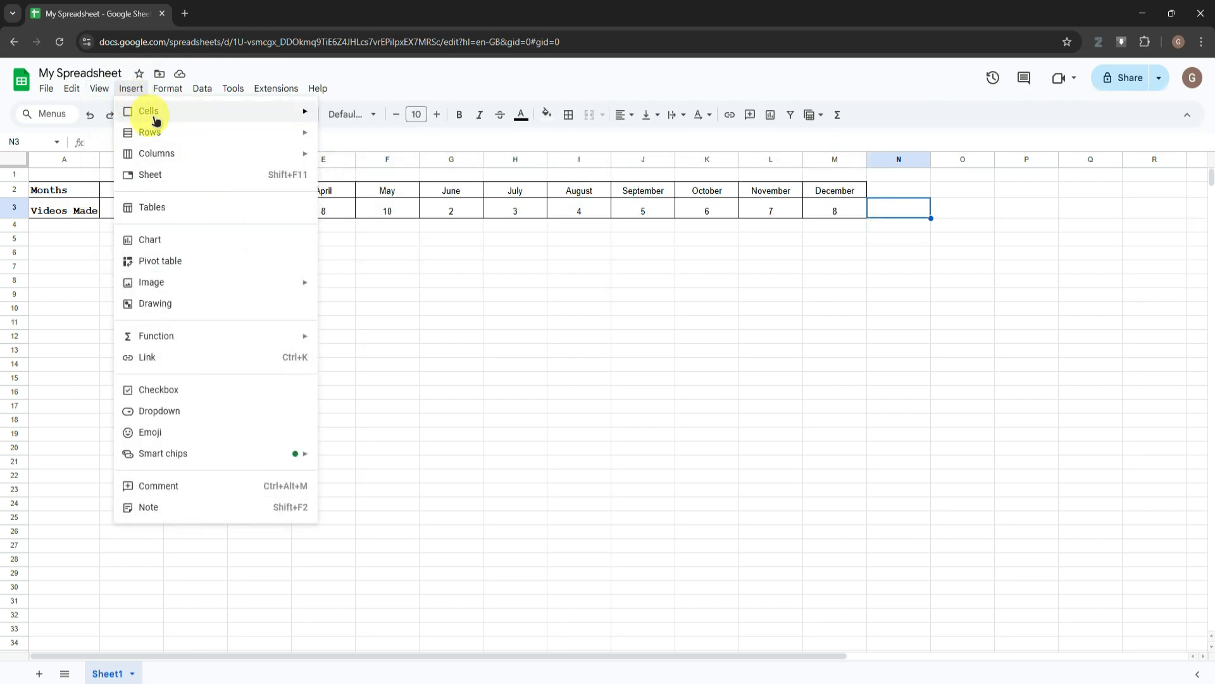
pyautogui.moveTo(158, 114)
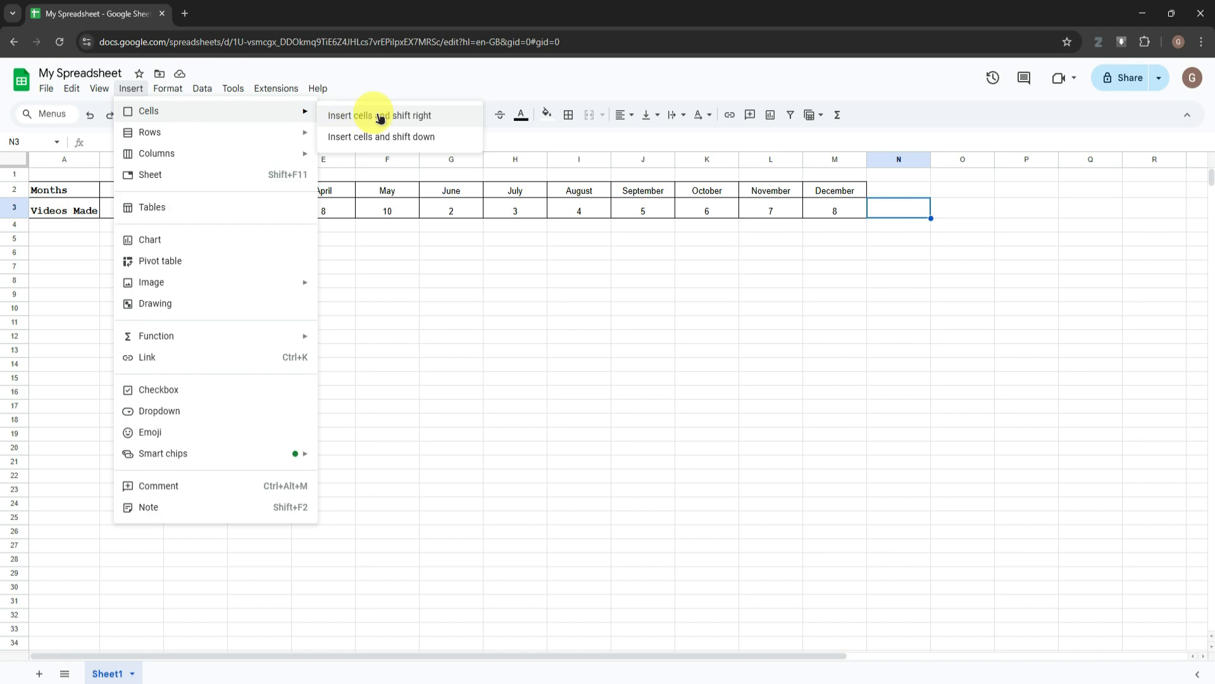
# Insert a blank cell at L2 before November, shifting the existing cells right.
pyautogui.click(772, 208)
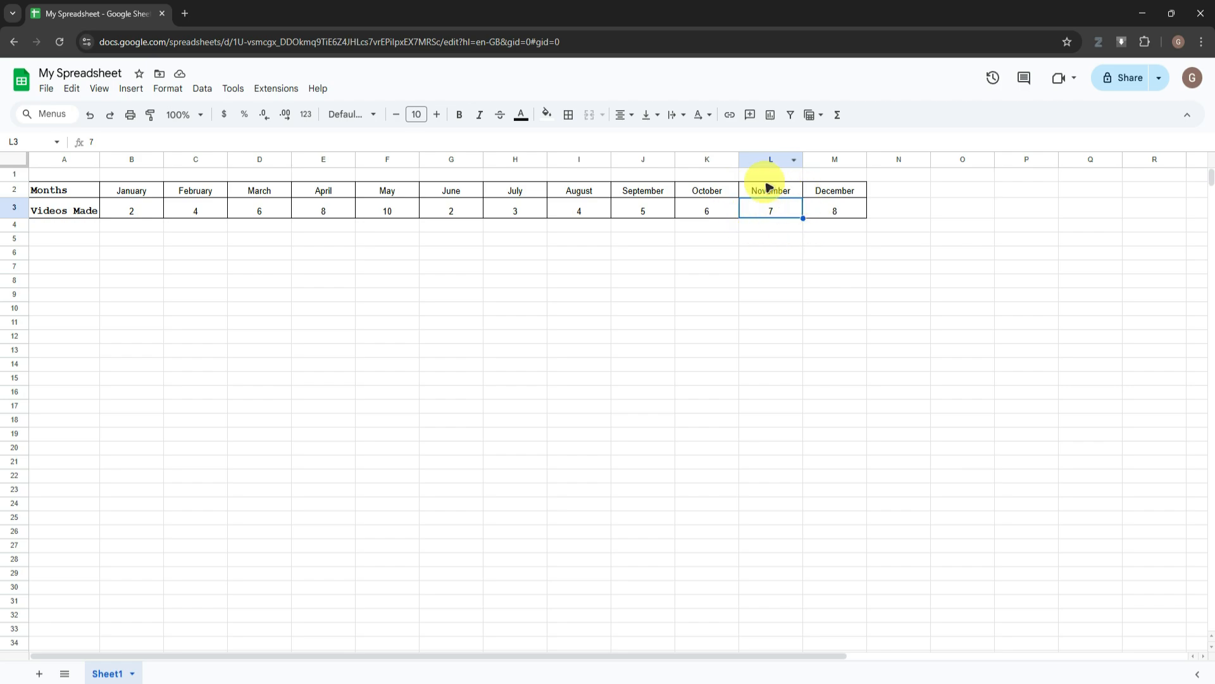
pyautogui.click(797, 190)
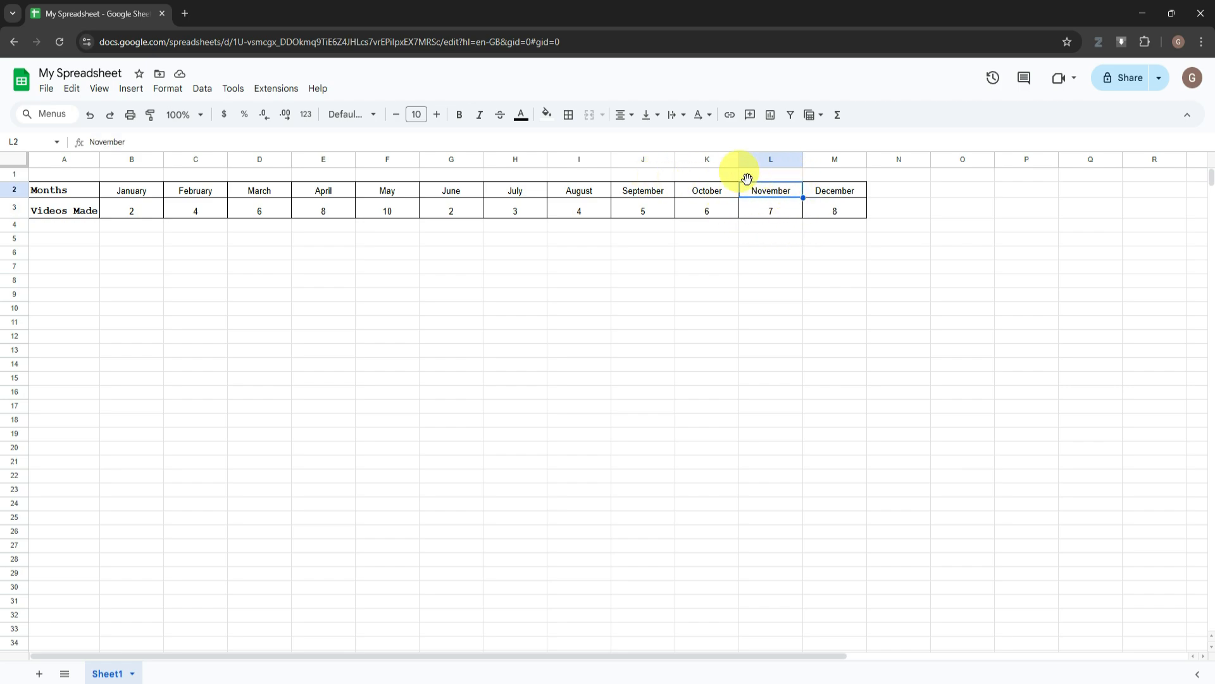
pyautogui.click(136, 89)
pyautogui.moveTo(162, 95)
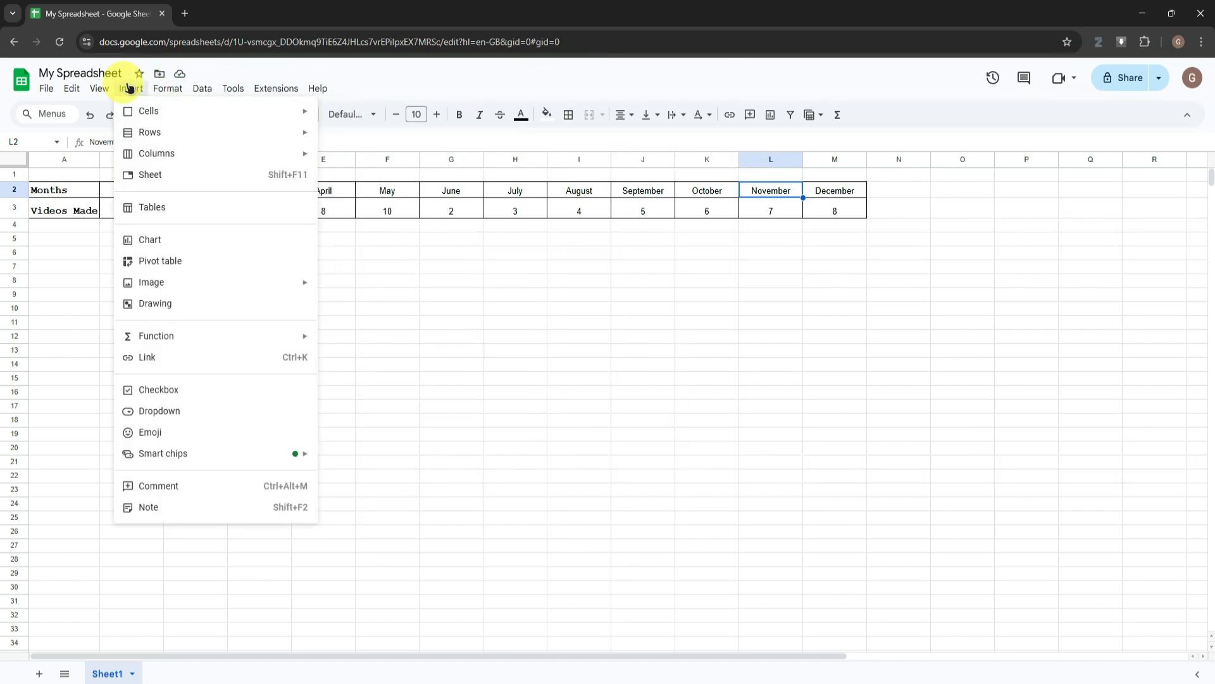
pyautogui.moveTo(137, 112)
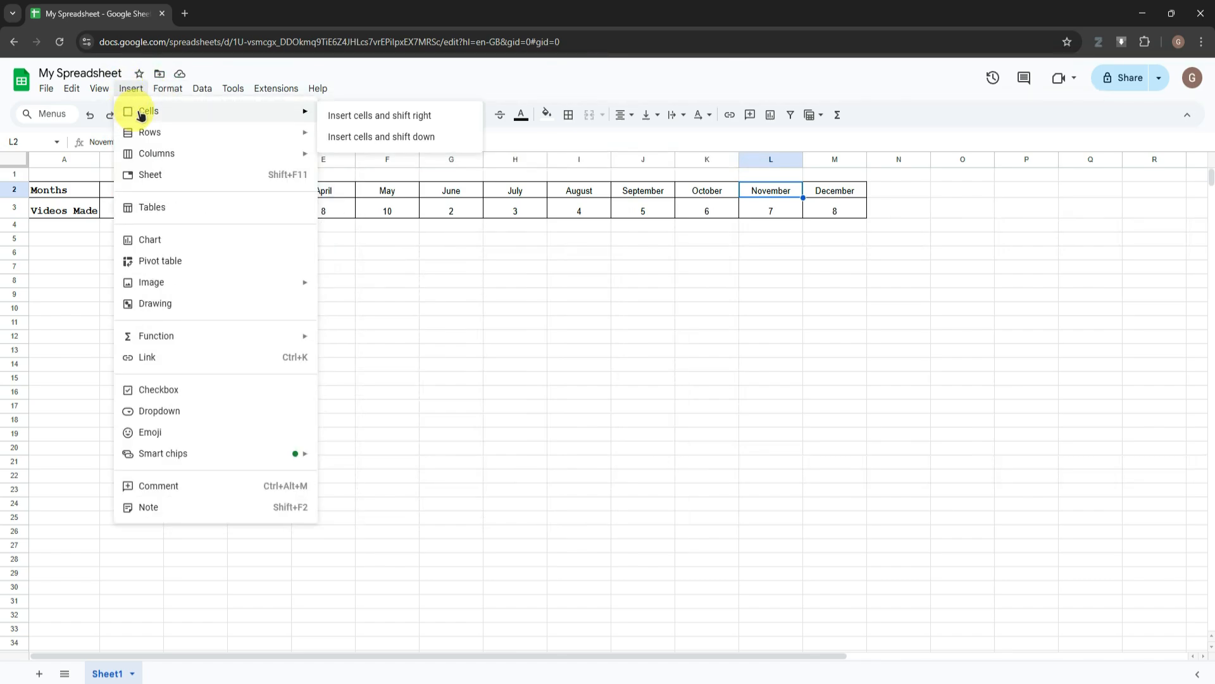
pyautogui.click(425, 119)
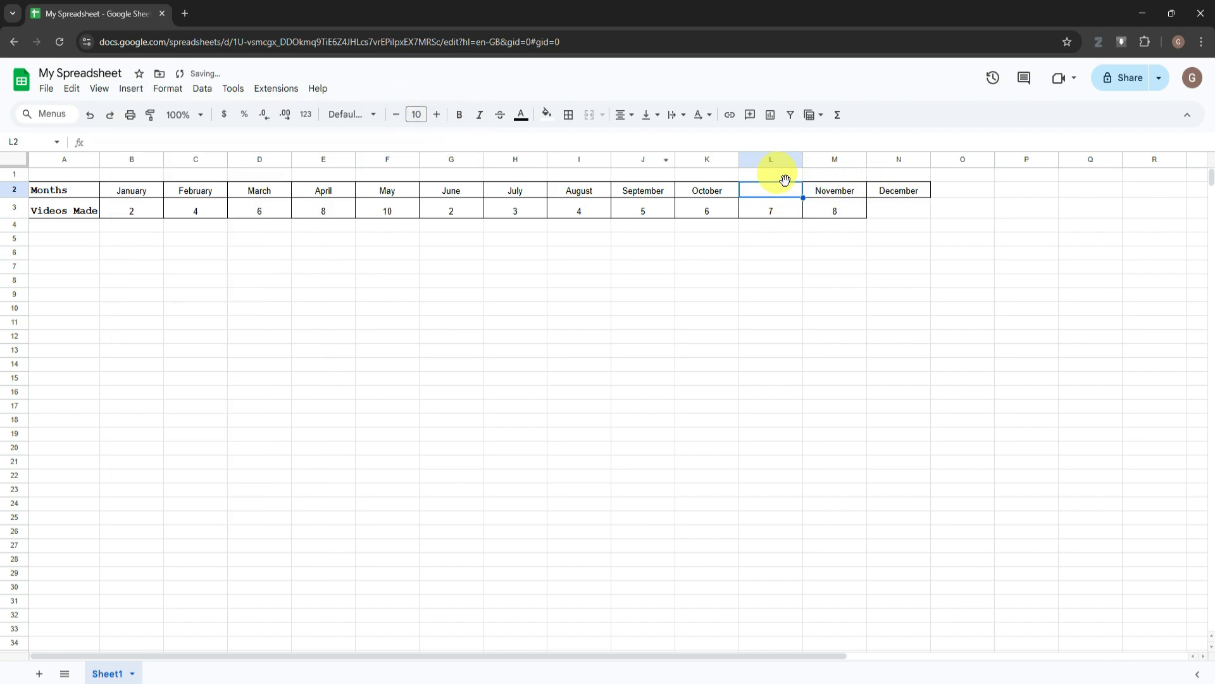
pyautogui.click(797, 239)
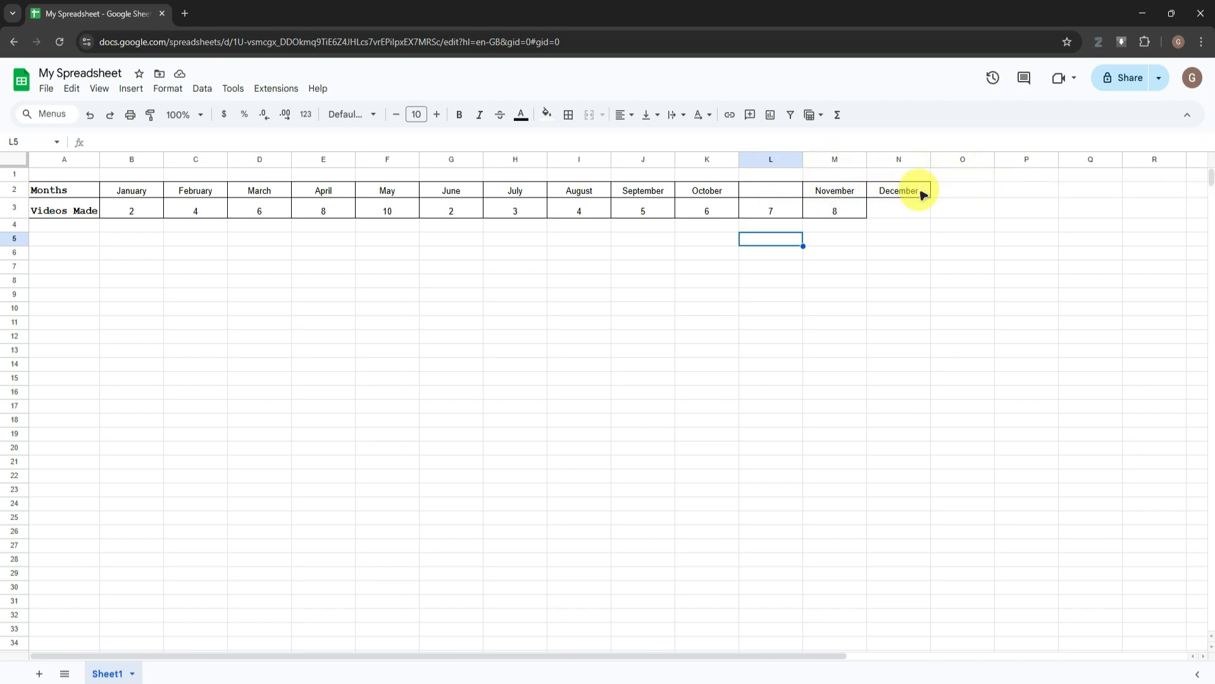
# Insert another blank cell at L2, shifting the existing cells in column L down.
pyautogui.click(753, 193)
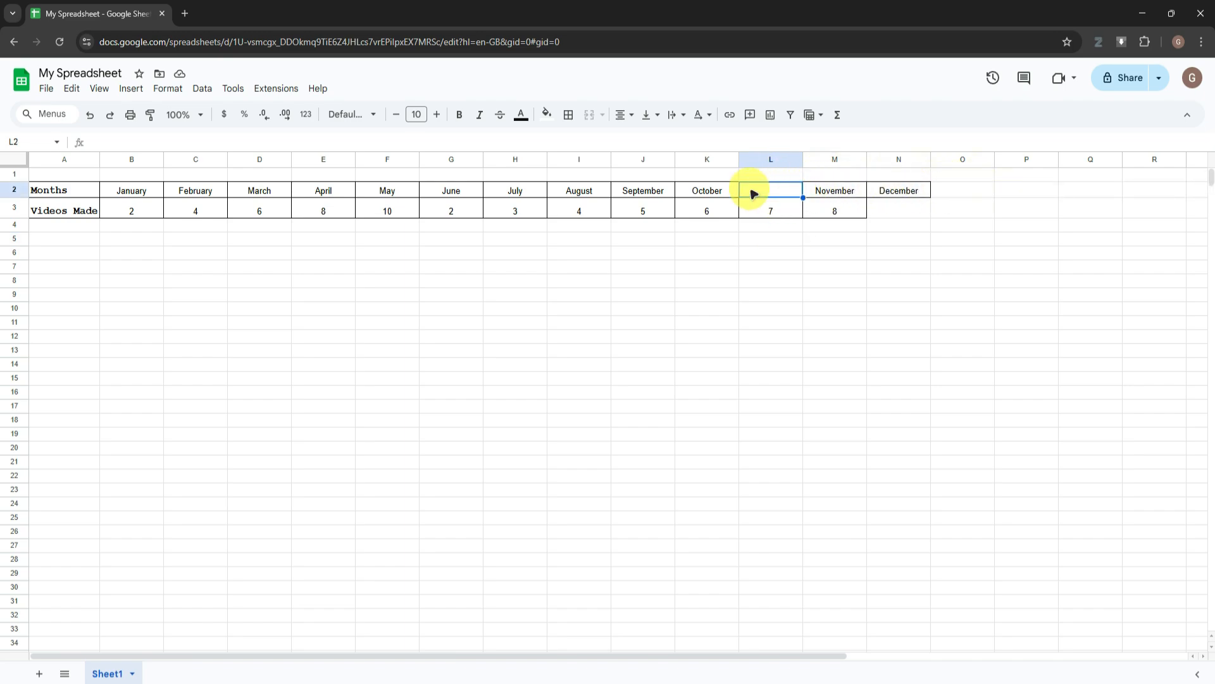
pyautogui.click(131, 88)
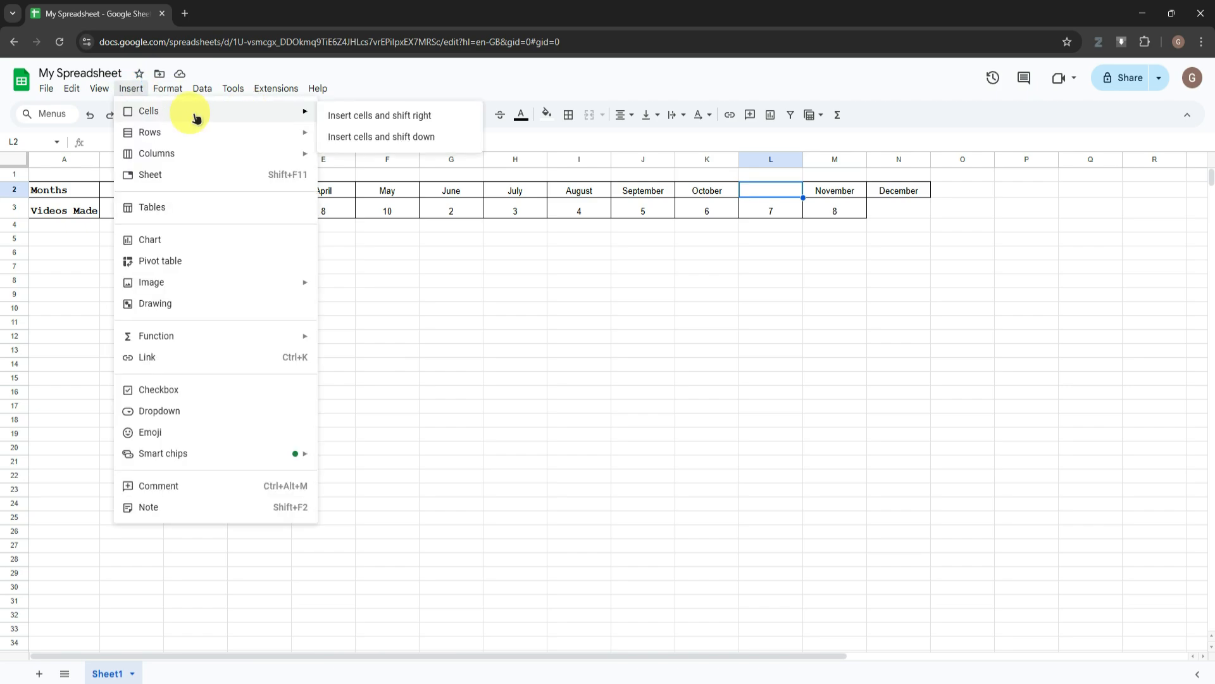
pyautogui.click(399, 138)
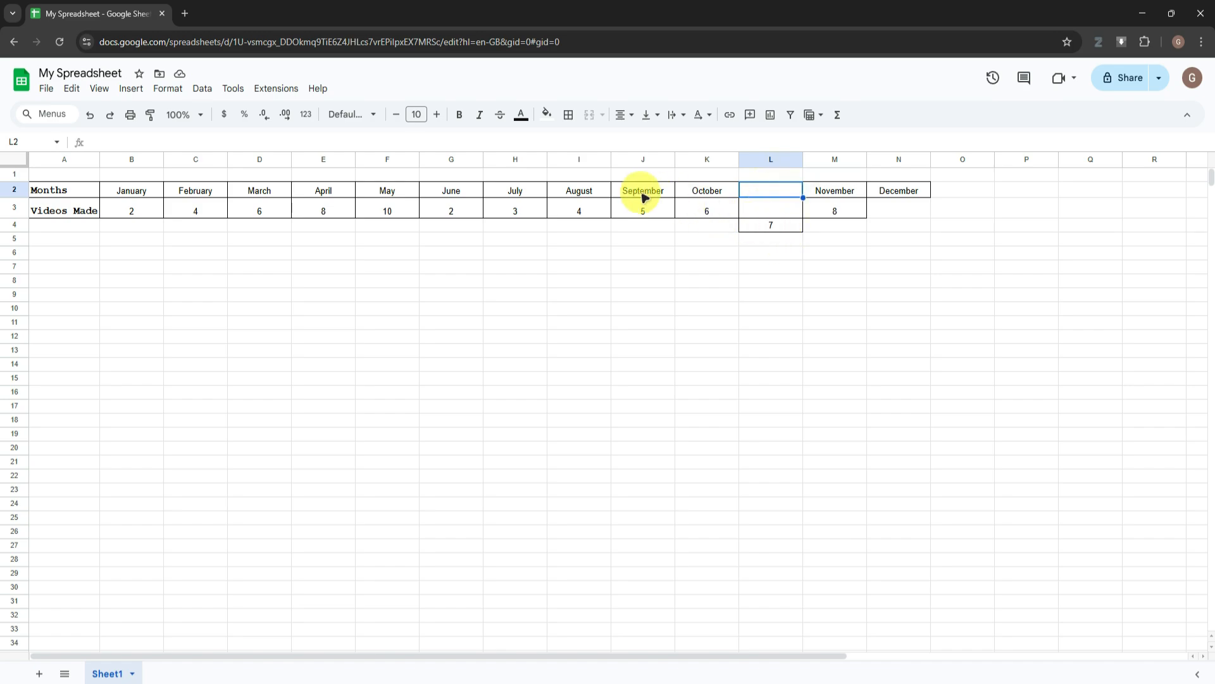
# Insert one row above row 2 and one row below the newly inserted row.
pyautogui.click(131, 88)
pyautogui.moveTo(184, 132)
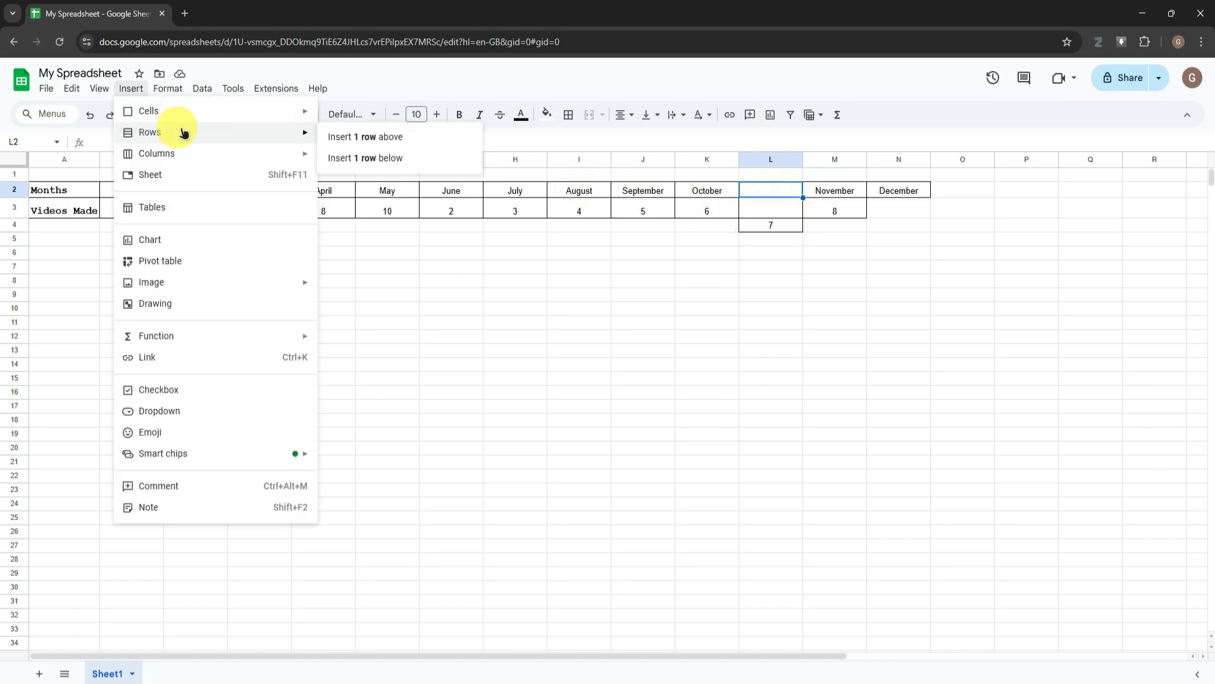
pyautogui.click(391, 141)
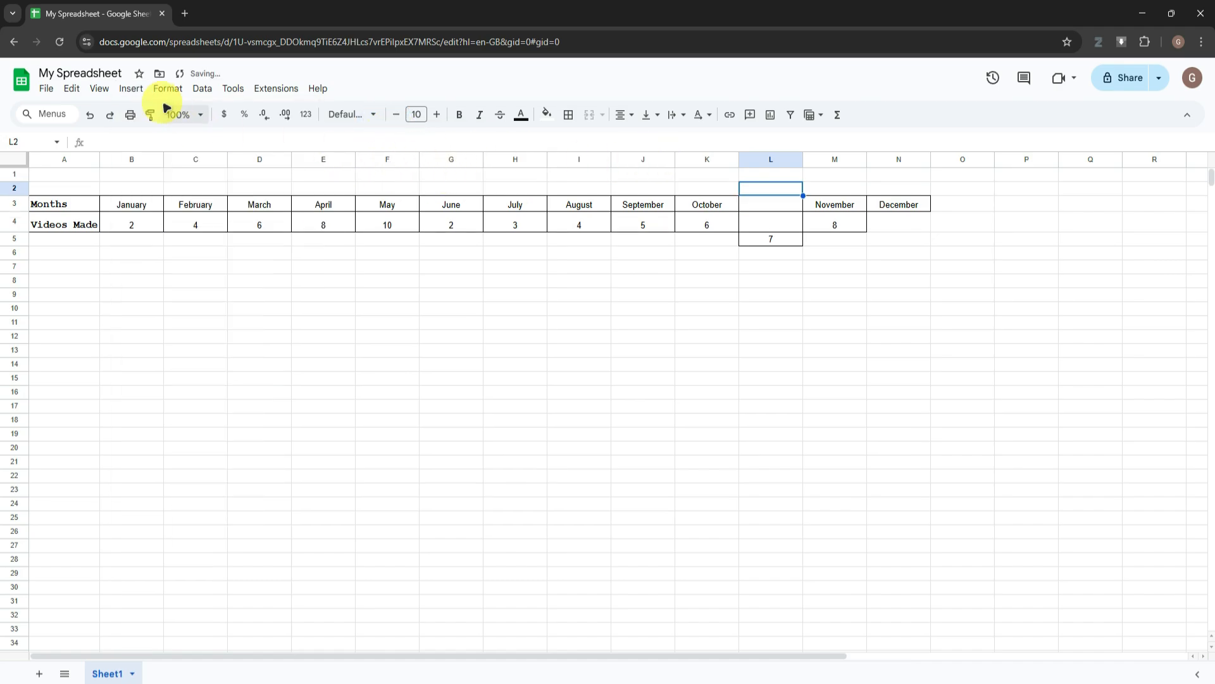
pyautogui.click(140, 93)
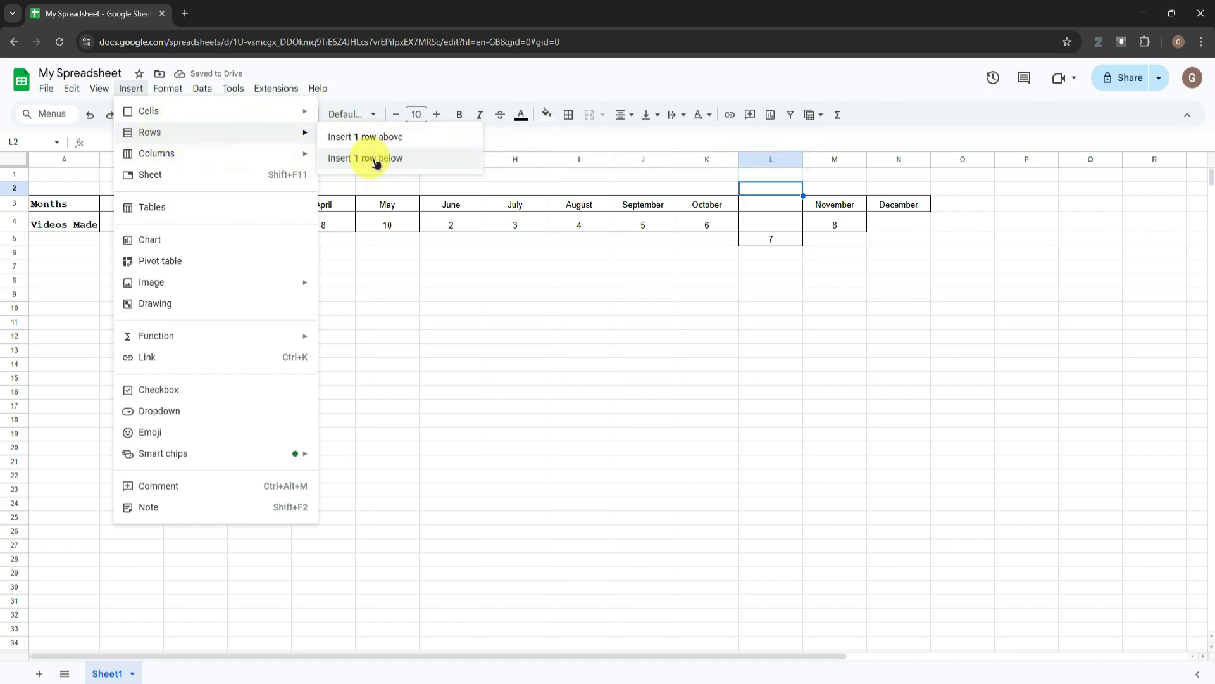
pyautogui.click(375, 158)
# Insert one column to the left of column L and one to the right of the new column, and deselect.
pyautogui.click(131, 88)
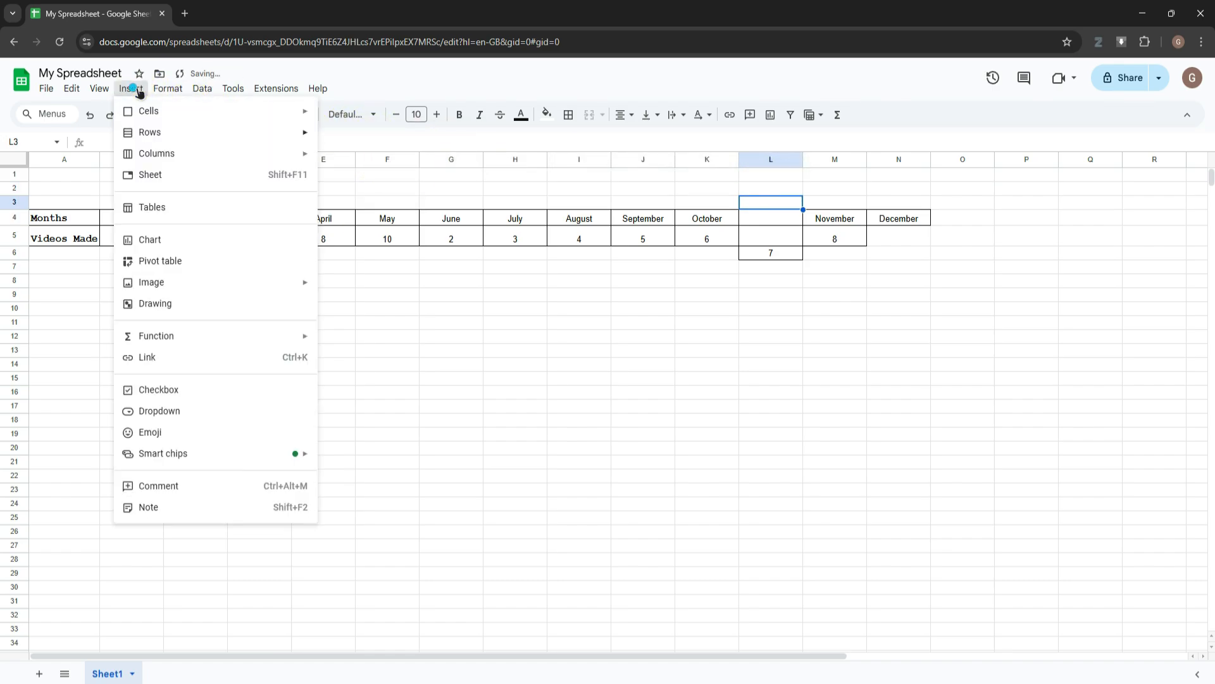
pyautogui.moveTo(197, 155)
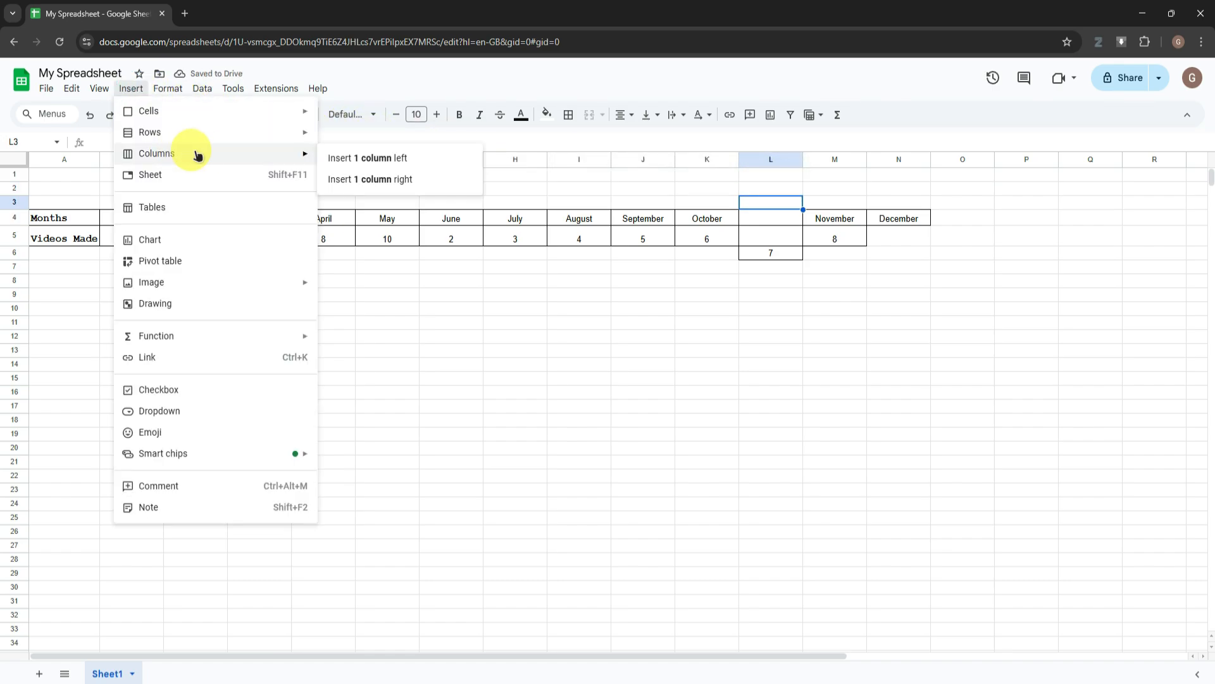
pyautogui.click(364, 160)
pyautogui.click(131, 88)
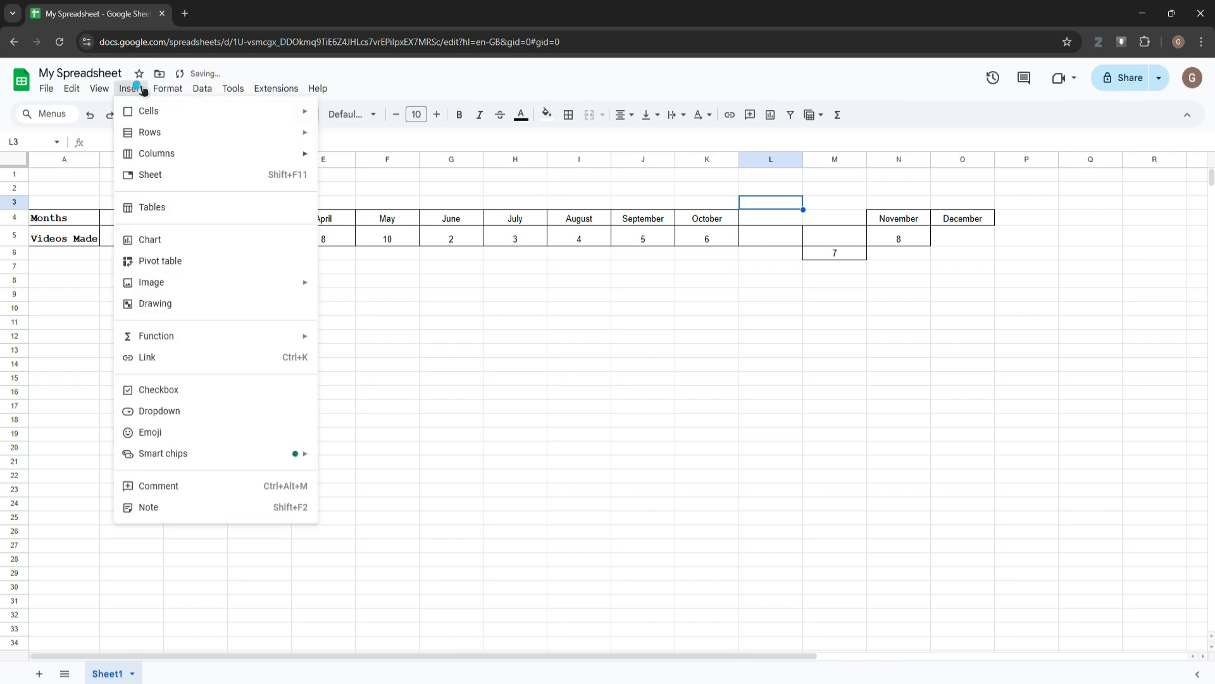
pyautogui.moveTo(145, 156)
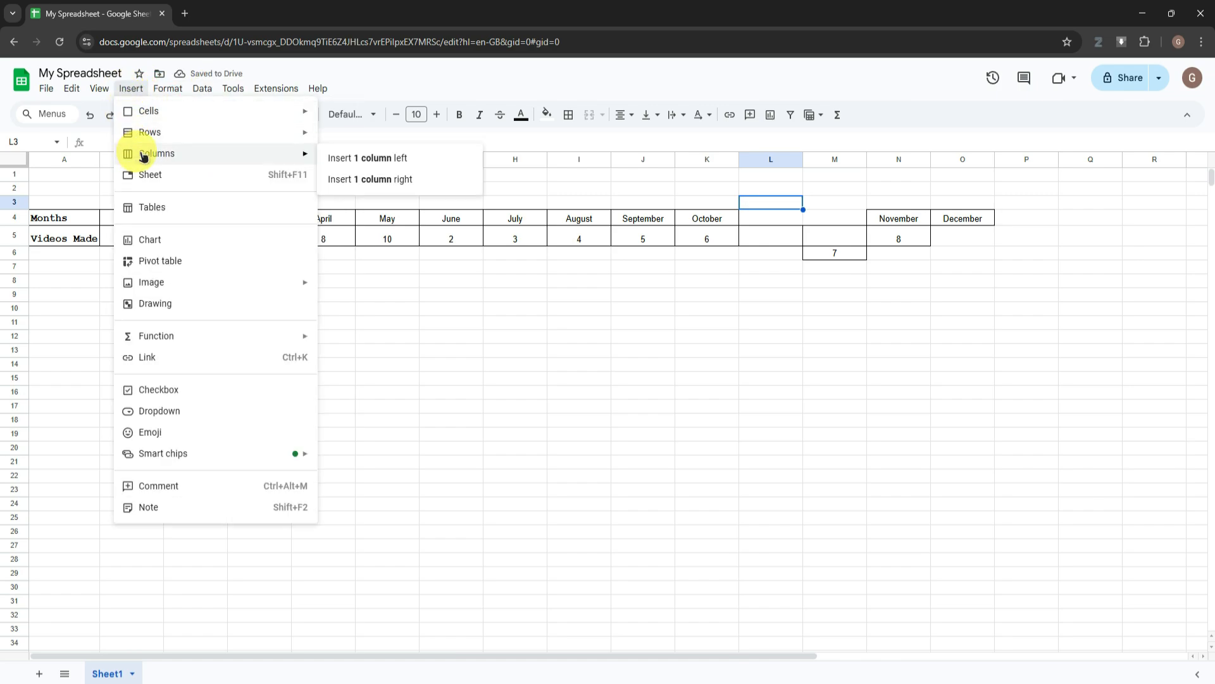
pyautogui.click(370, 179)
pyautogui.click(738, 244)
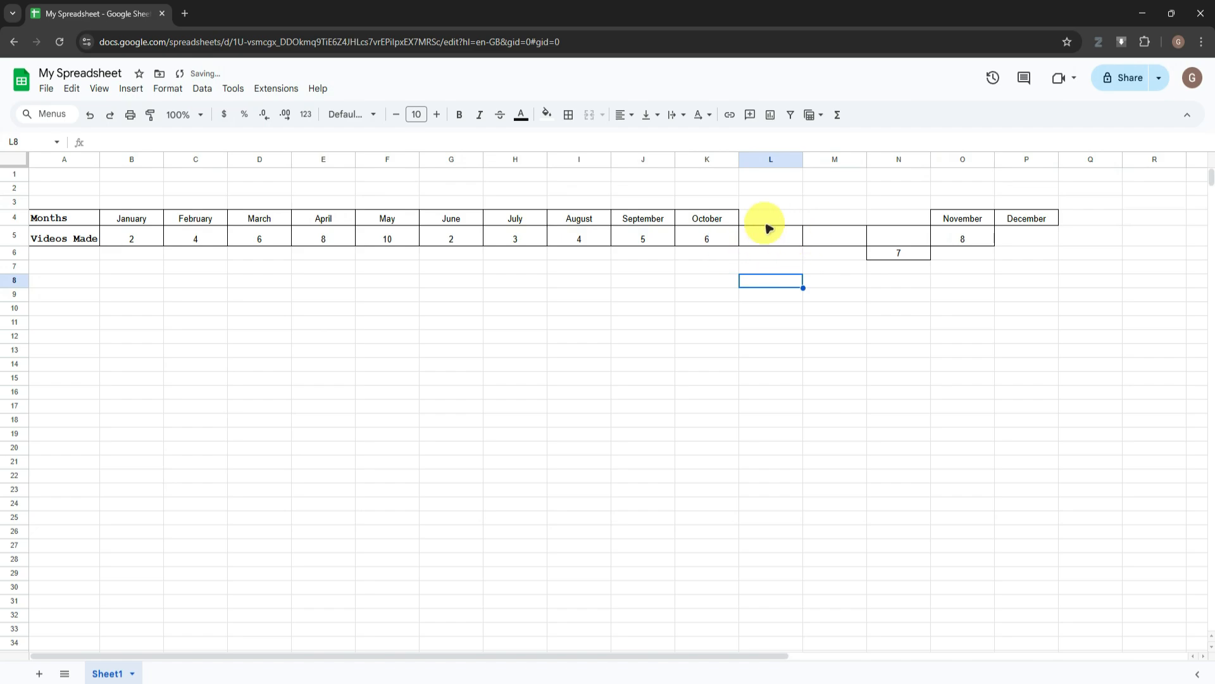
# Open the prebuilt tables gallery and preview the featured templates, including the blank table and recruitment applicants.
pyautogui.click(131, 88)
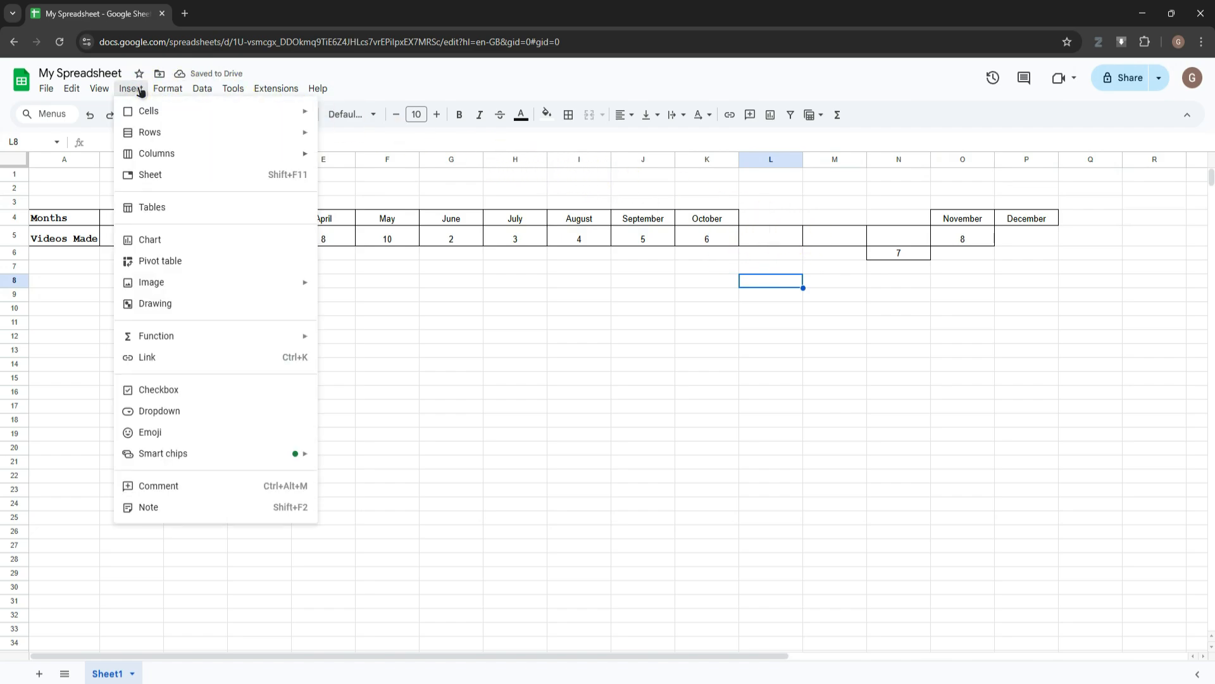
pyautogui.click(163, 207)
pyautogui.moveTo(1030, 248)
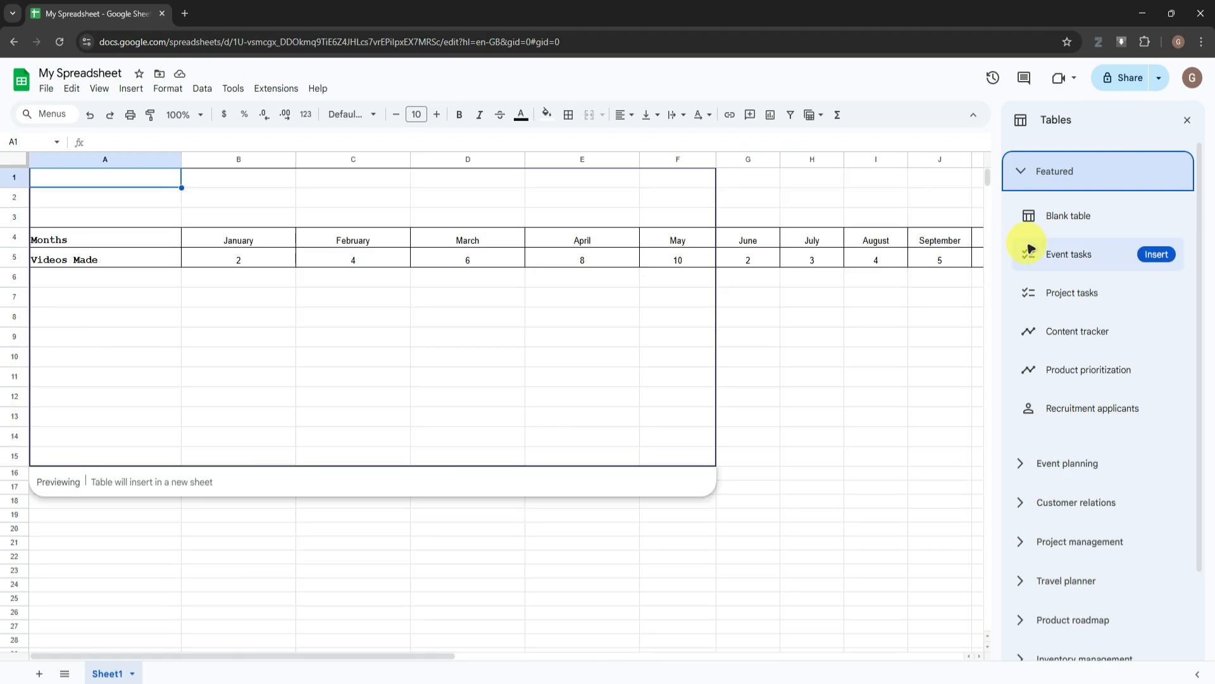
pyautogui.moveTo(1085, 207)
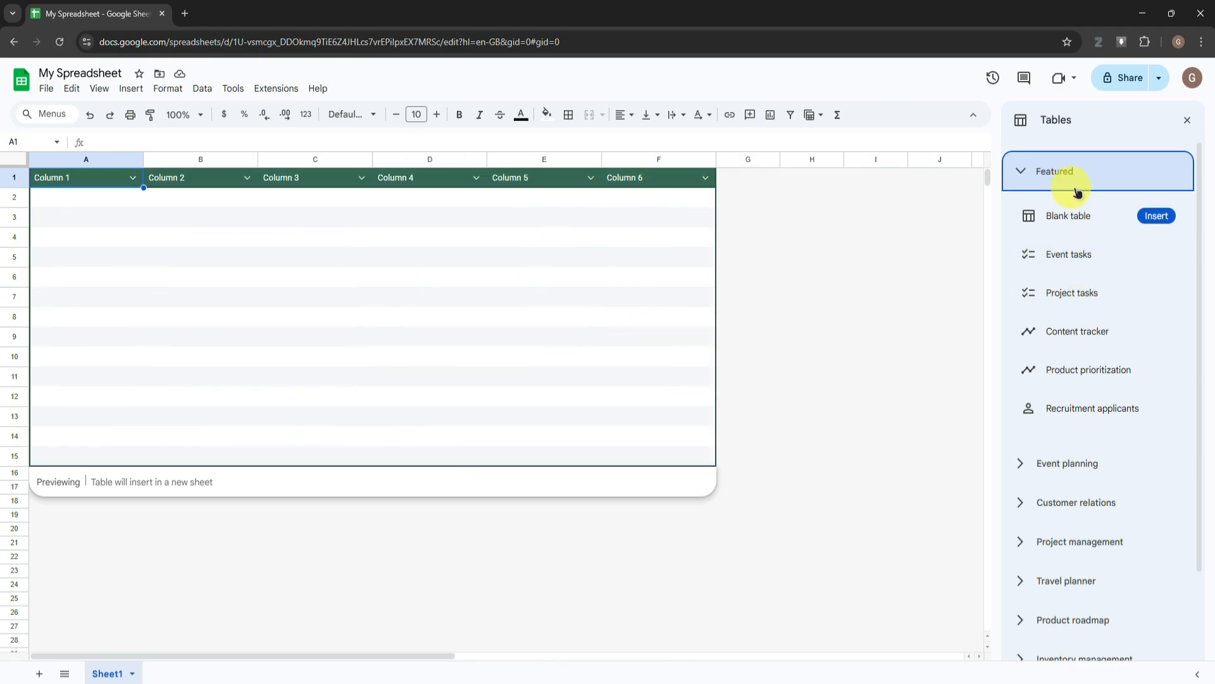
pyautogui.click(1041, 181)
pyautogui.click(1036, 171)
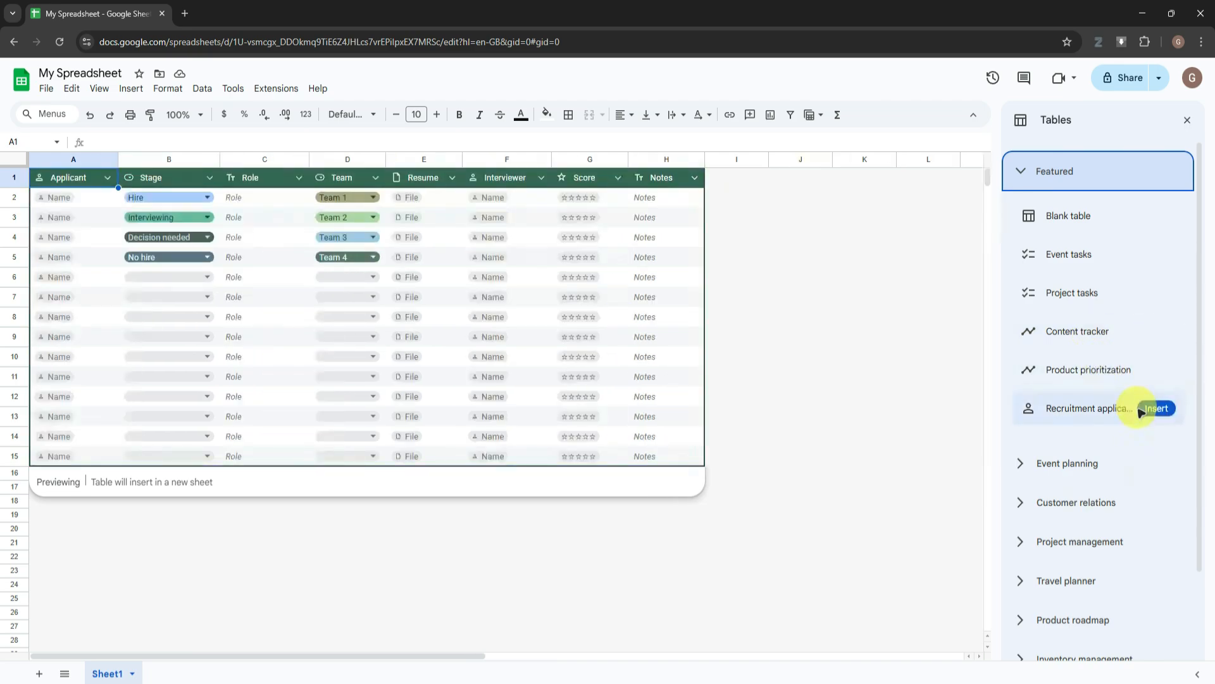
# Examine the table templates in the remaining categories, from Event planning and Customer relations through Team planner and Marketing.
pyautogui.scroll(-1, 1079, 425)
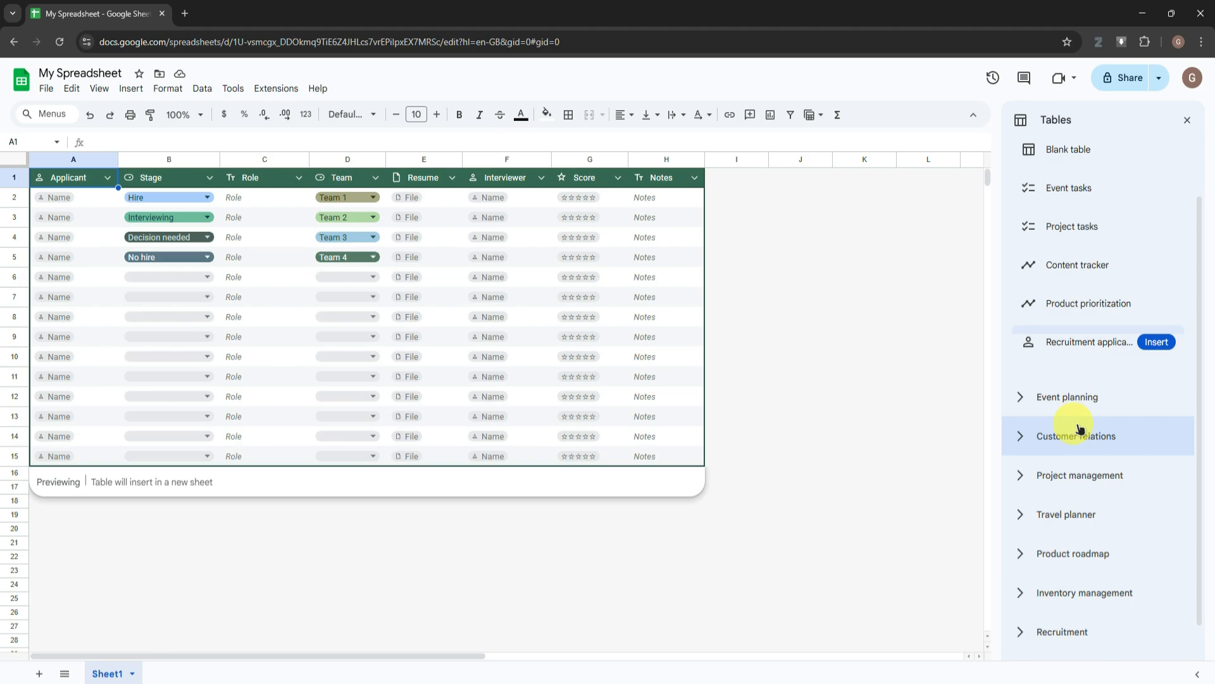
pyautogui.click(1024, 403)
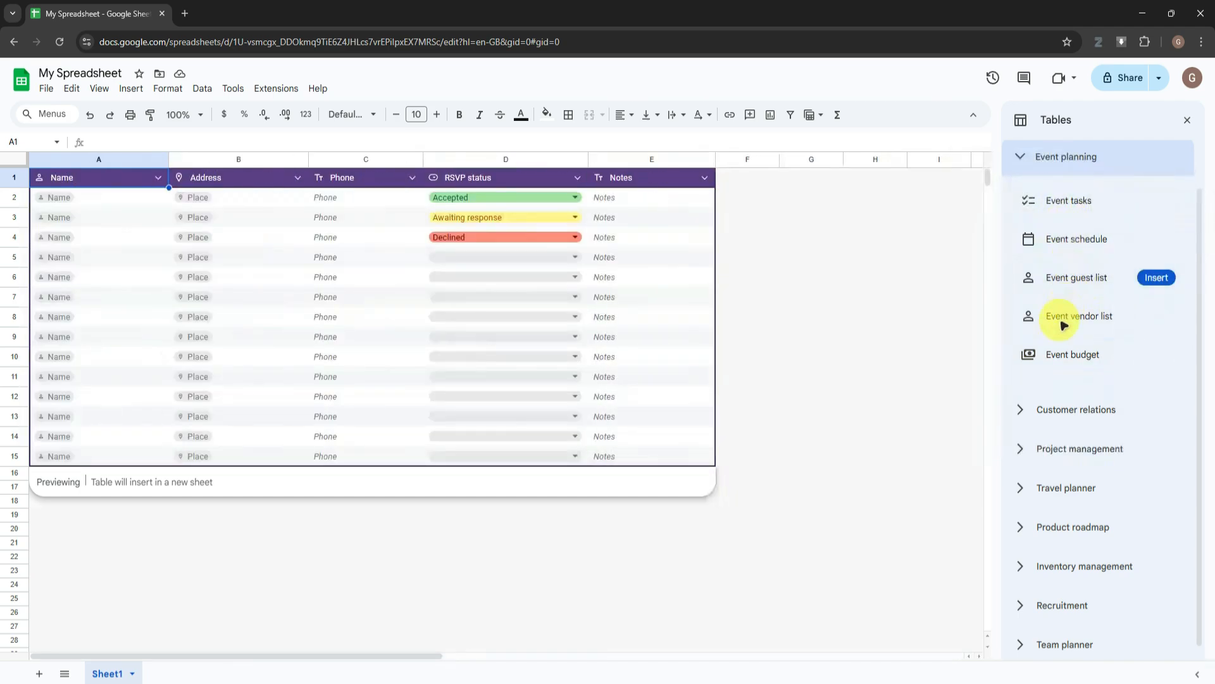
pyautogui.click(1019, 409)
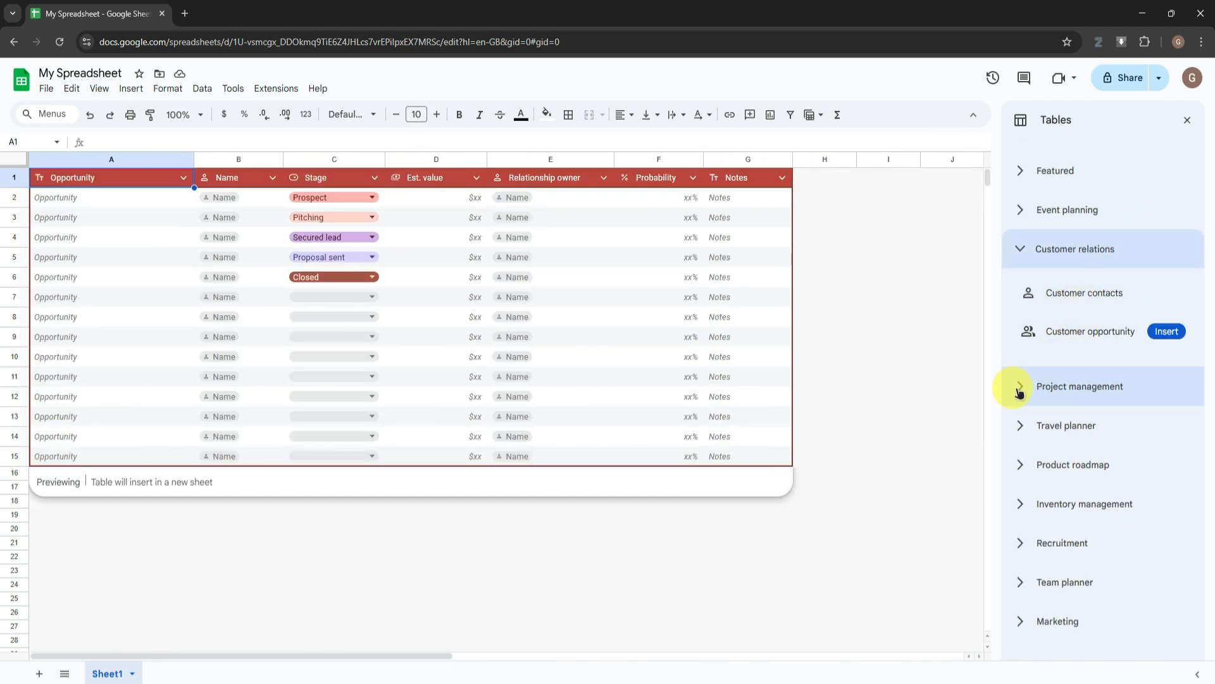
pyautogui.click(1019, 389)
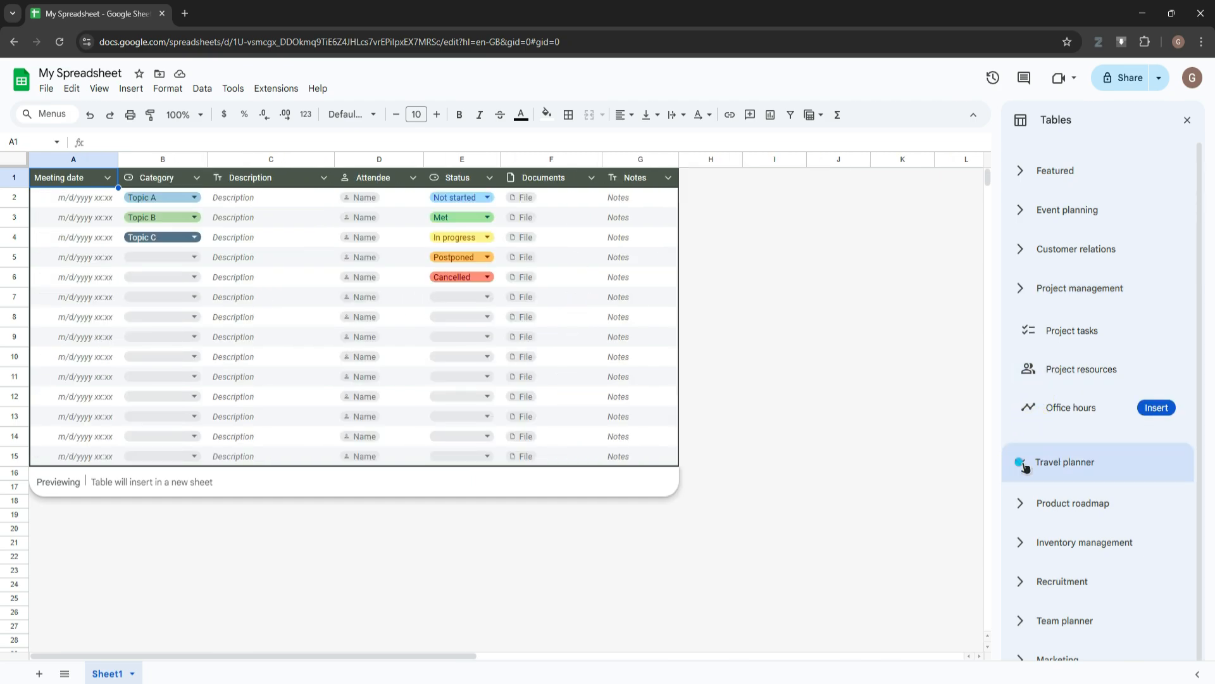
pyautogui.click(1025, 466)
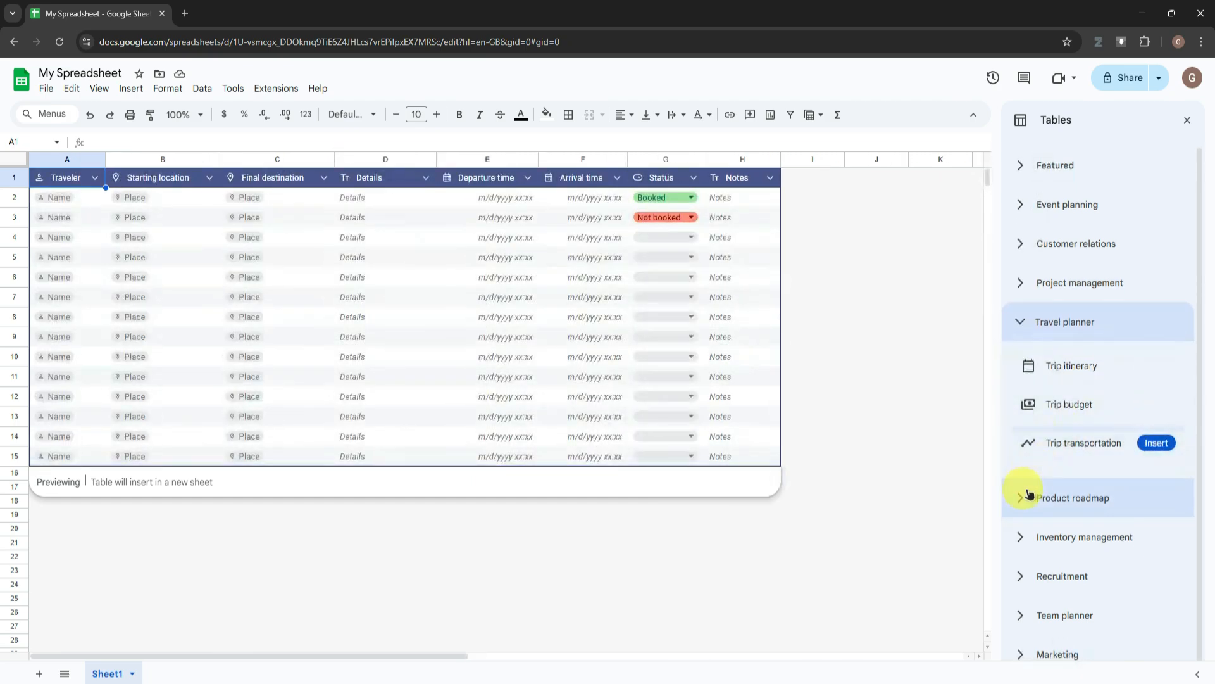
pyautogui.click(1028, 494)
pyautogui.click(1023, 505)
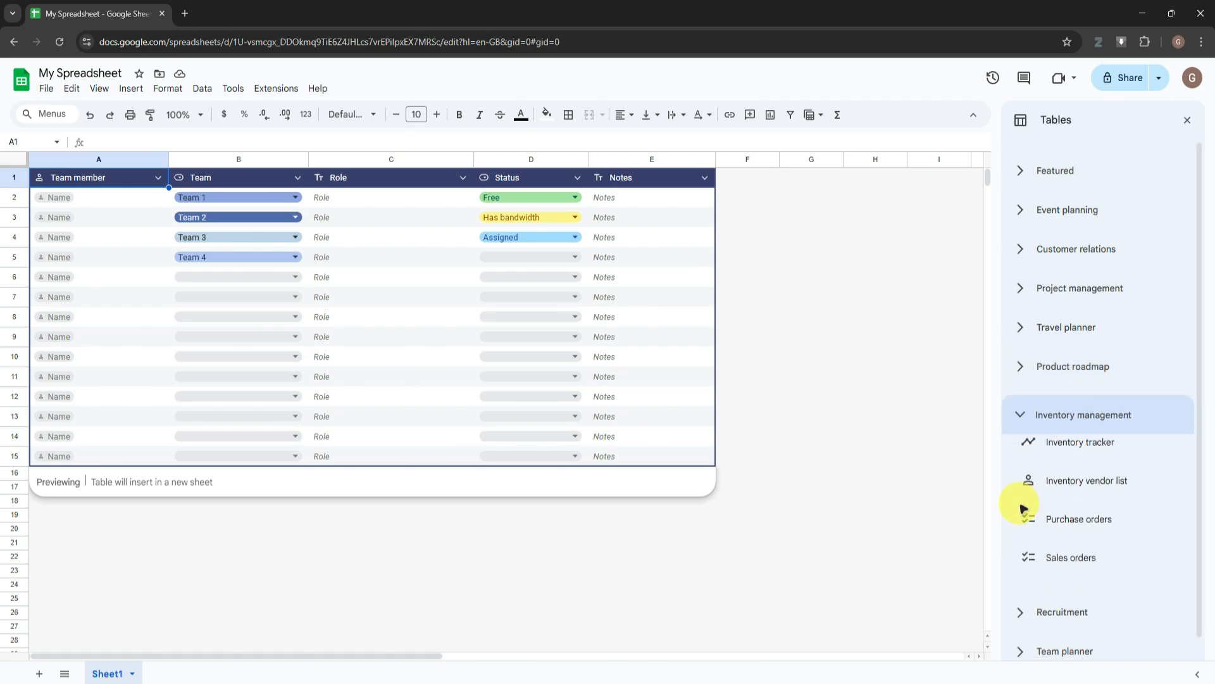
pyautogui.click(1017, 575)
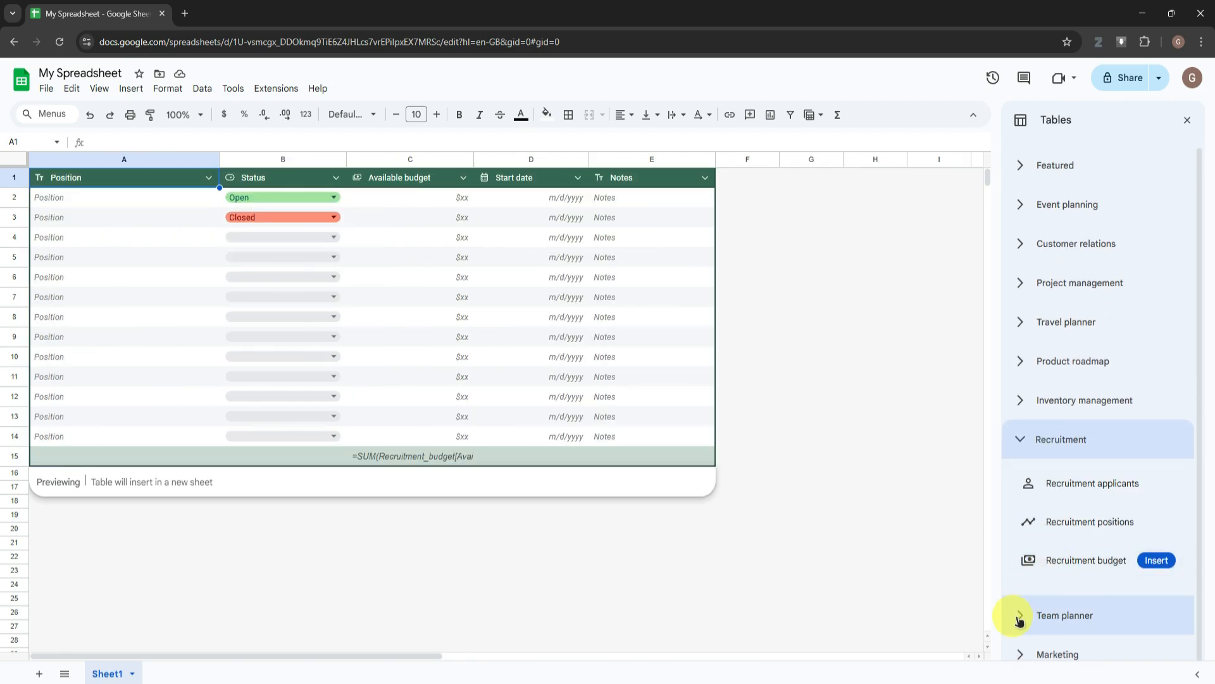
pyautogui.click(1019, 617)
pyautogui.click(1016, 652)
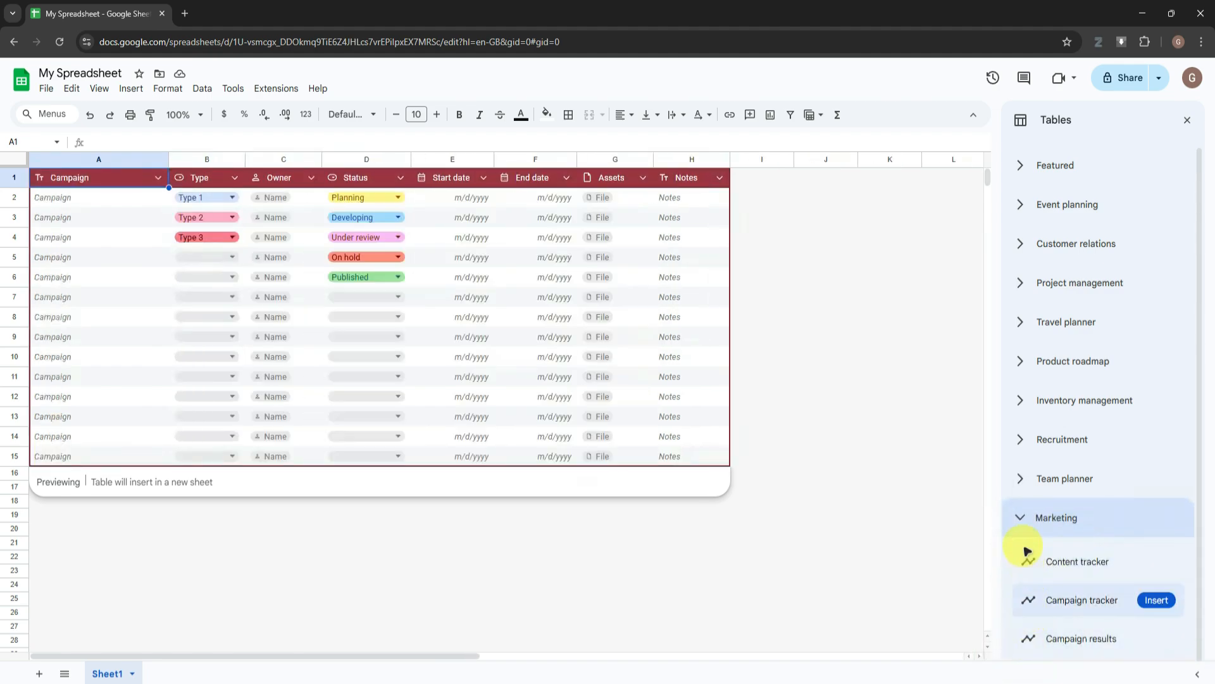
# Insert the featured Event tasks table into a new sheet and close the tables gallery.
pyautogui.click(1025, 169)
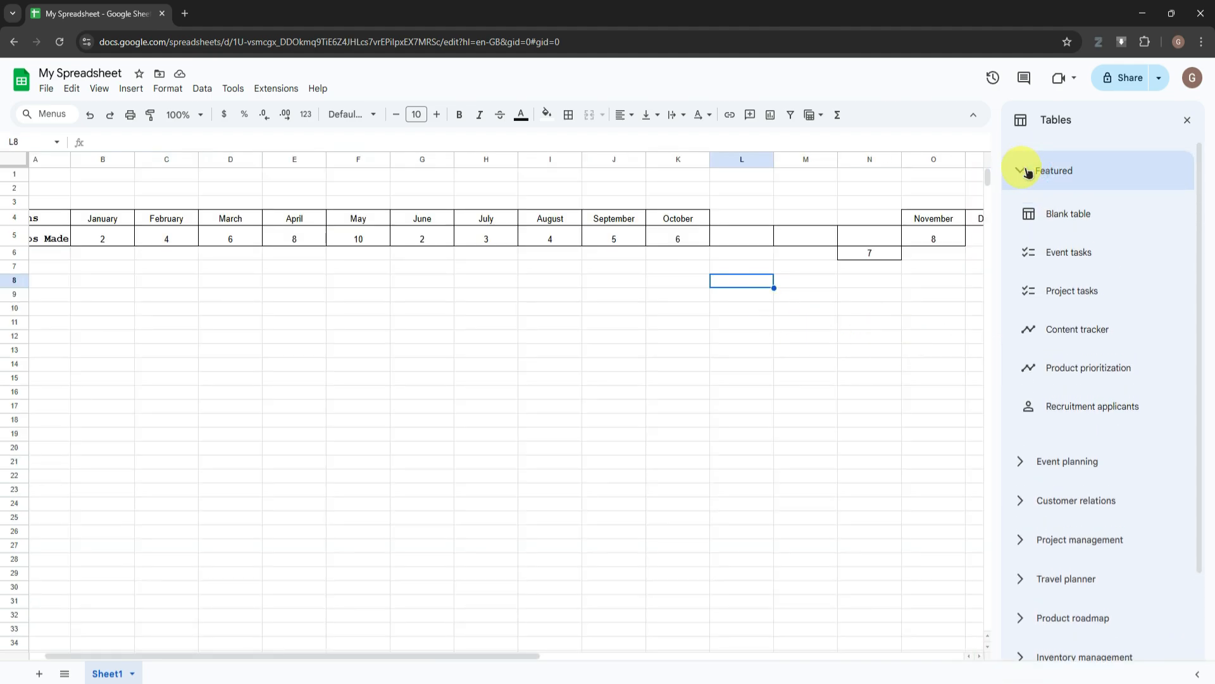
pyautogui.moveTo(1085, 215)
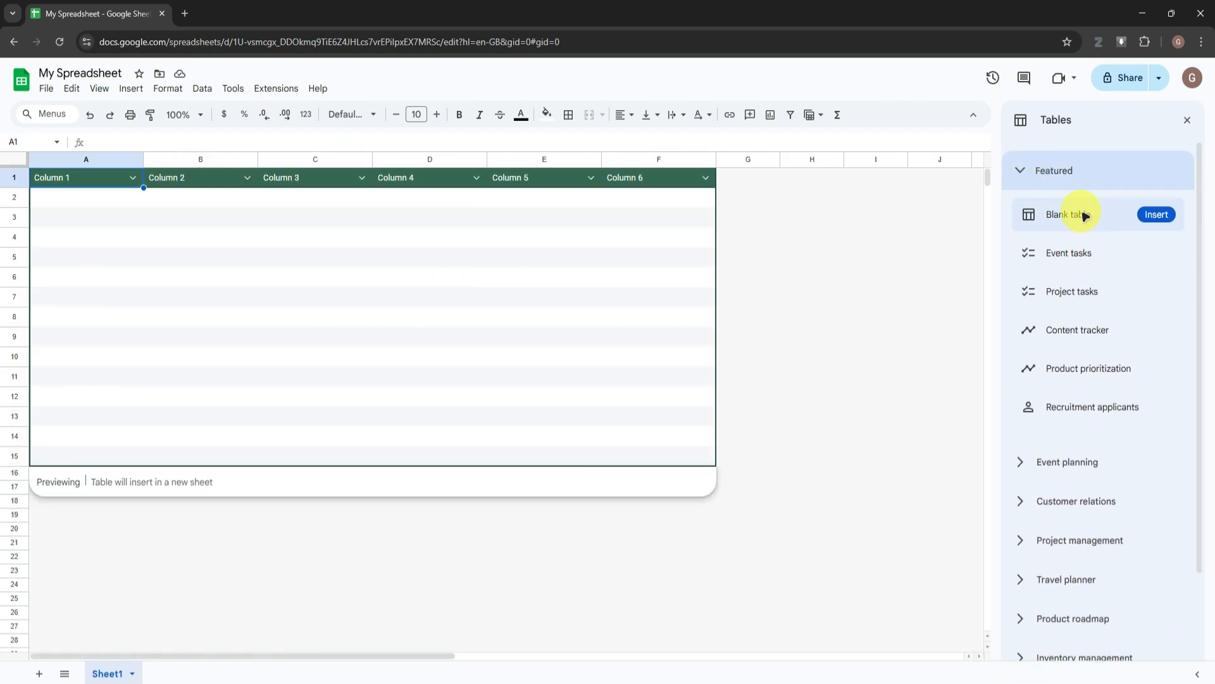
pyautogui.click(1069, 257)
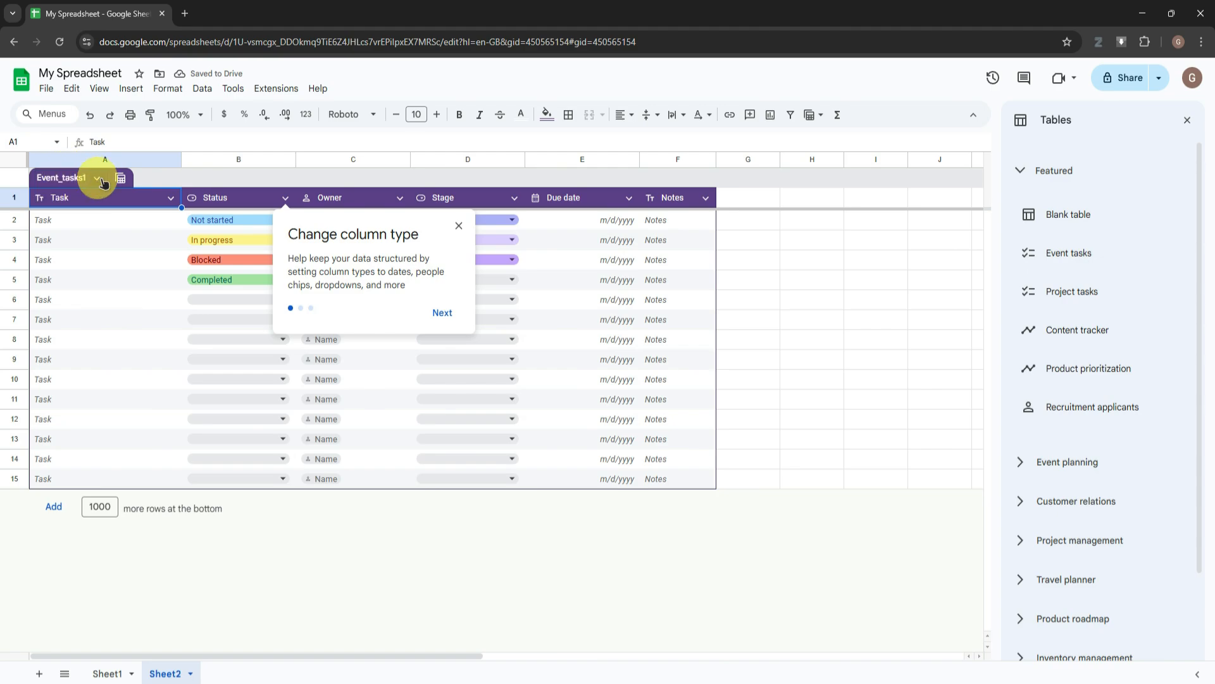
pyautogui.click(1187, 120)
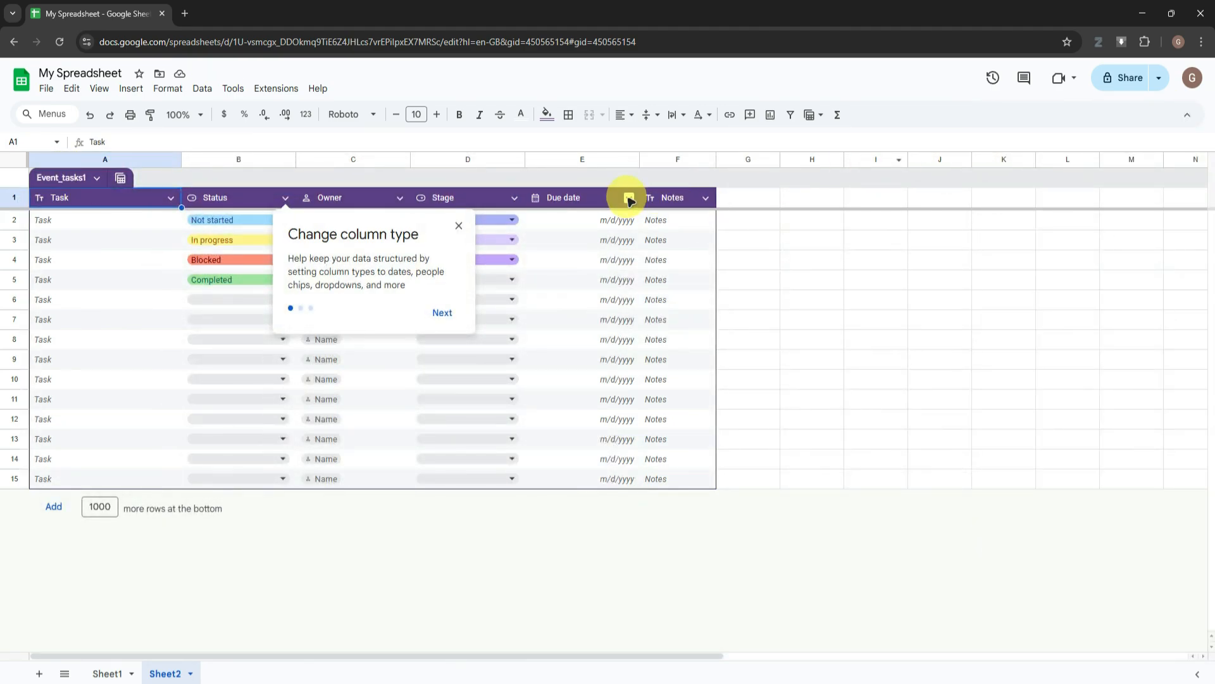
# Examine the Event tasks table's Task, Status, Owner, Stage and Due date cells and their entry options without changing any values.
pyautogui.click(595, 198)
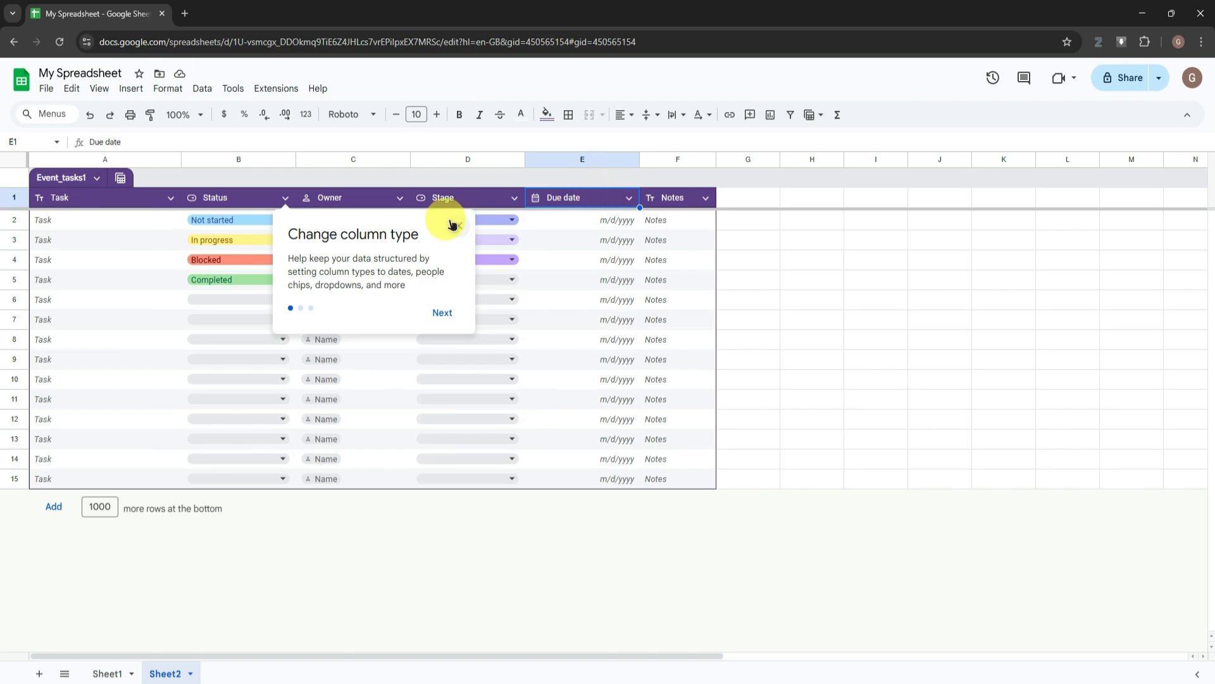
pyautogui.doubleClick(95, 219)
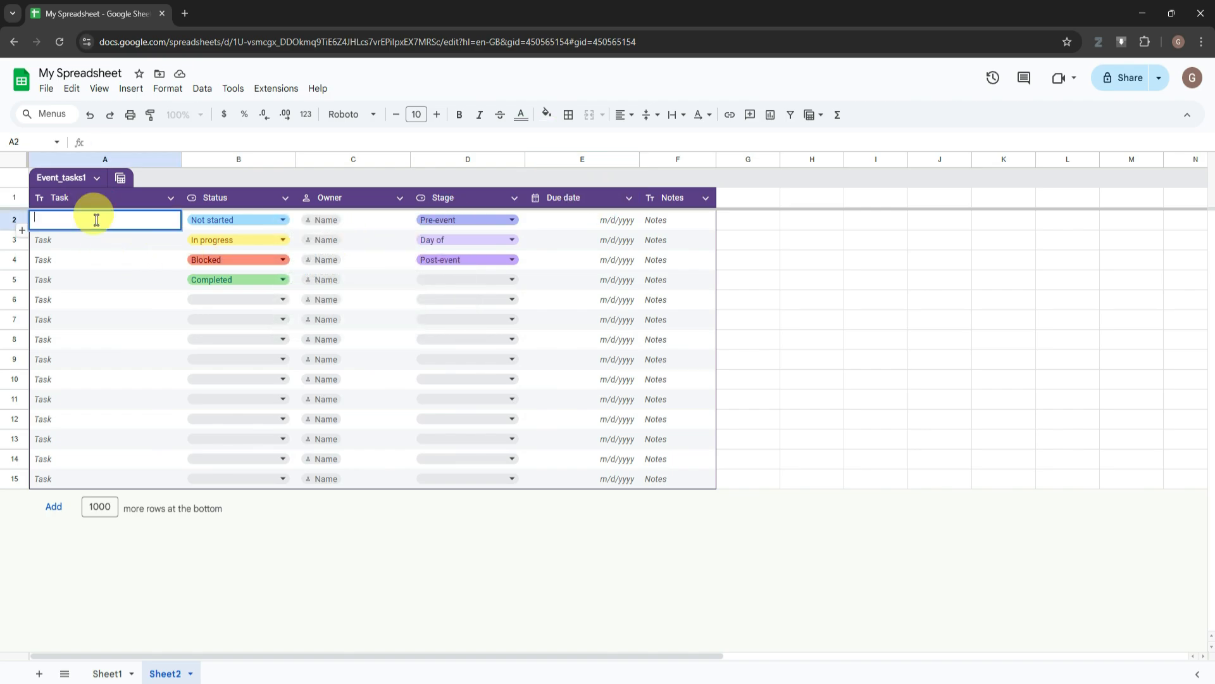
pyautogui.doubleClick(228, 220)
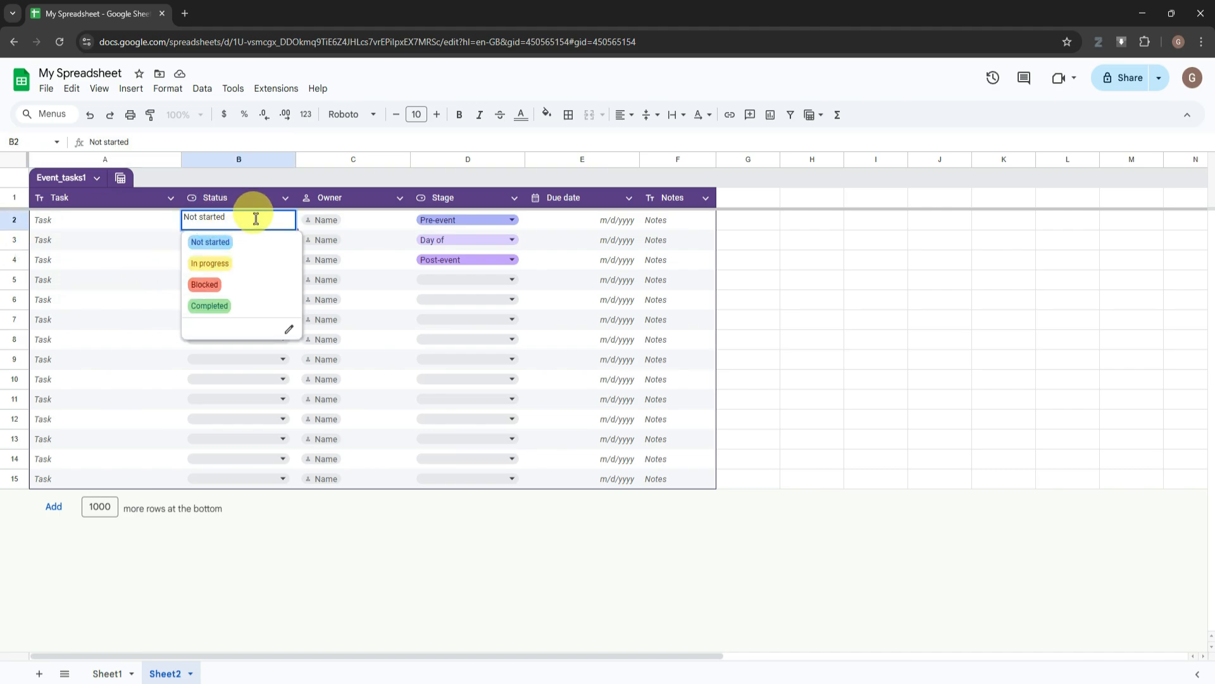
pyautogui.click(367, 352)
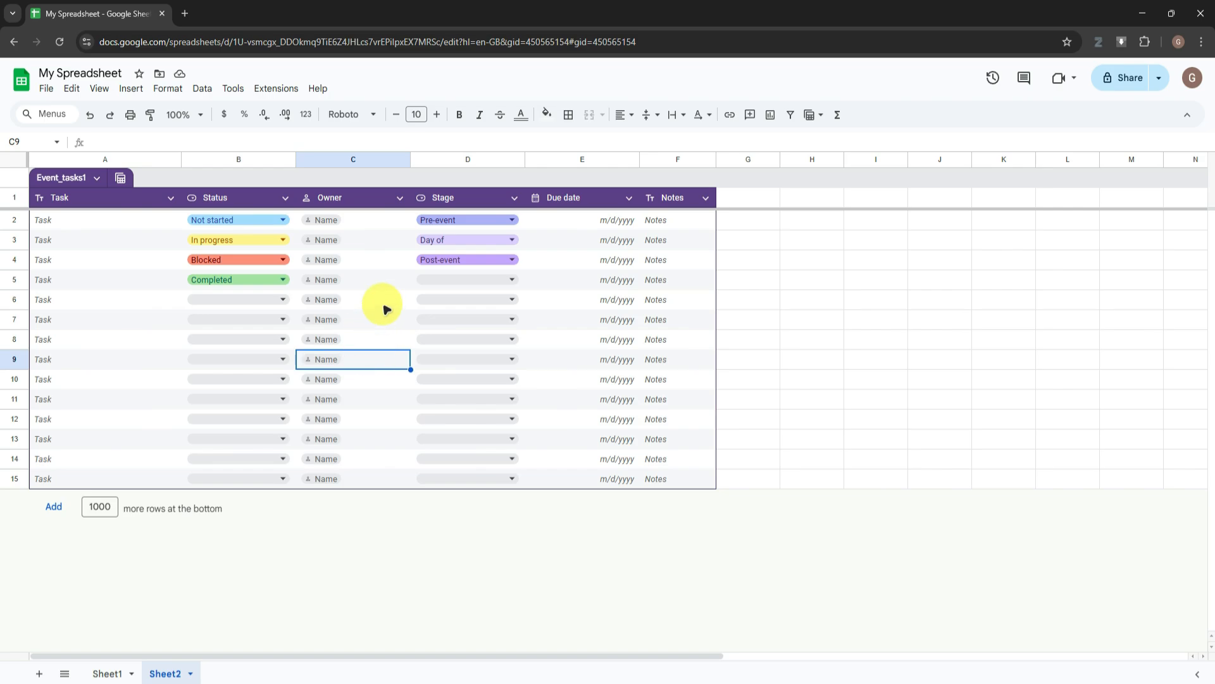
pyautogui.click(322, 221)
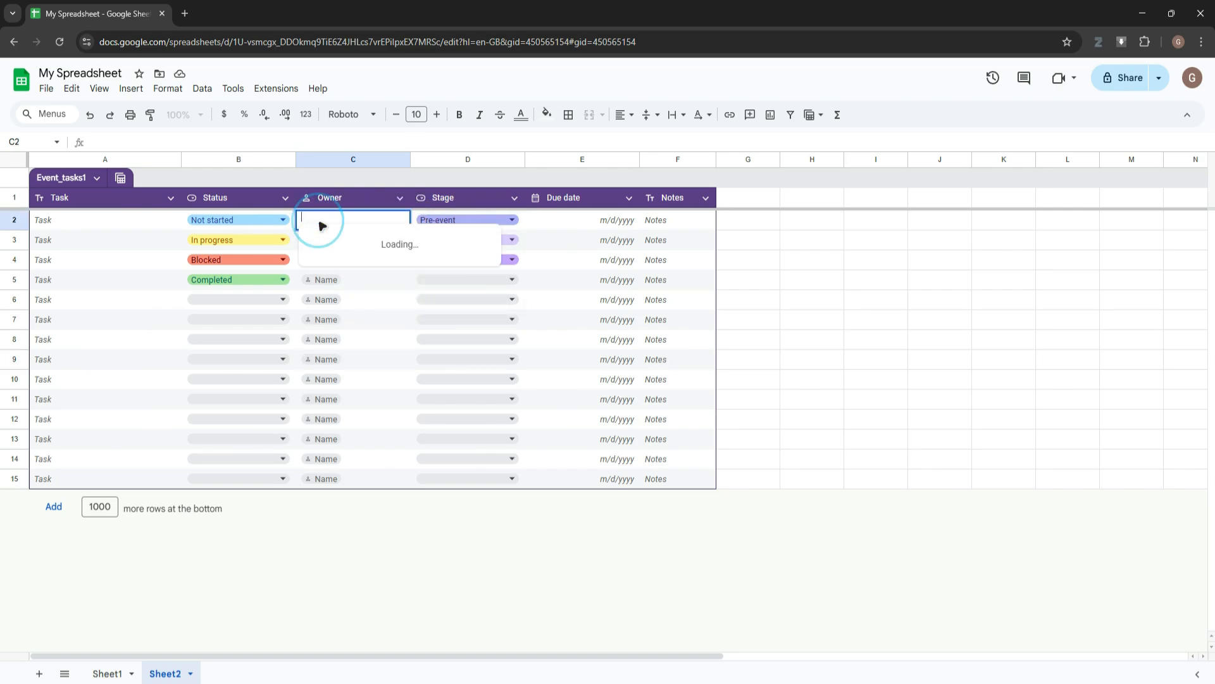
pyautogui.click(378, 382)
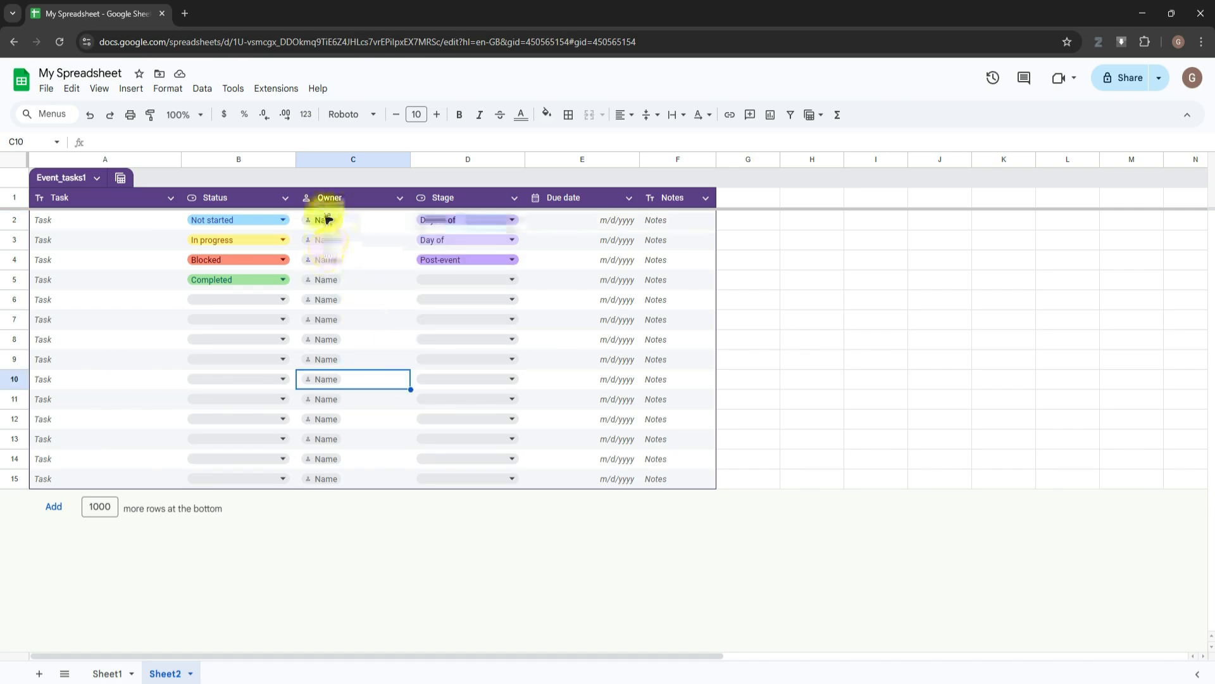
pyautogui.click(447, 220)
pyautogui.click(564, 227)
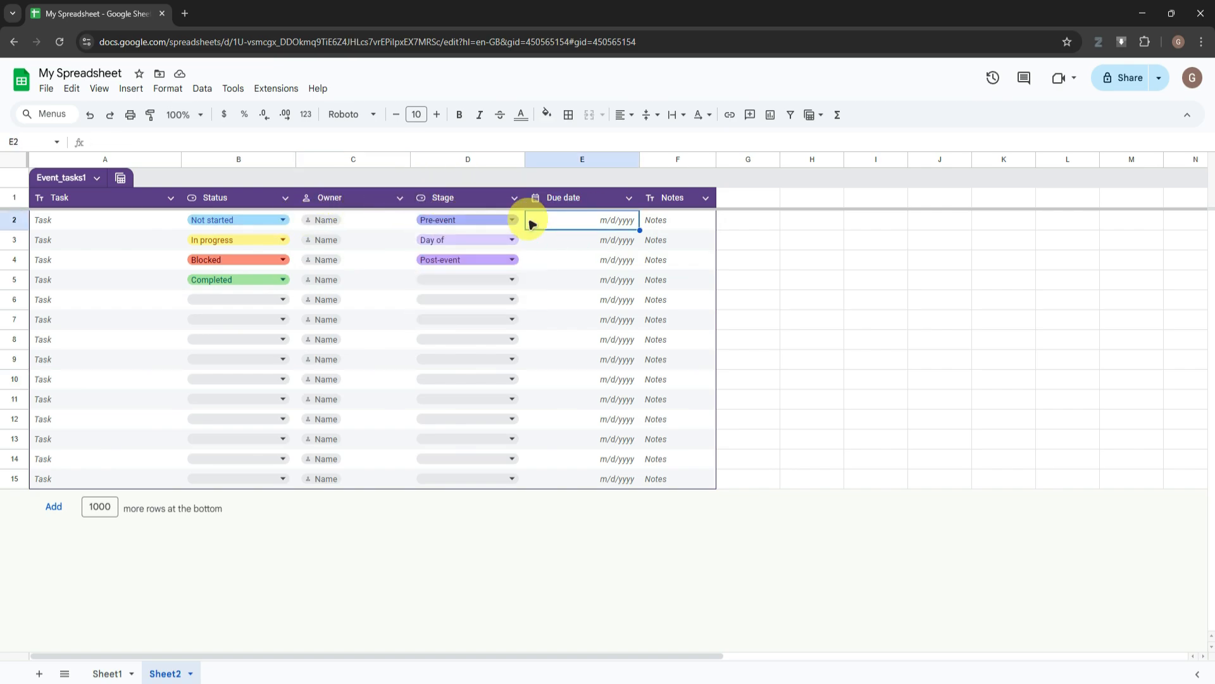
pyautogui.click(486, 224)
pyautogui.click(567, 227)
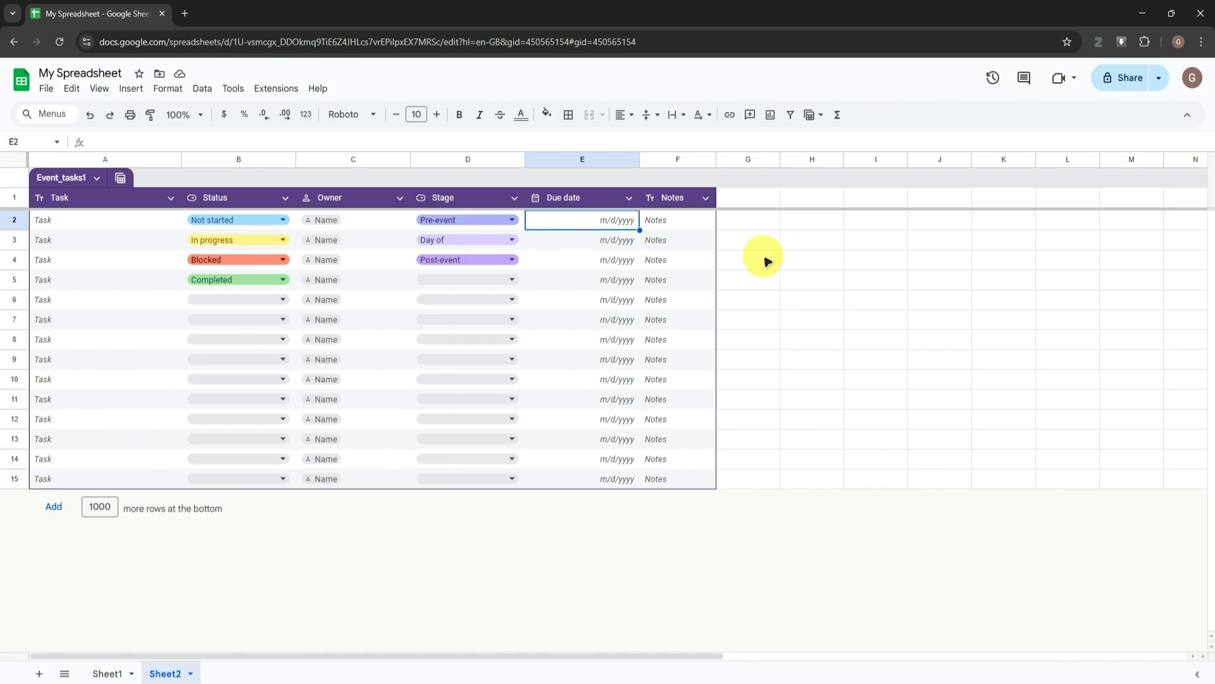
# Examine the Event tasks table's view options and the columns available for a group by view.
pyautogui.click(121, 179)
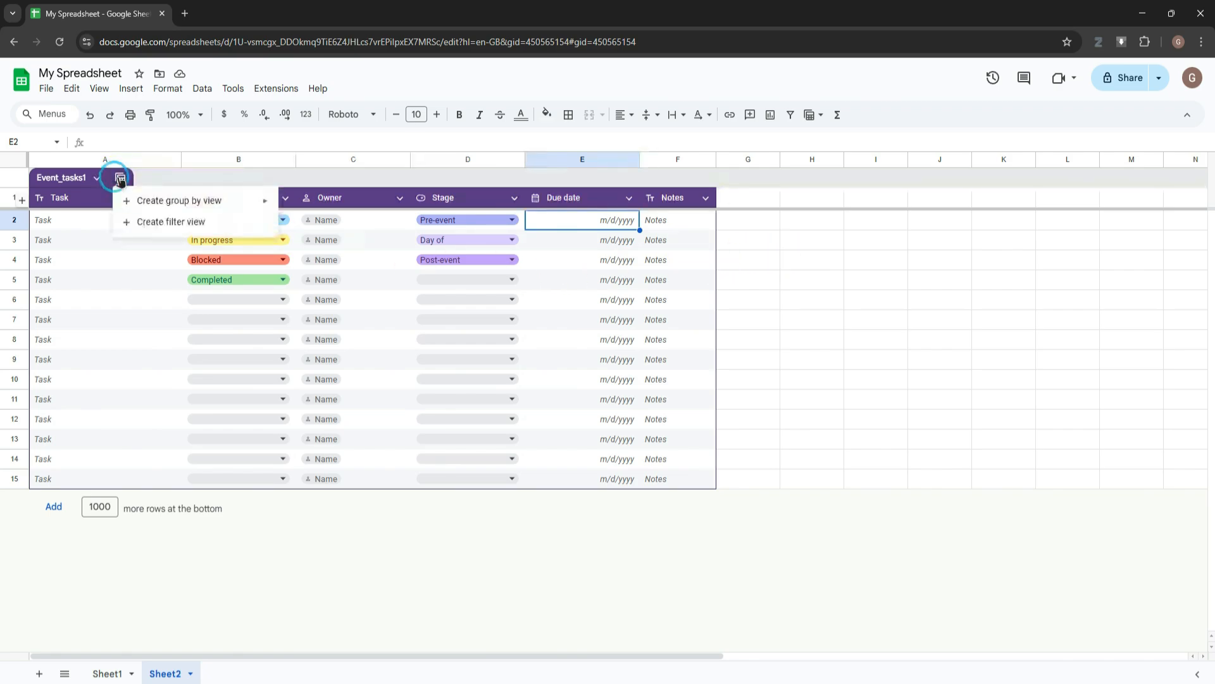
pyautogui.moveTo(201, 208)
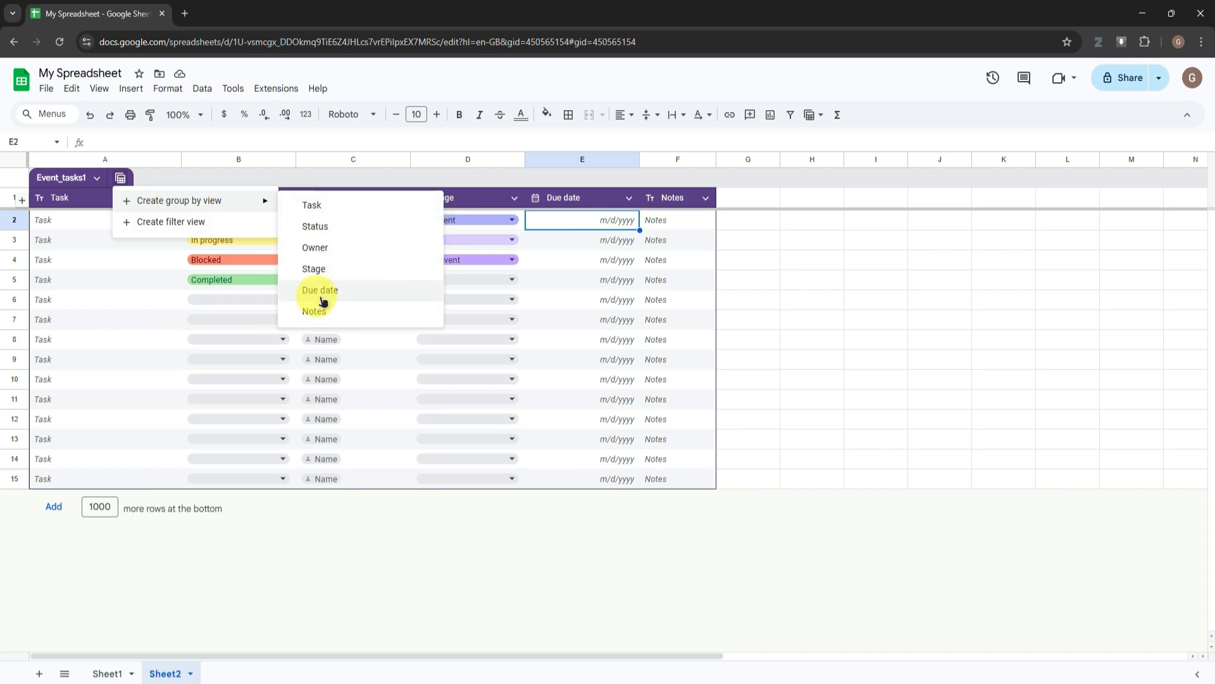
pyautogui.click(883, 301)
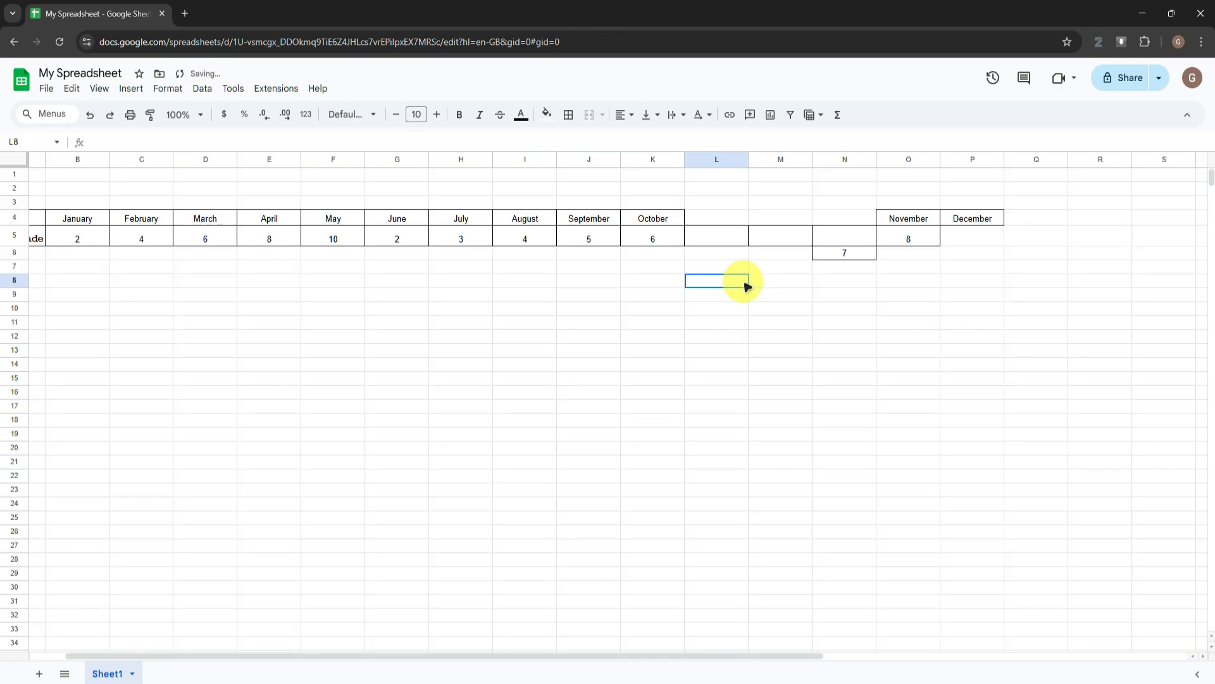
# Insert a chart from cell I8, place it below the videos table and set its type to Line chart.
pyautogui.click(500, 283)
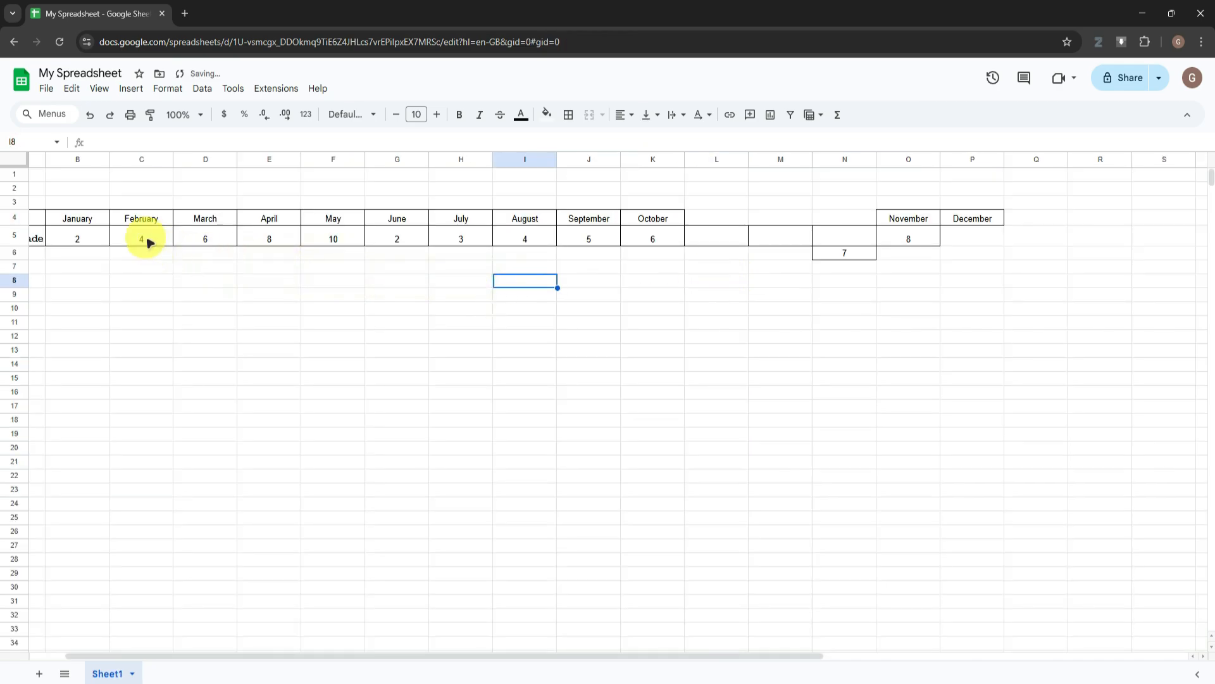
pyautogui.click(131, 88)
pyautogui.click(180, 241)
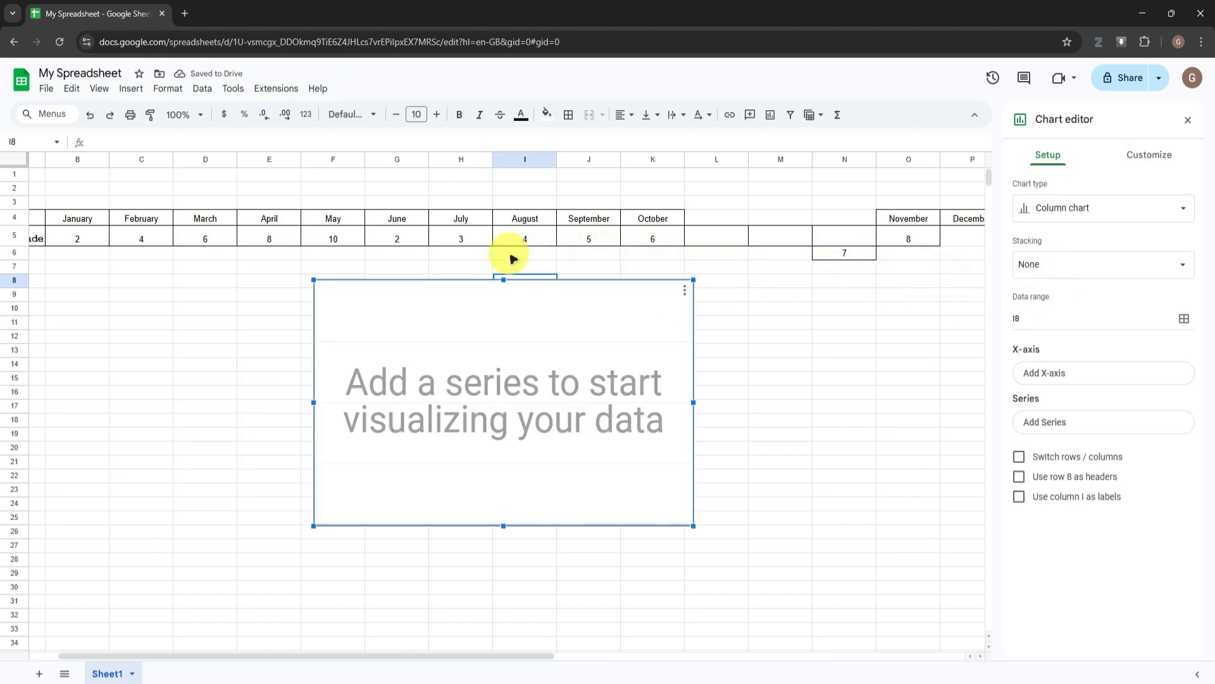
pyautogui.moveTo(582, 301); pyautogui.dragTo(633, 325)
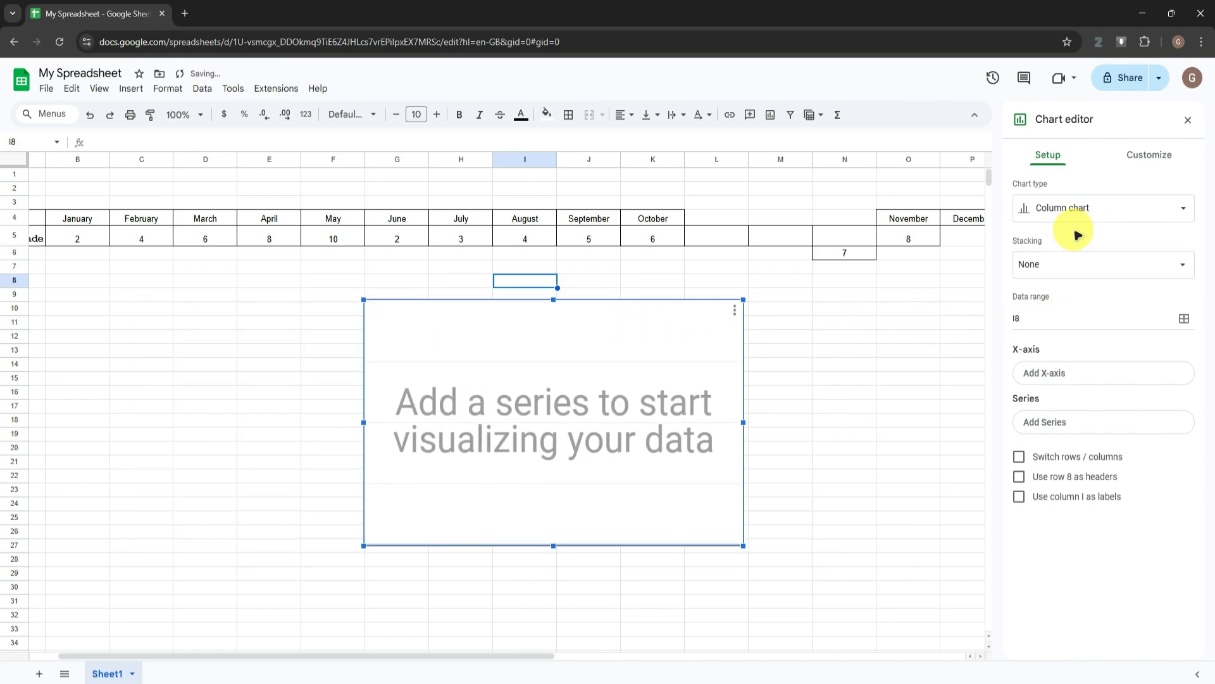
pyautogui.click(1066, 212)
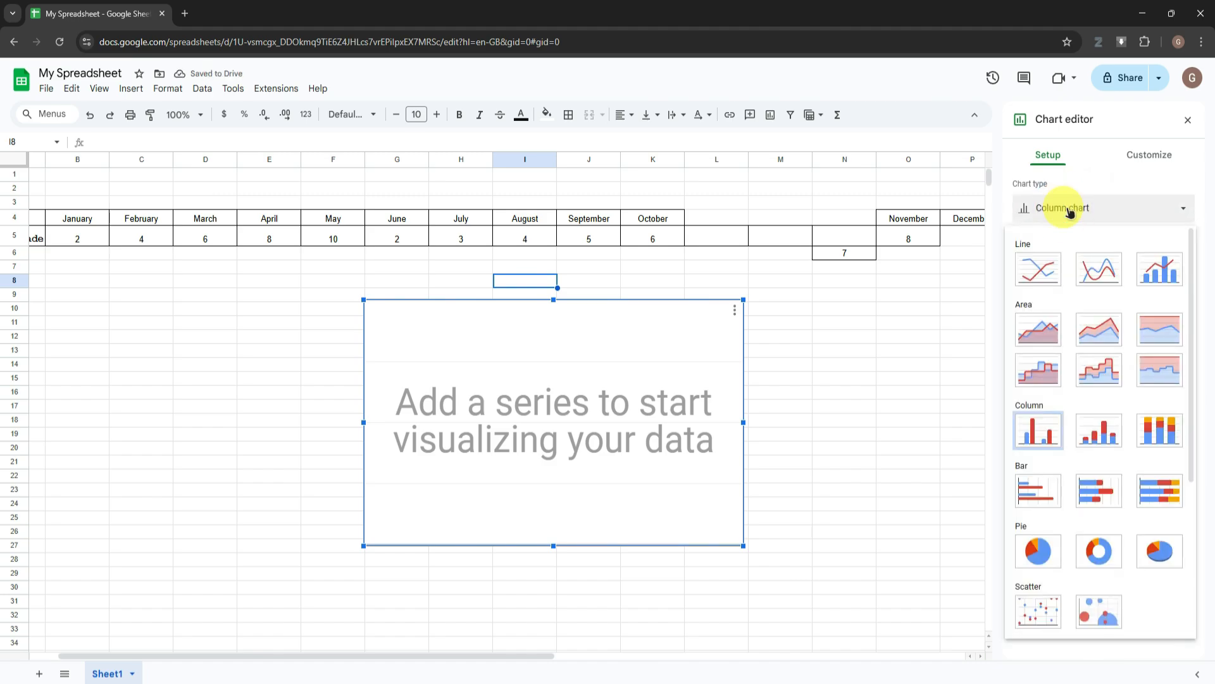
pyautogui.click(1041, 265)
# Examine the chart's data range selection, leave it without choosing a range, and view the chart customization settings.
pyautogui.click(1096, 266)
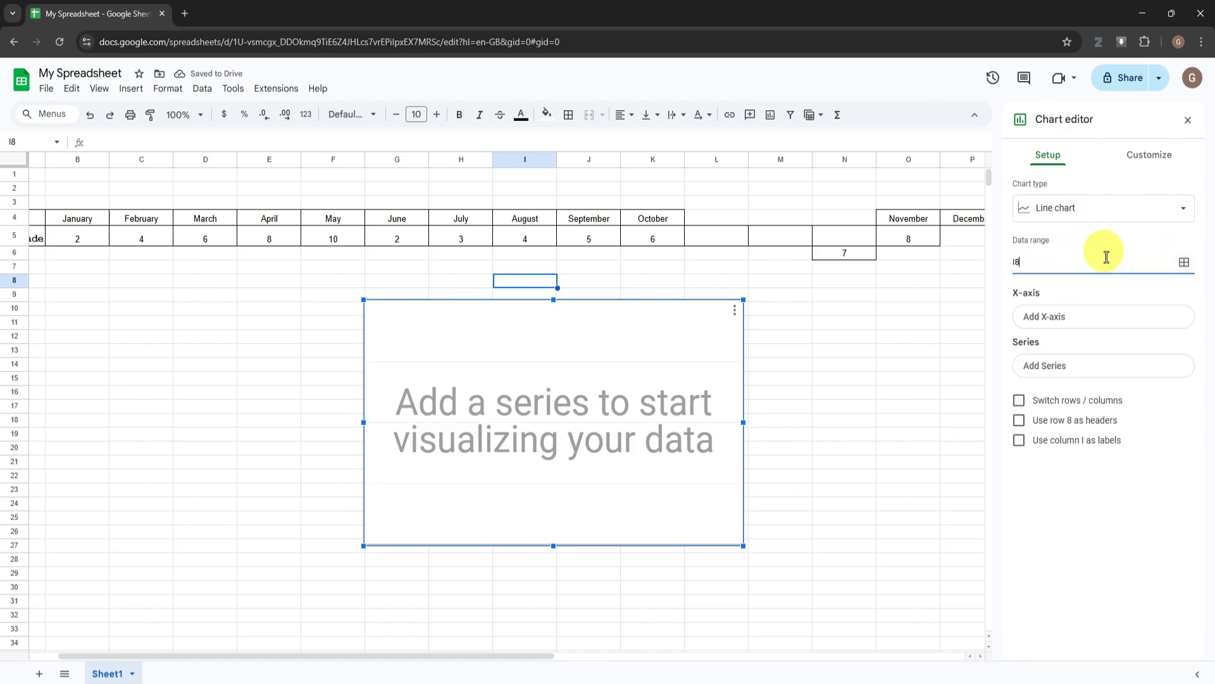
pyautogui.click(1184, 263)
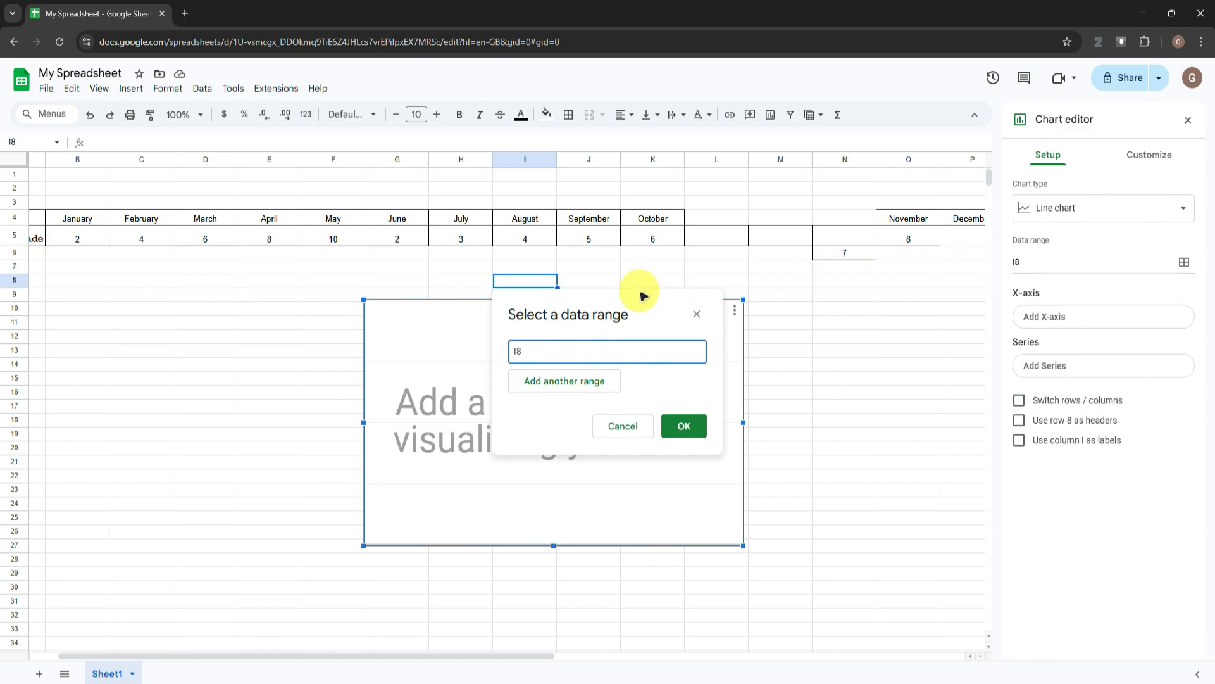
pyautogui.click(696, 313)
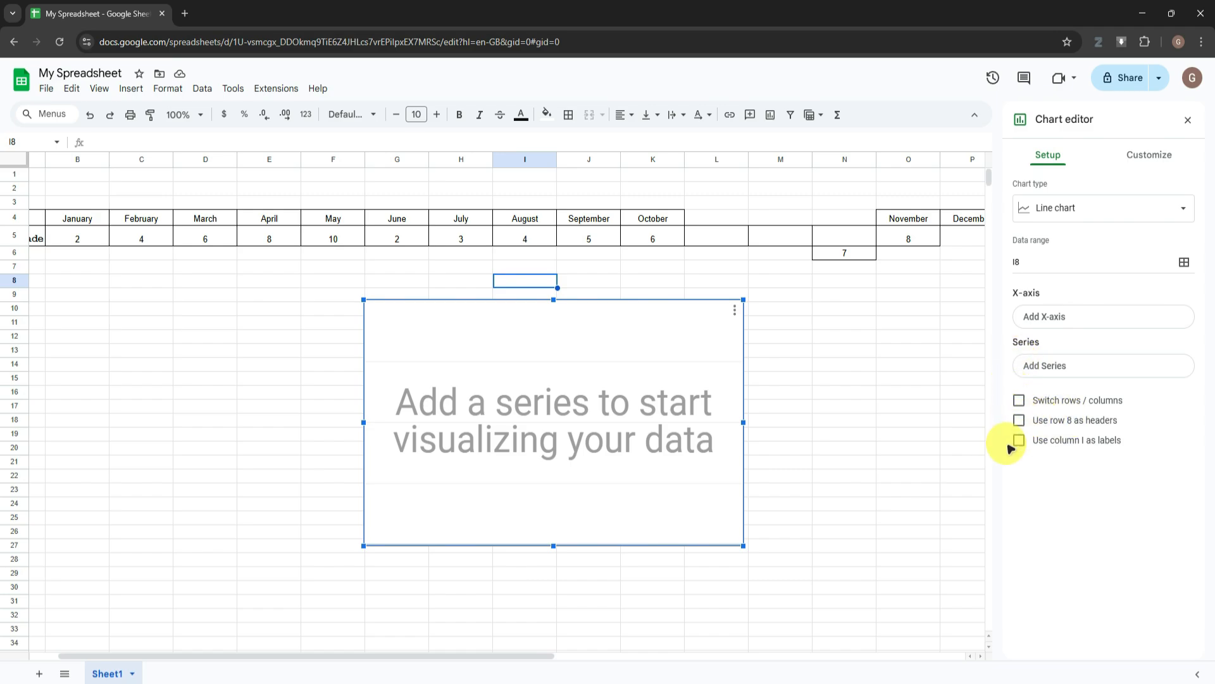
pyautogui.click(1149, 156)
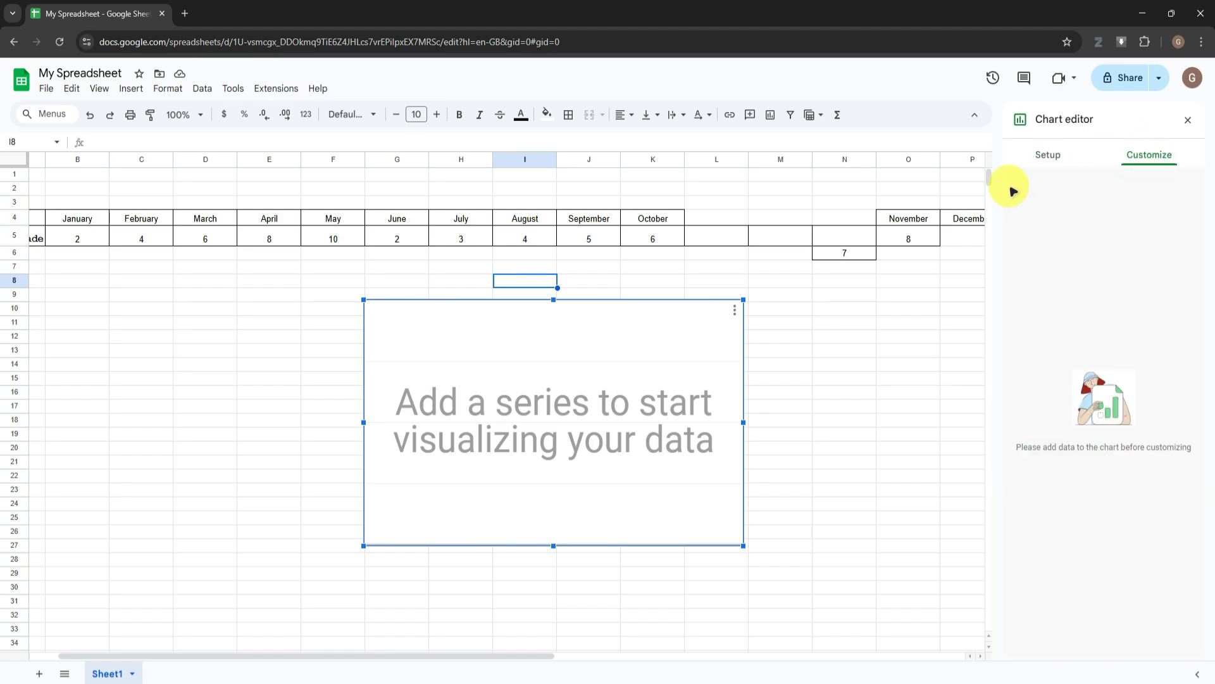
# Close the chart settings and delete the empty line chart below the videos table.
pyautogui.click(1186, 121)
pyautogui.press('Delete')
# Examine the items that can be inserted and the function list, including SUM, MAX, Array and Database, without inserting anything.
pyautogui.click(131, 88)
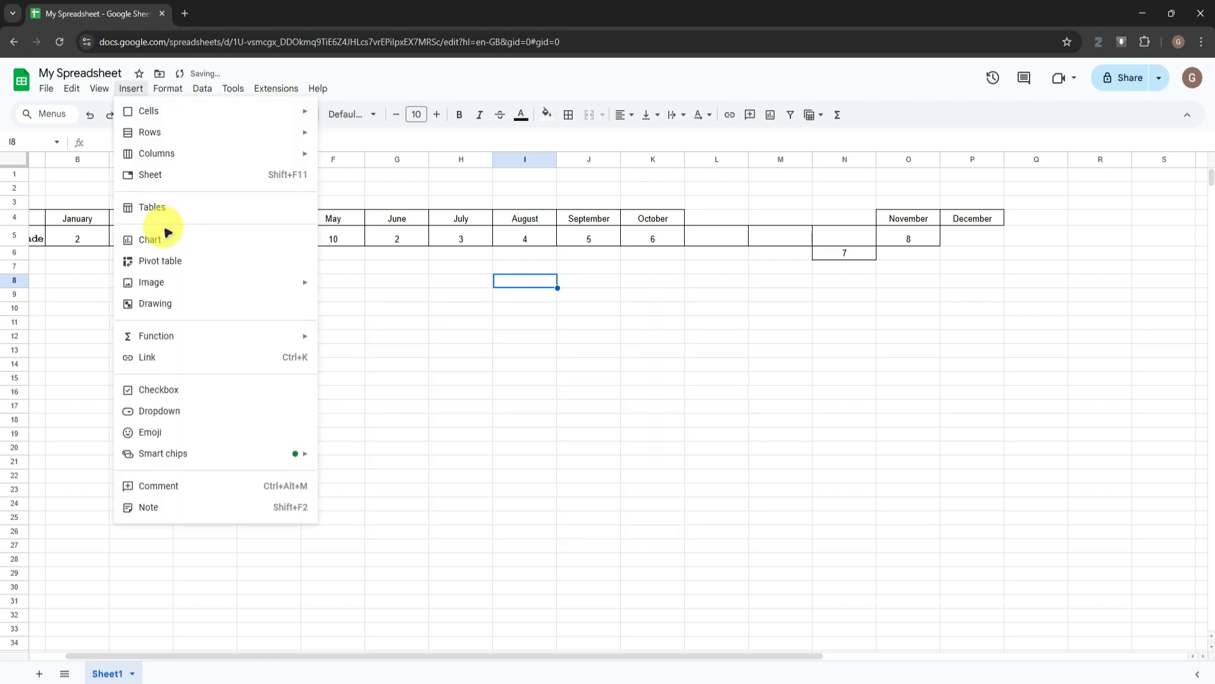
pyautogui.moveTo(201, 280)
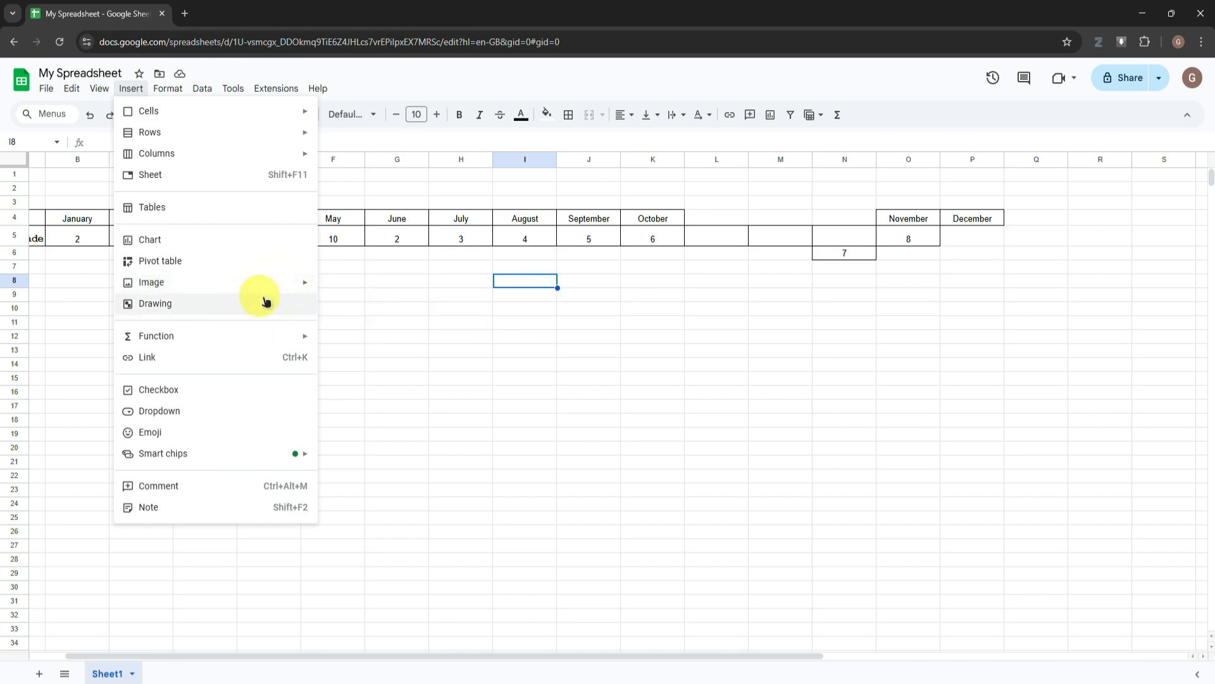
pyautogui.moveTo(306, 337)
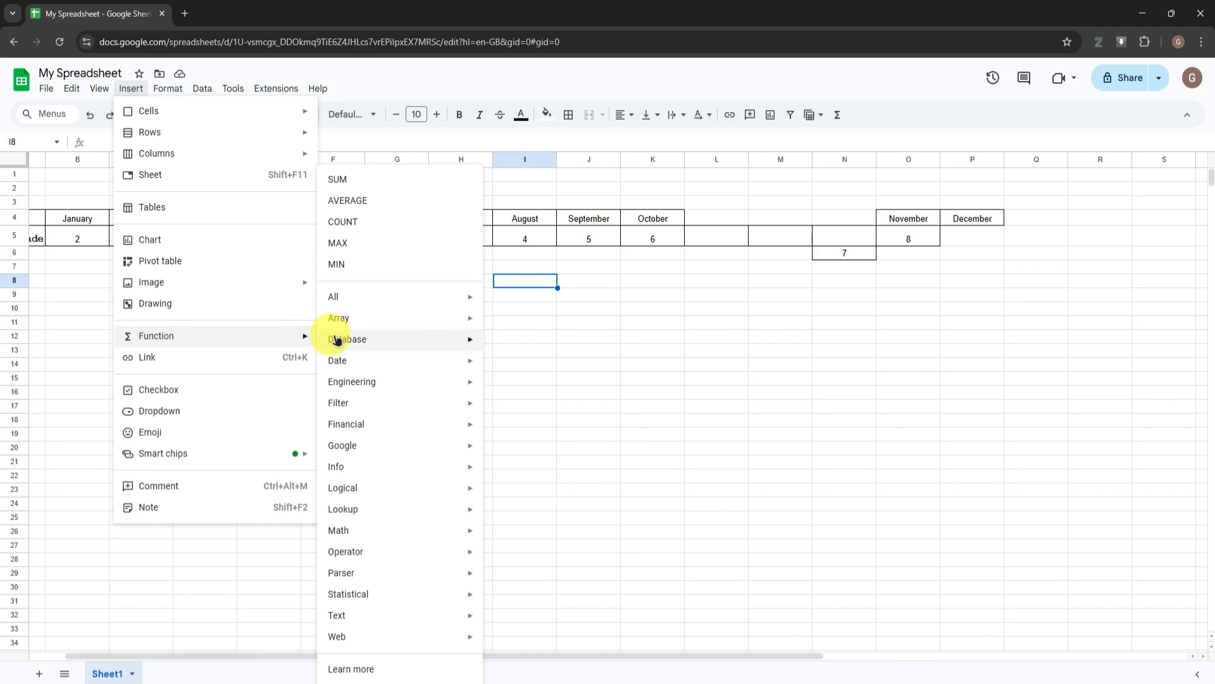
pyautogui.moveTo(382, 345)
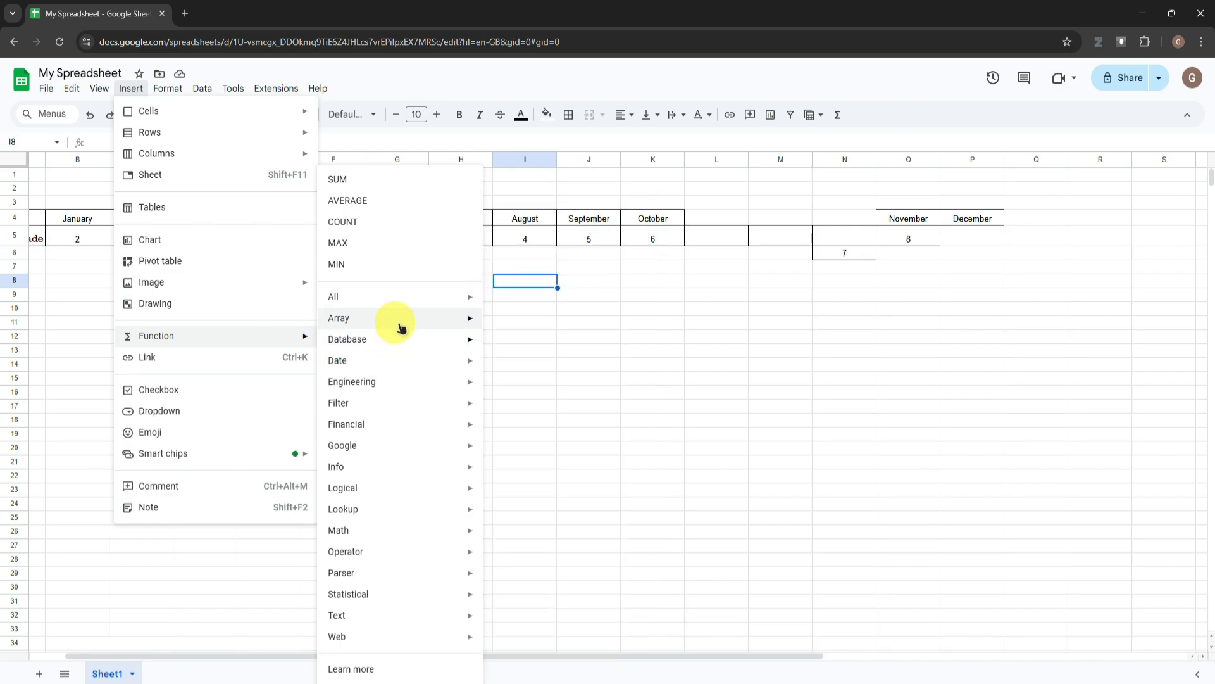
pyautogui.moveTo(393, 306)
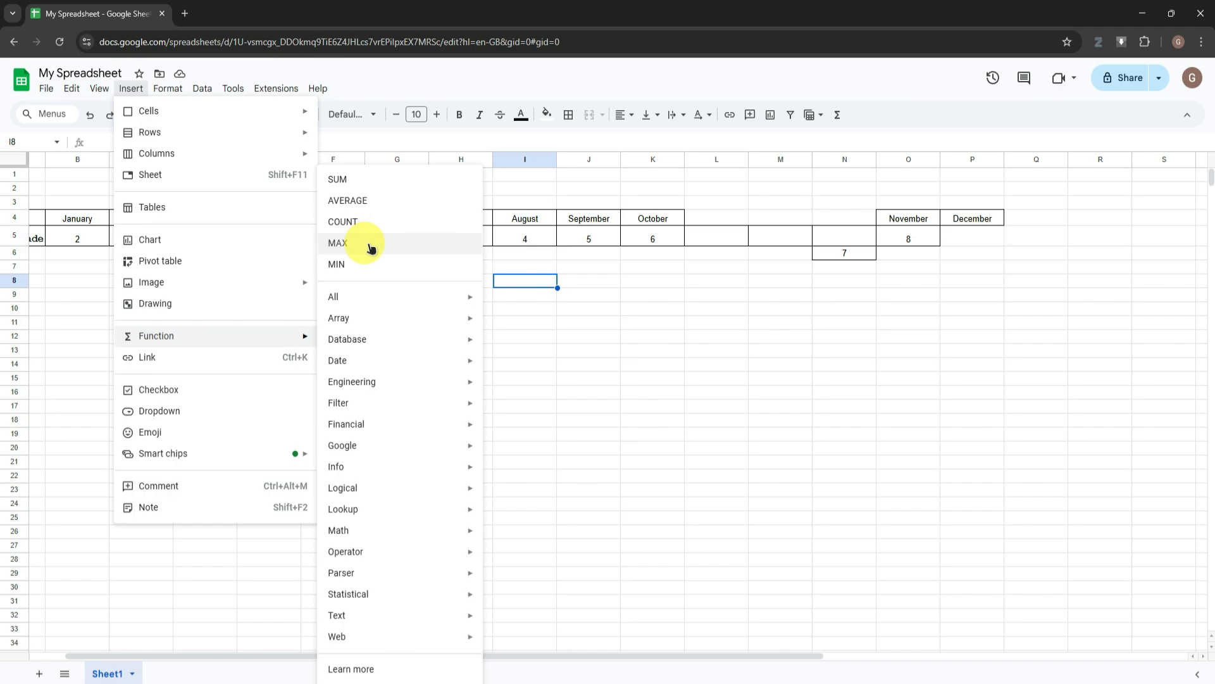
pyautogui.click(632, 336)
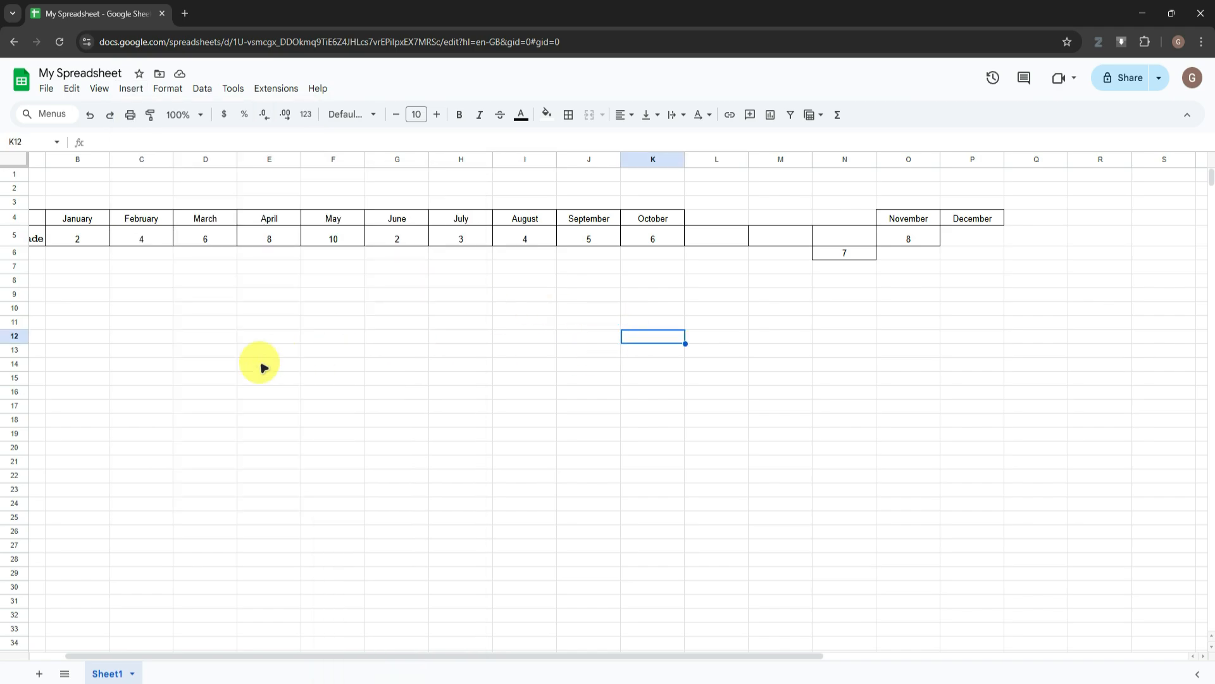
# Enter 1 in cell A15 and 2 in cell A16 below the videos table.
pyautogui.scroll(-1, 420, 414)
pyautogui.moveTo(195, 391); pyautogui.dragTo(437, 417)
pyautogui.scroll(1, 430, 415)
pyautogui.moveTo(139, 381); pyautogui.dragTo(43, 380)
pyautogui.click(42, 380)
pyautogui.write('1')
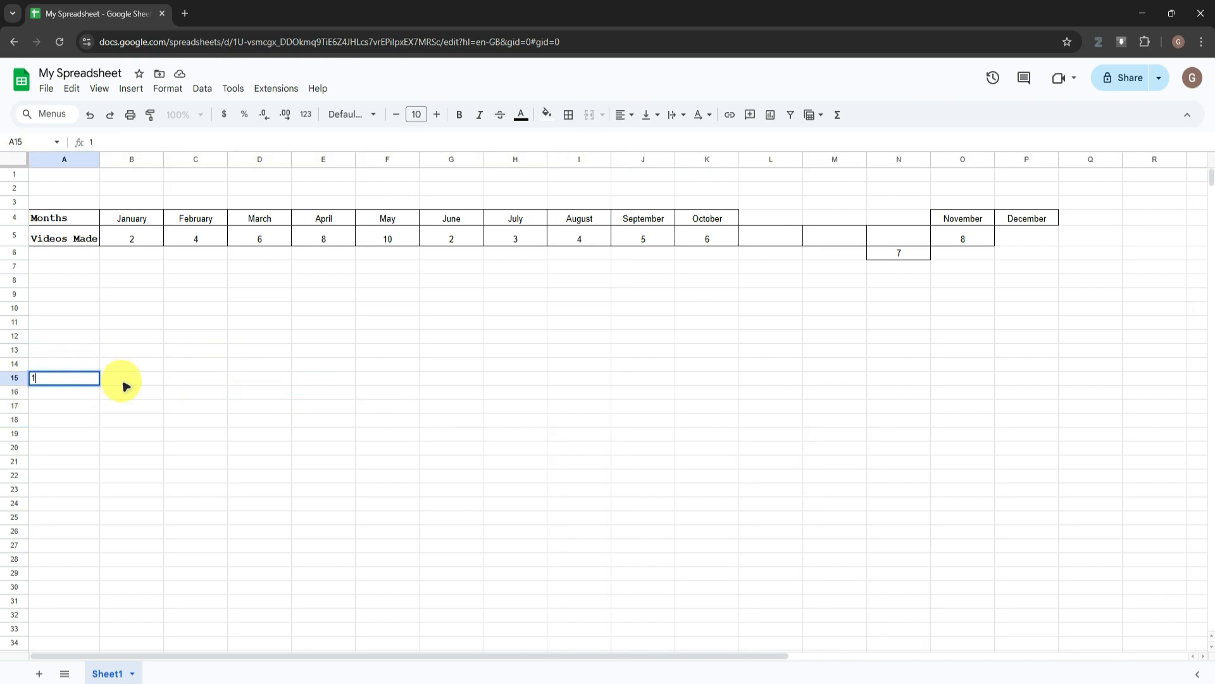
pyautogui.click(121, 378)
pyautogui.click(92, 383)
pyautogui.click(89, 391)
pyautogui.write('2')
pyautogui.click(94, 408)
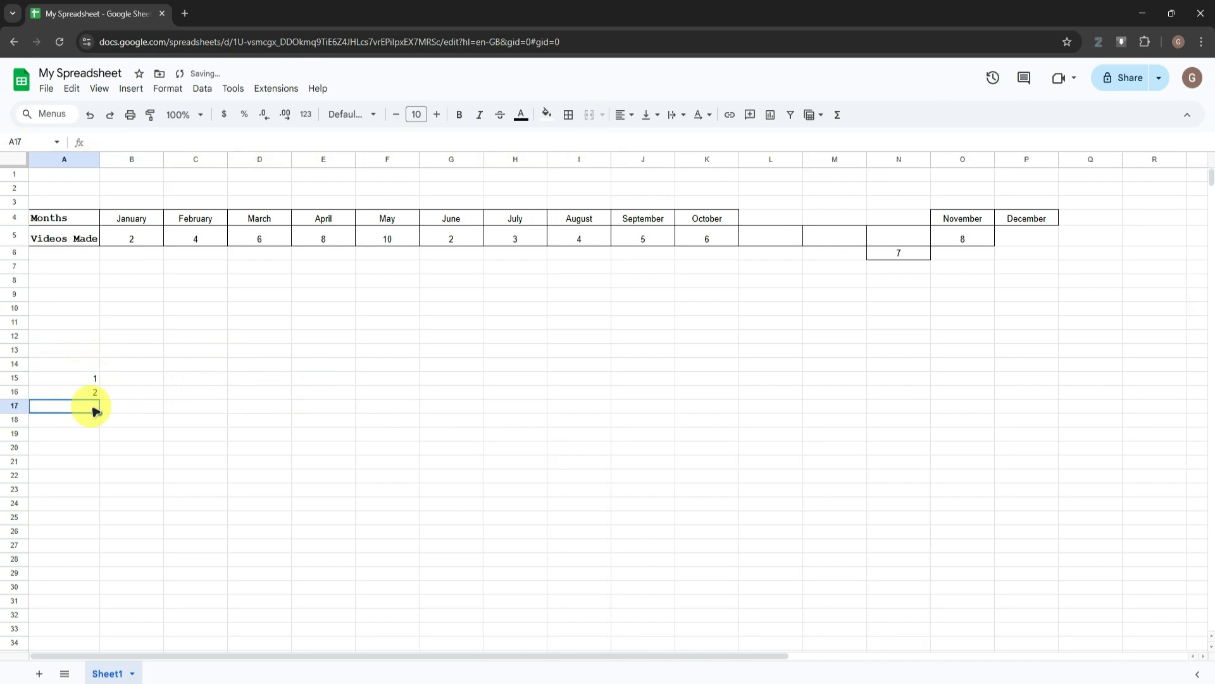
# Enter 3 in each cell from A17 to A23.
pyautogui.write('3')
pyautogui.click(88, 433)
pyautogui.click(82, 408)
pyautogui.click(86, 379)
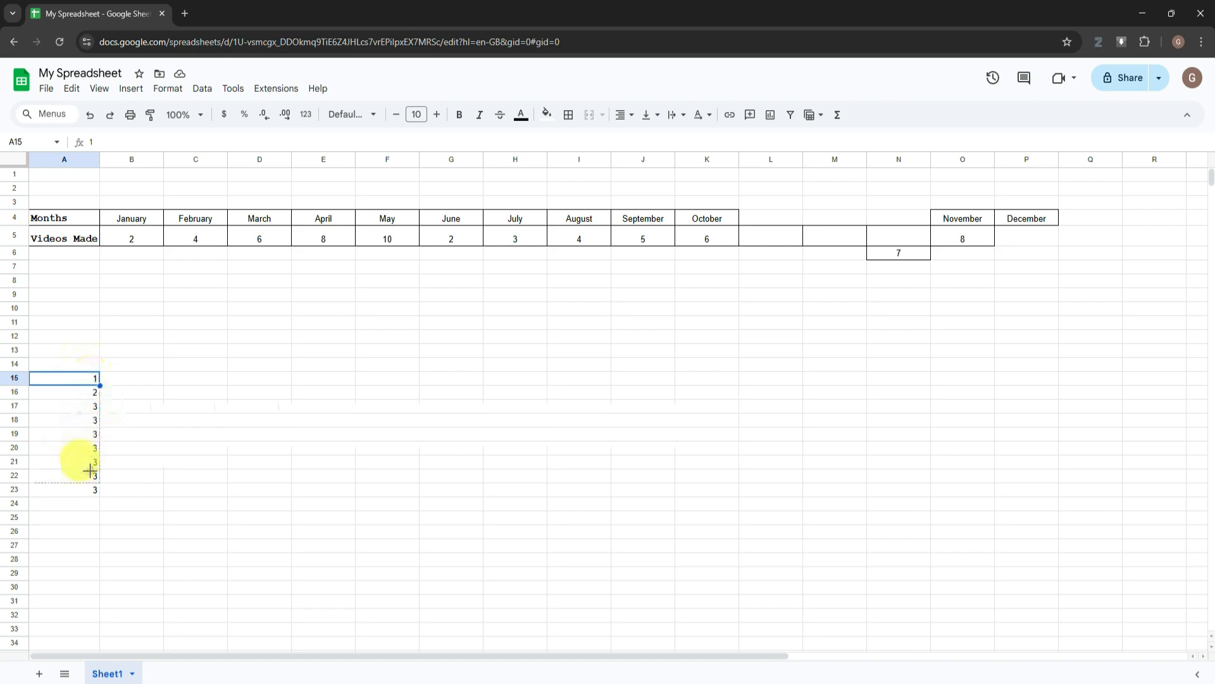
# Insert a SUM function for the range A15:A23 in cell A24.
pyautogui.moveTo(46, 377); pyautogui.dragTo(83, 487)
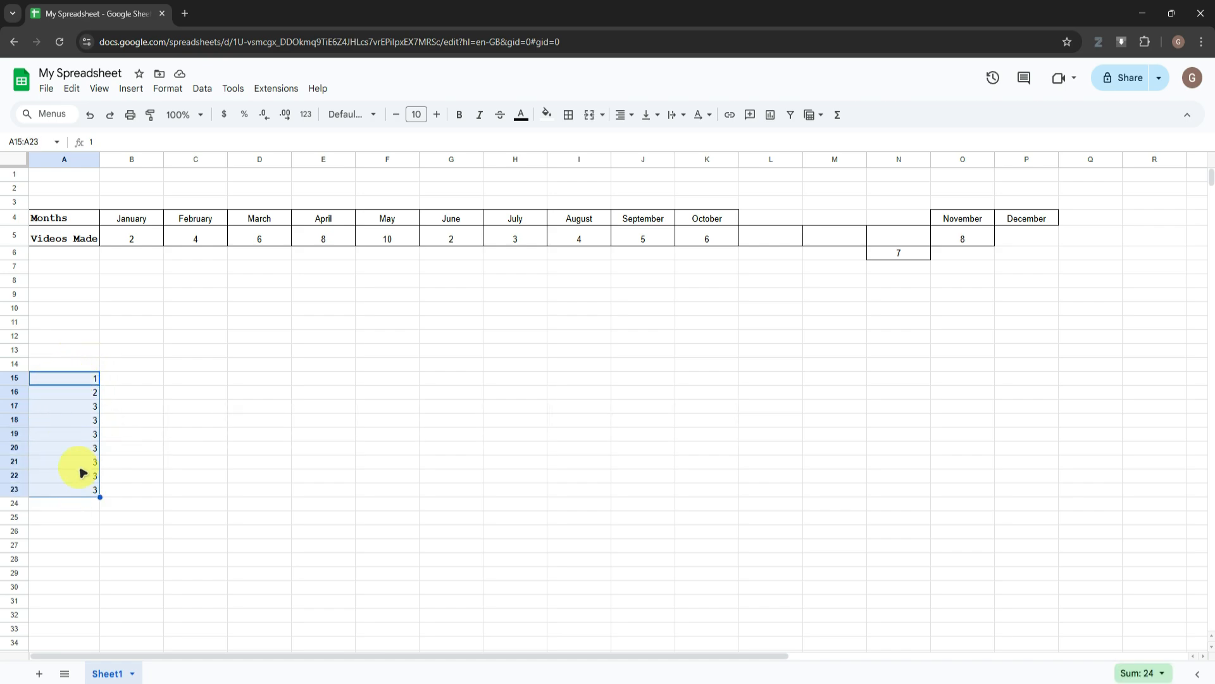
pyautogui.click(131, 88)
pyautogui.moveTo(211, 336)
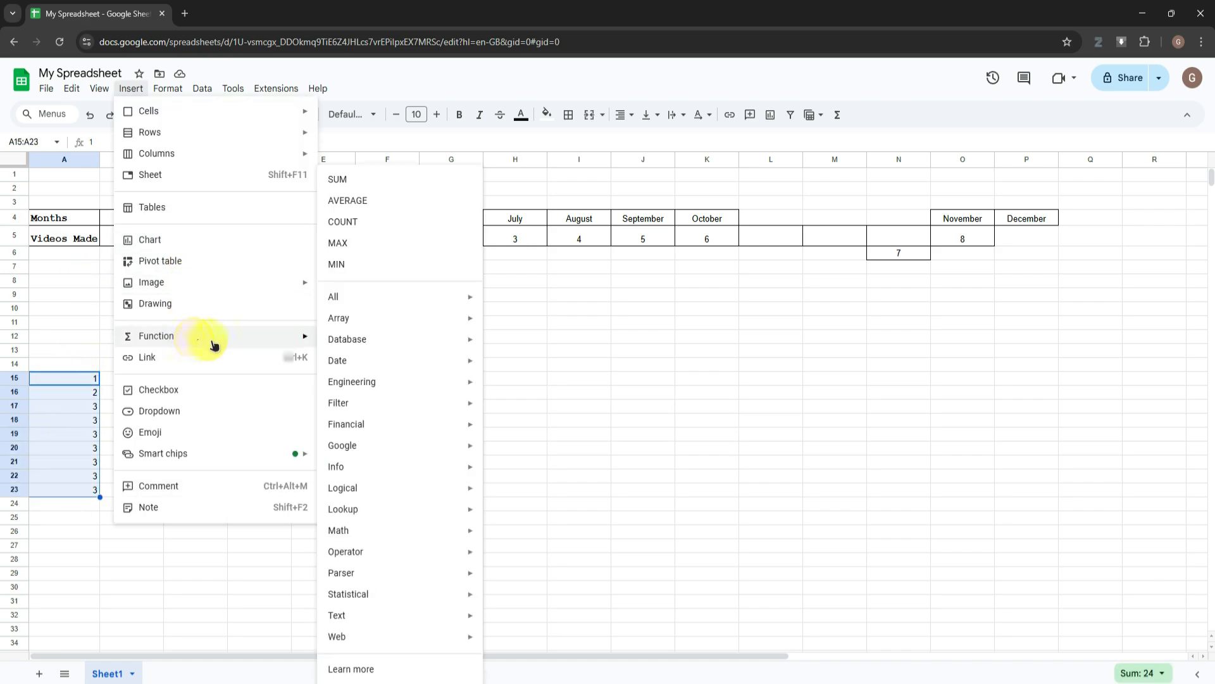
pyautogui.click(342, 179)
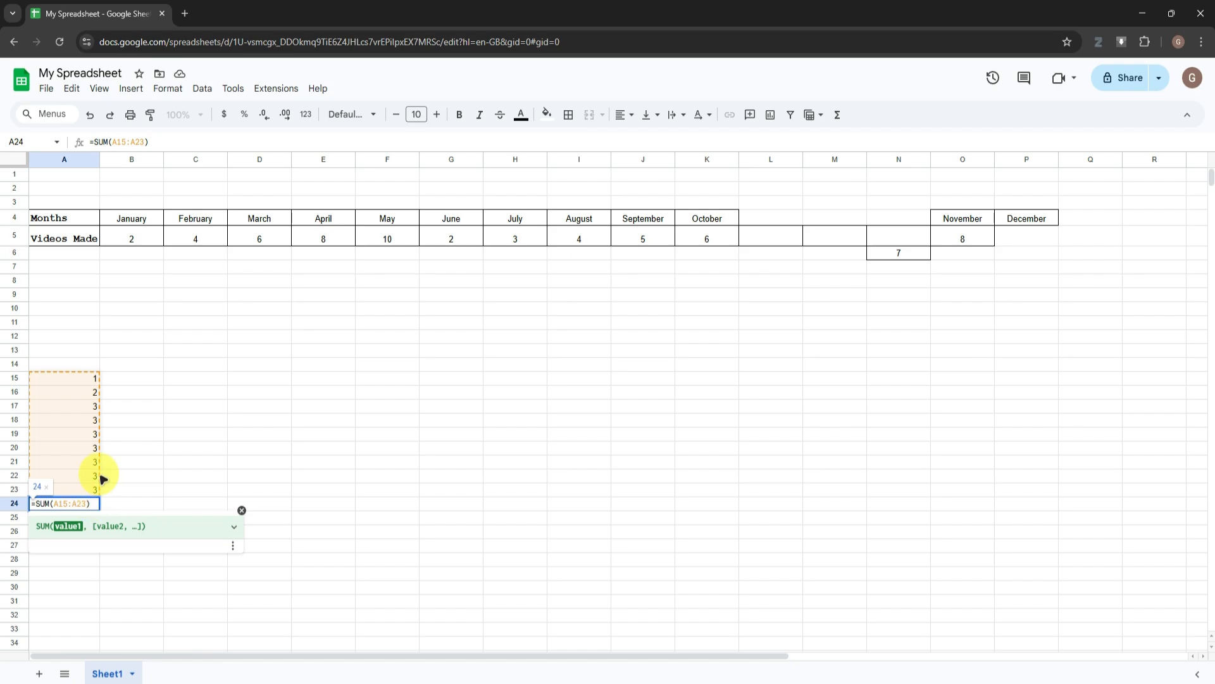
pyautogui.click(119, 508)
pyautogui.click(81, 382)
pyautogui.click(92, 506)
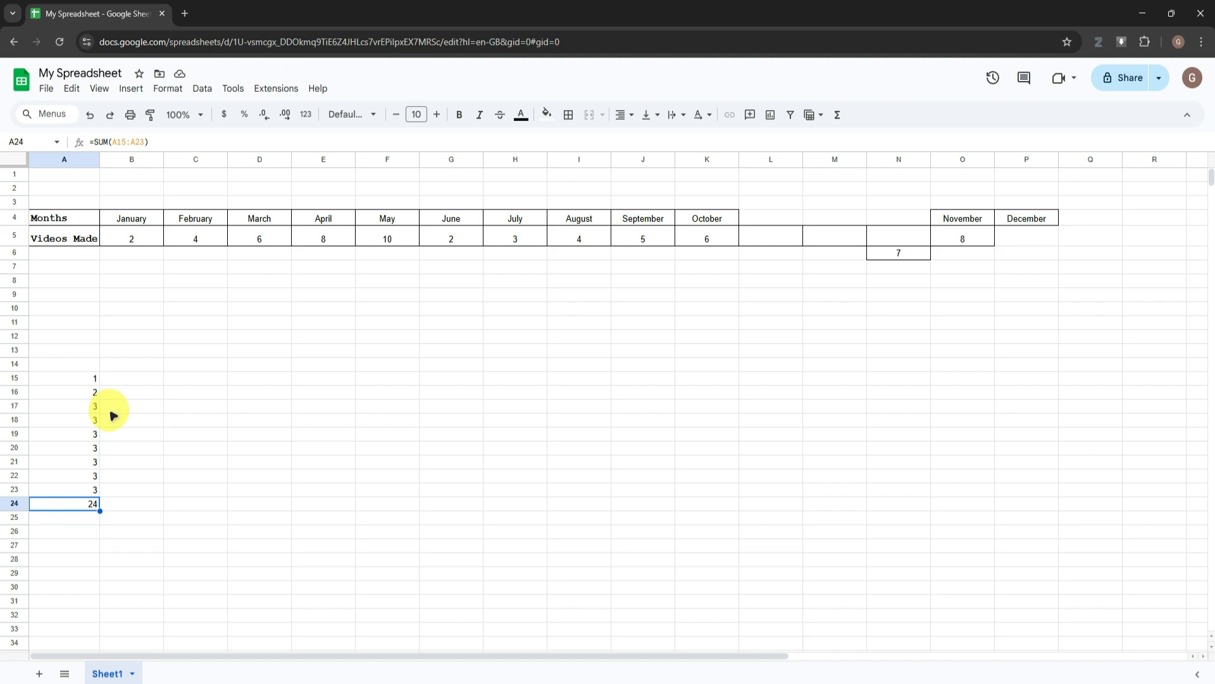
# Examine the Engineering, Array and Google function categories and the insertable smart chip types with A15:A23 selected.
pyautogui.moveTo(71, 380); pyautogui.dragTo(77, 493)
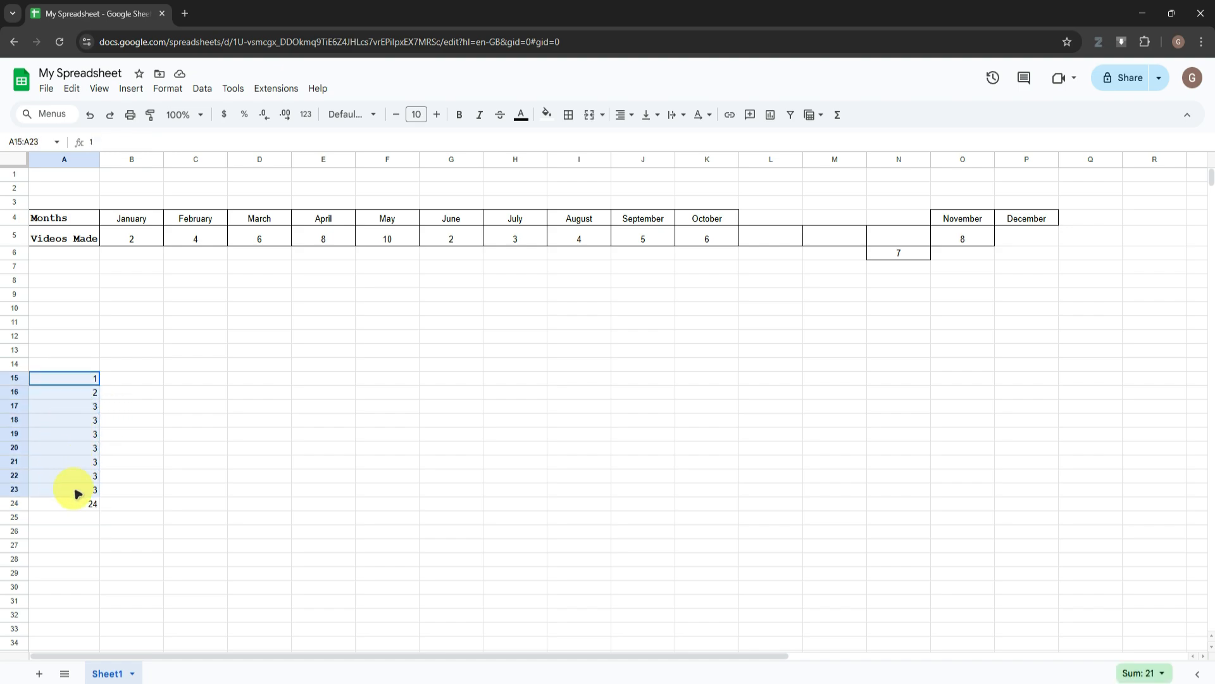
pyautogui.click(131, 89)
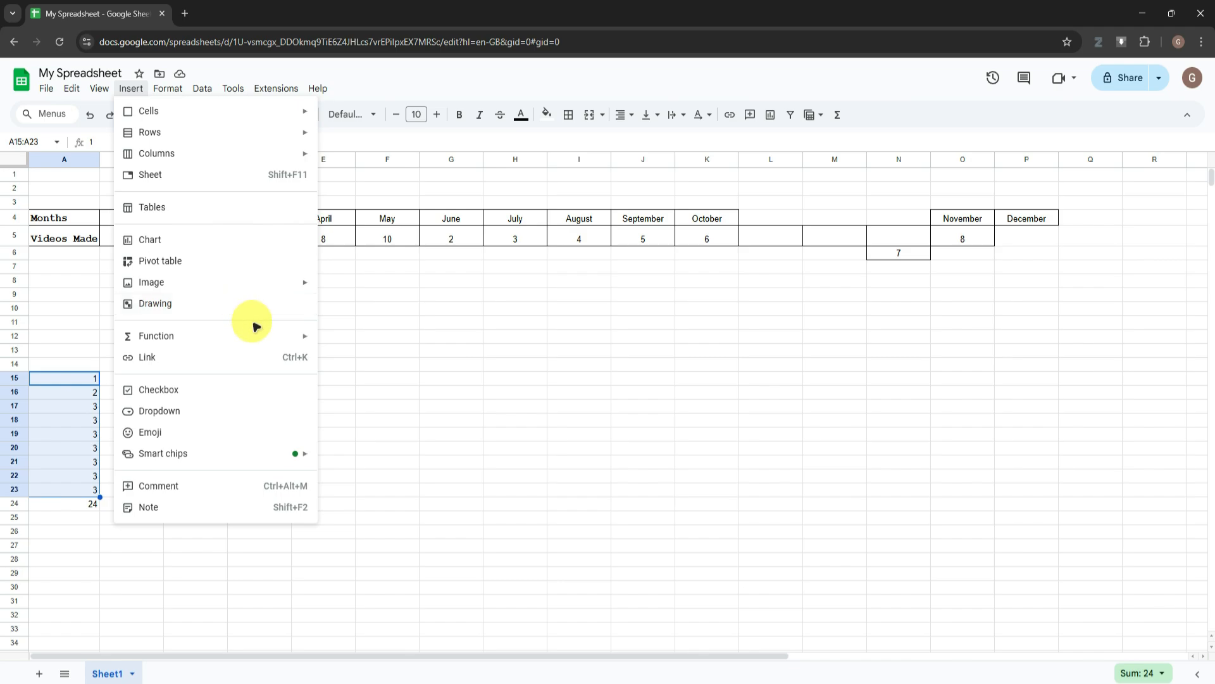
pyautogui.moveTo(260, 334)
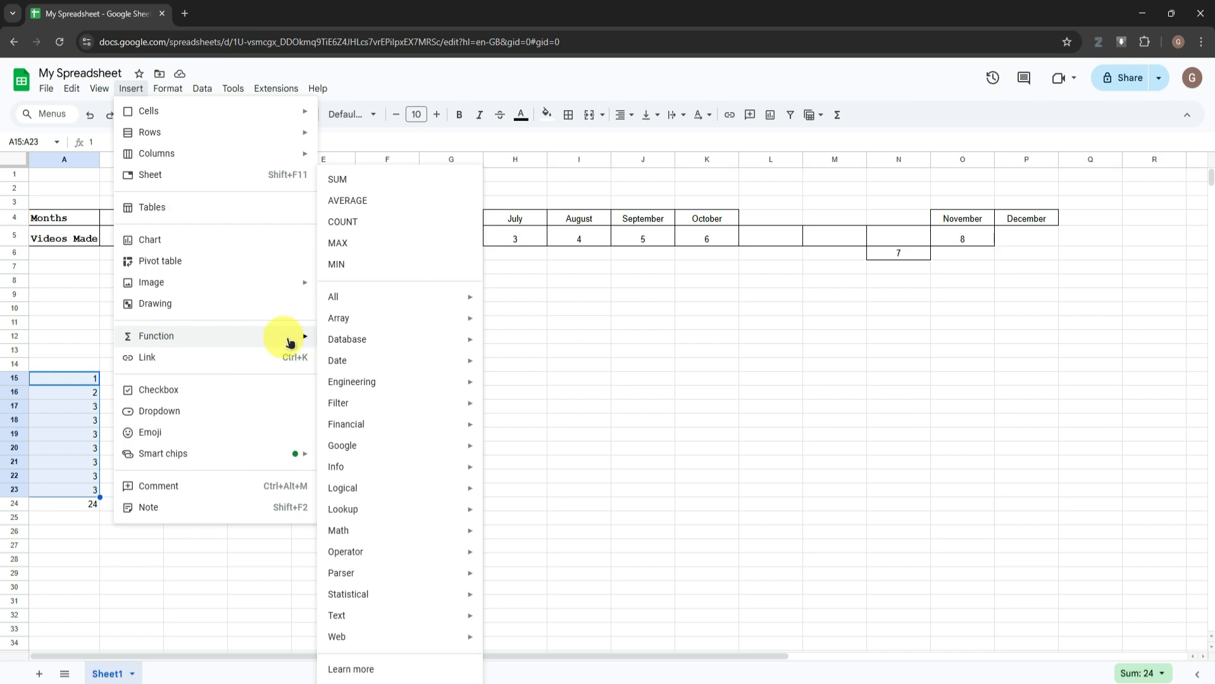
pyautogui.moveTo(384, 399)
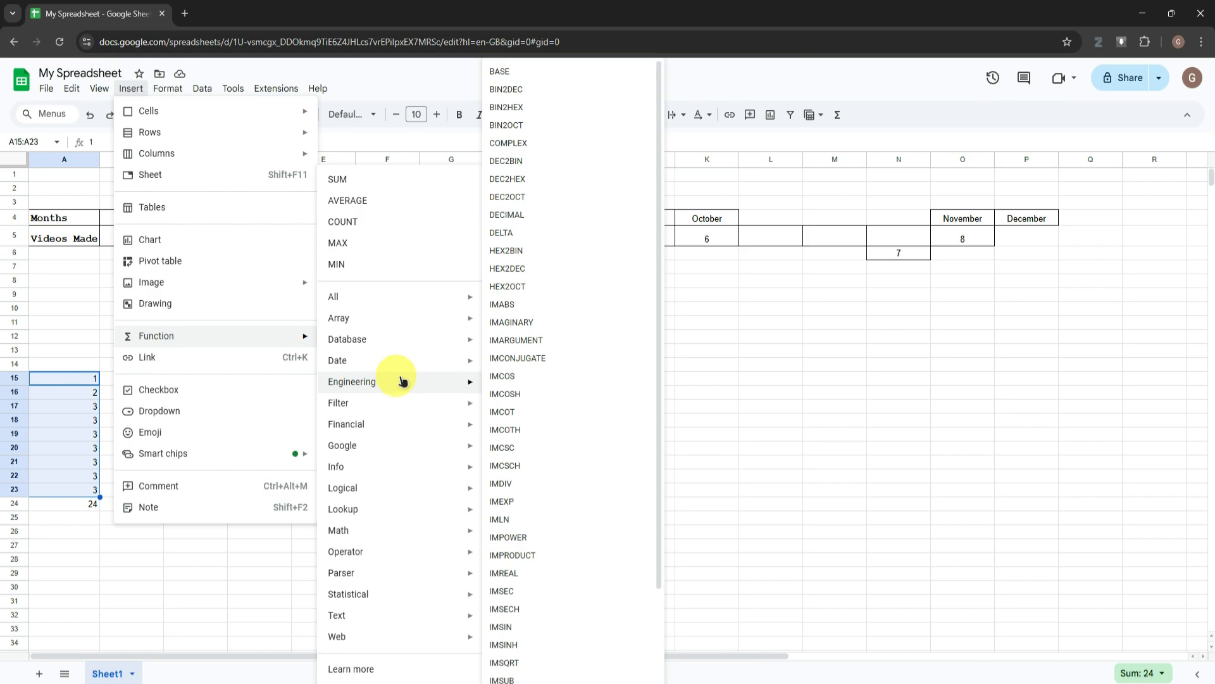
pyautogui.moveTo(398, 328)
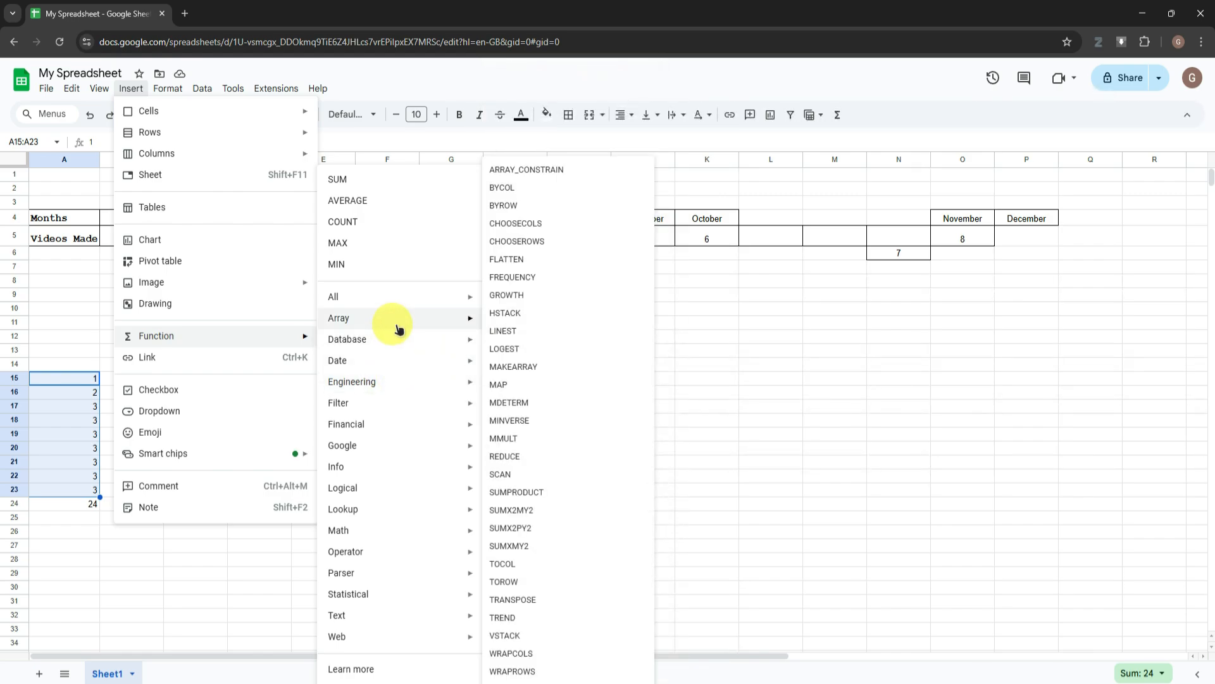
pyautogui.moveTo(401, 451)
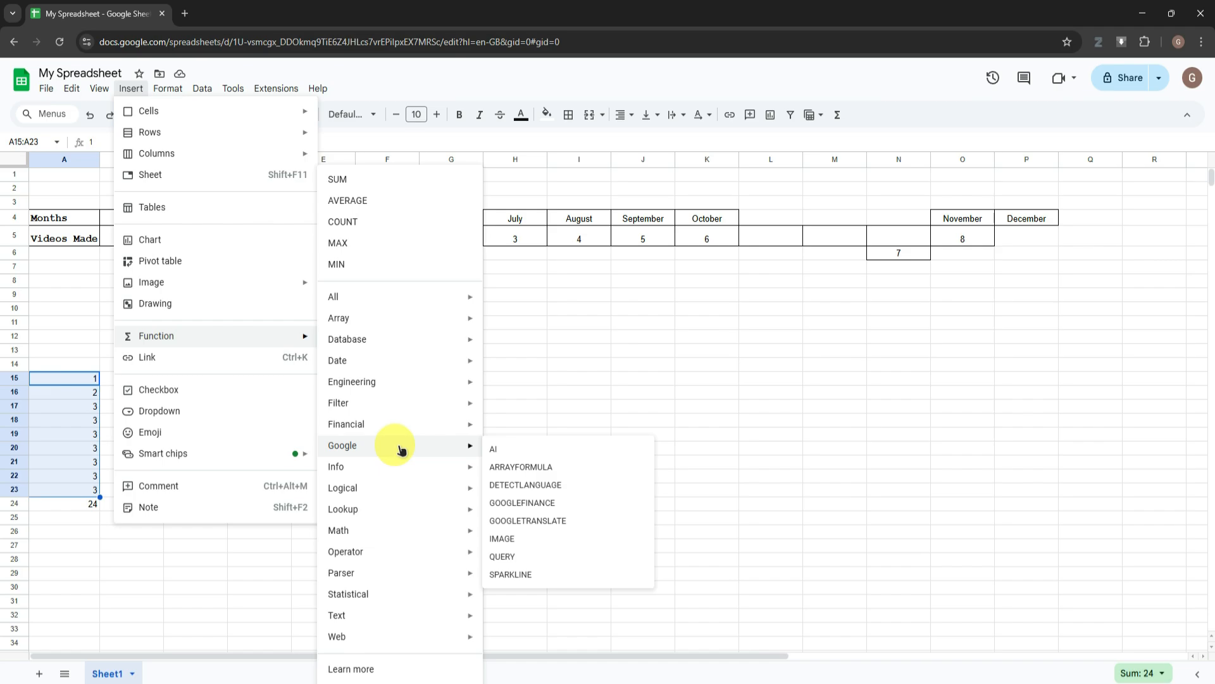
pyautogui.moveTo(412, 496)
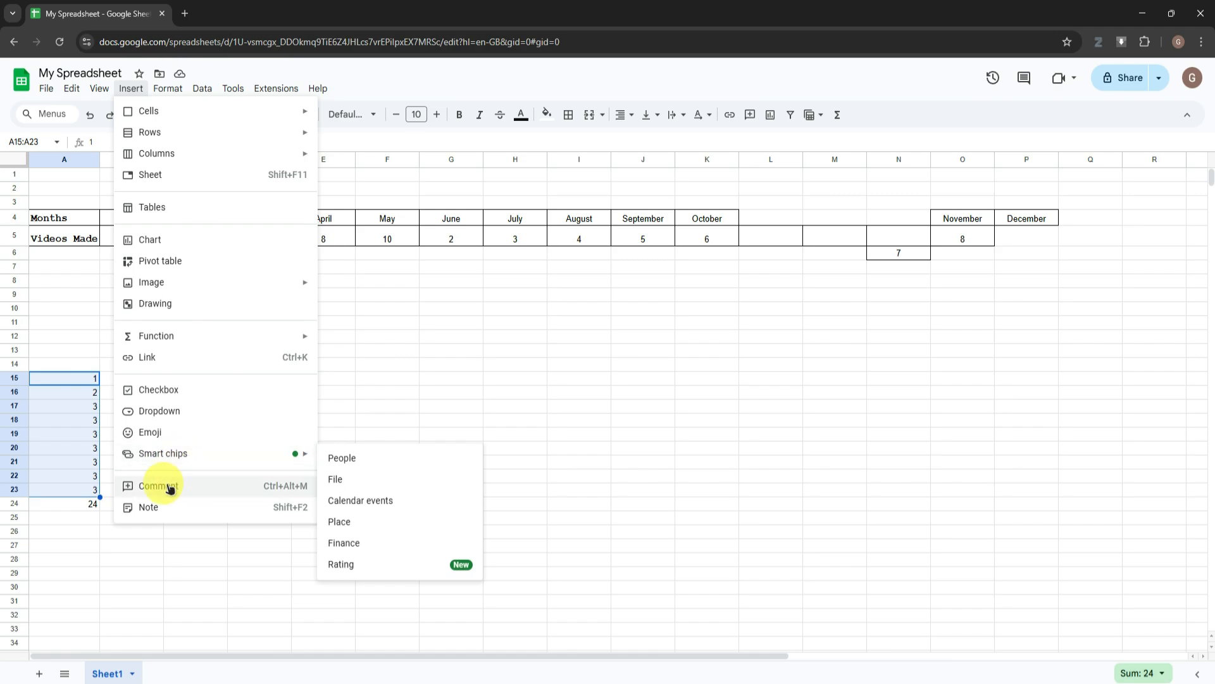
# Browse the available spreadsheet themes, from Standard to Ocean, without applying one.
pyautogui.click(168, 90)
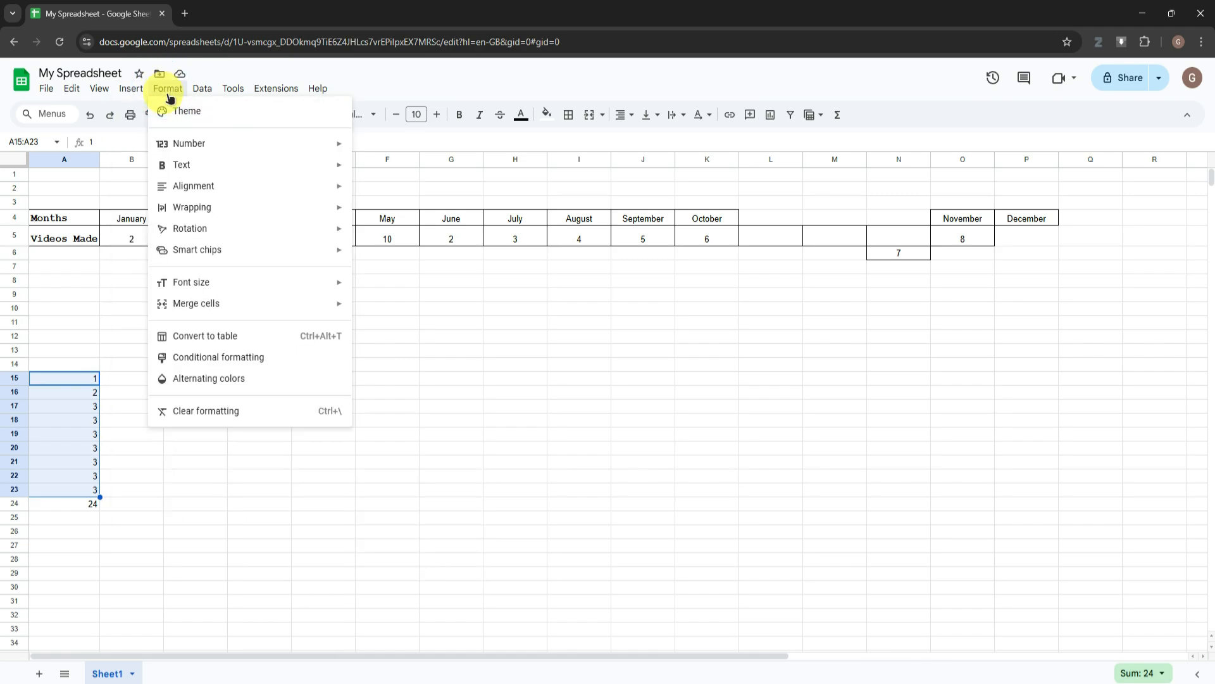
pyautogui.click(200, 120)
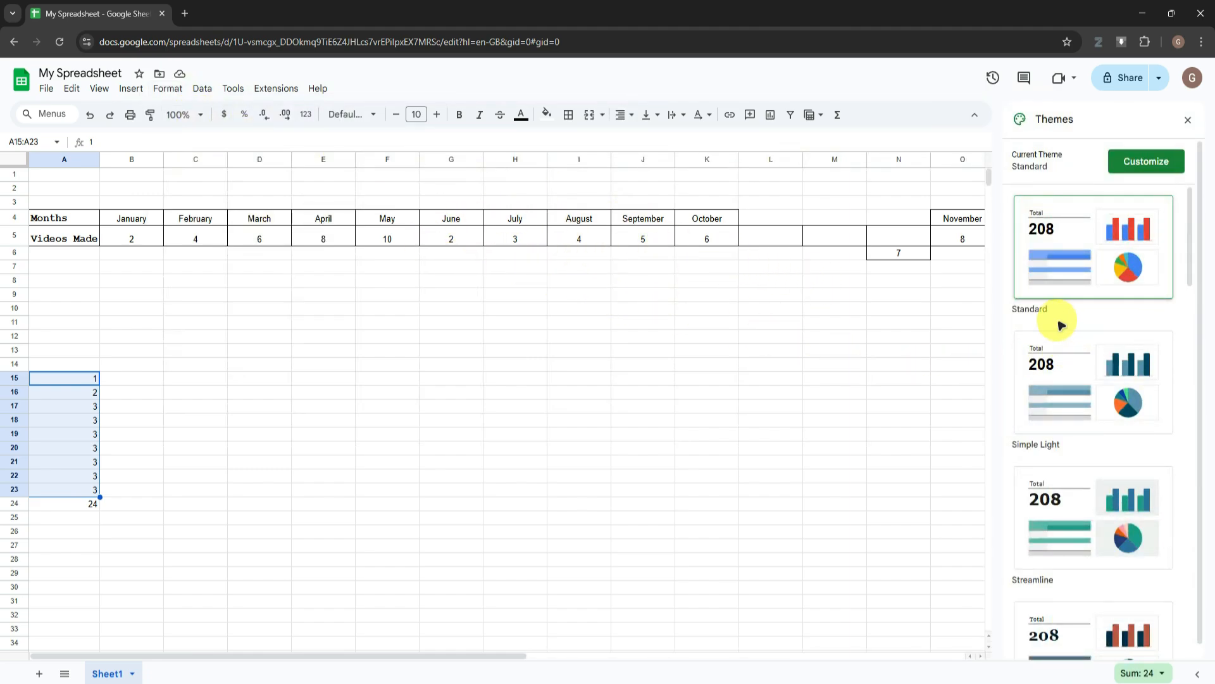
pyautogui.scroll(-8, 1038, 371)
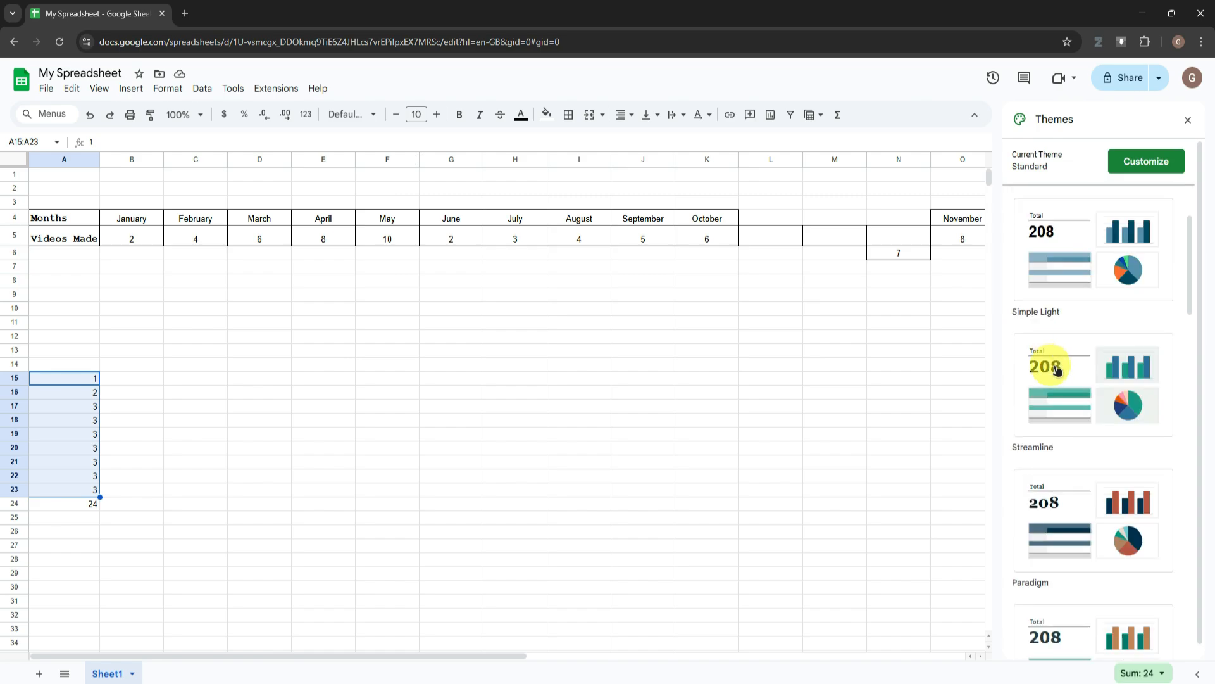
pyautogui.scroll(-3, 1020, 396)
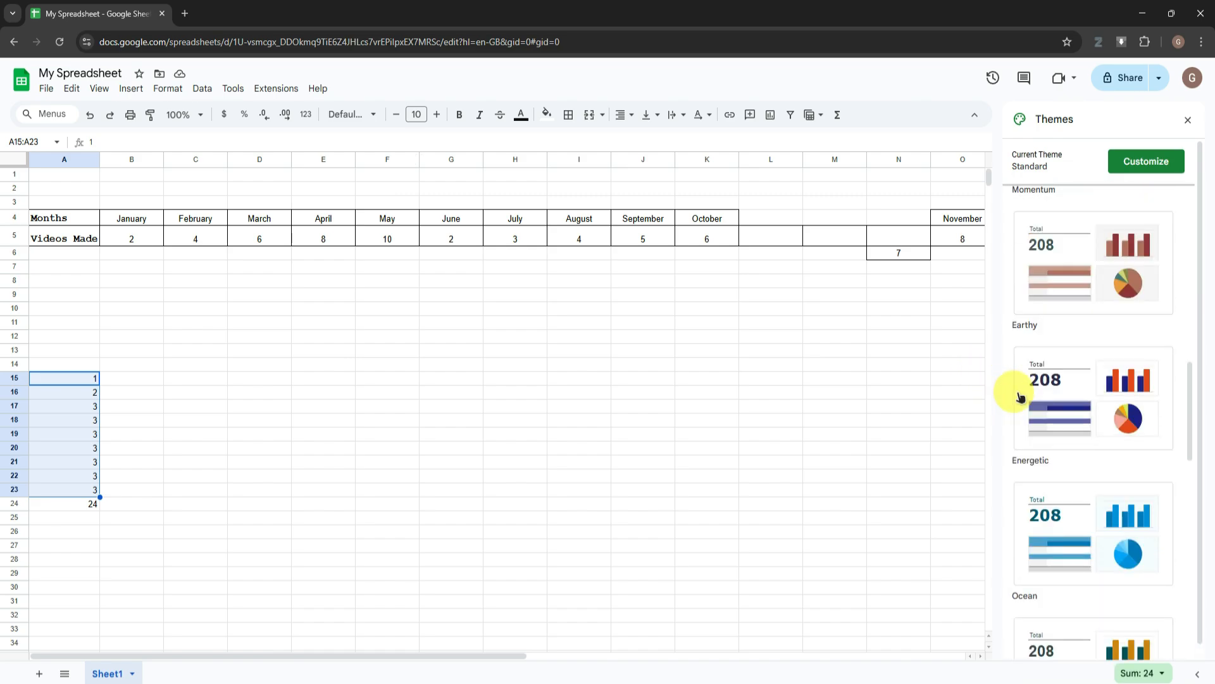
pyautogui.scroll(10, 1038, 409)
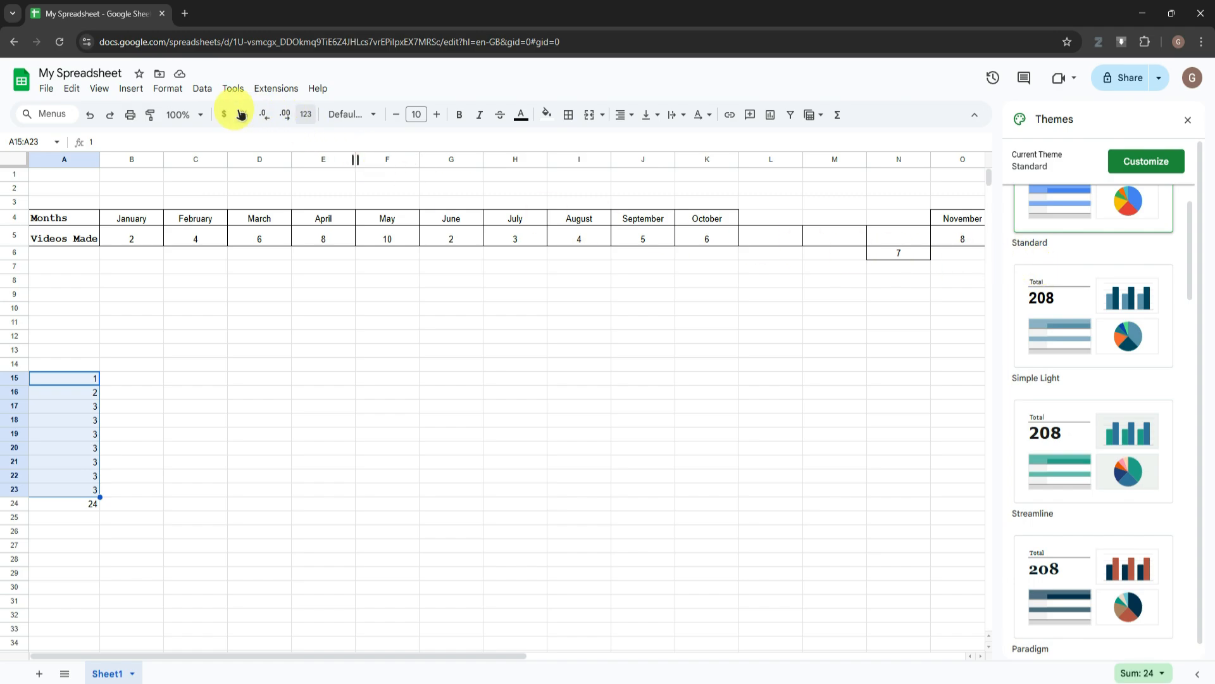
# Examine the number, text, alignment, wrapping and rotation formatting options for A15:A23, leaving the cells' formatting as is.
pyautogui.click(168, 88)
pyautogui.moveTo(202, 144)
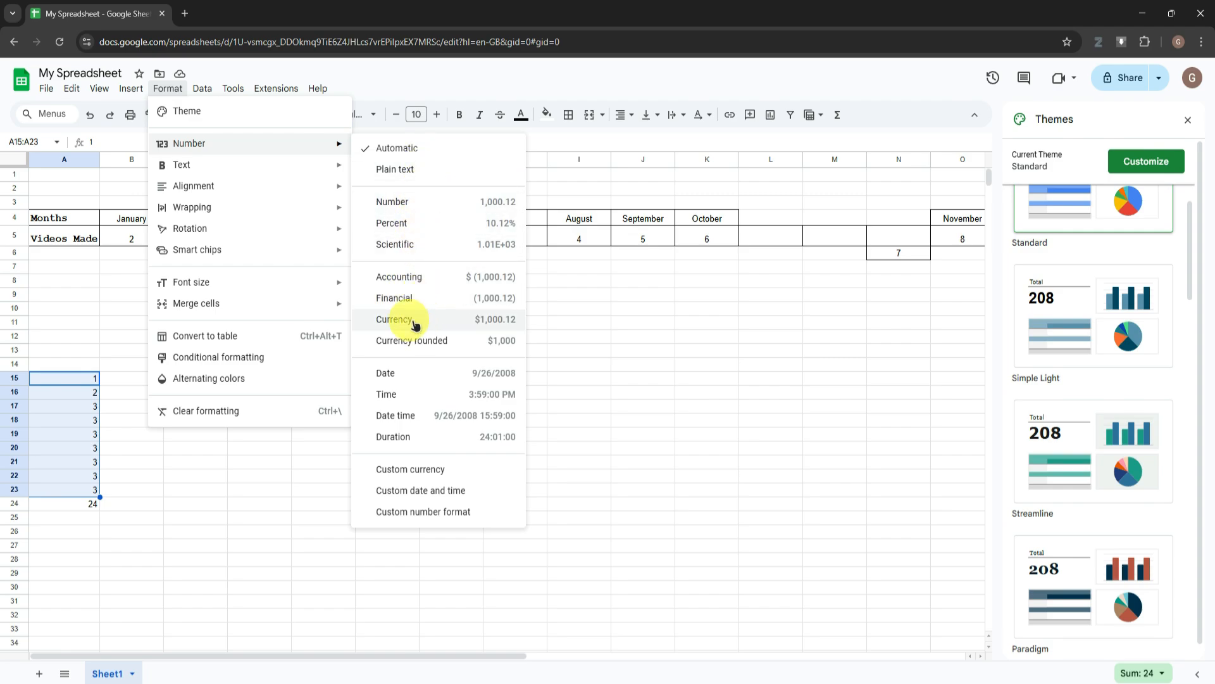
pyautogui.moveTo(273, 168)
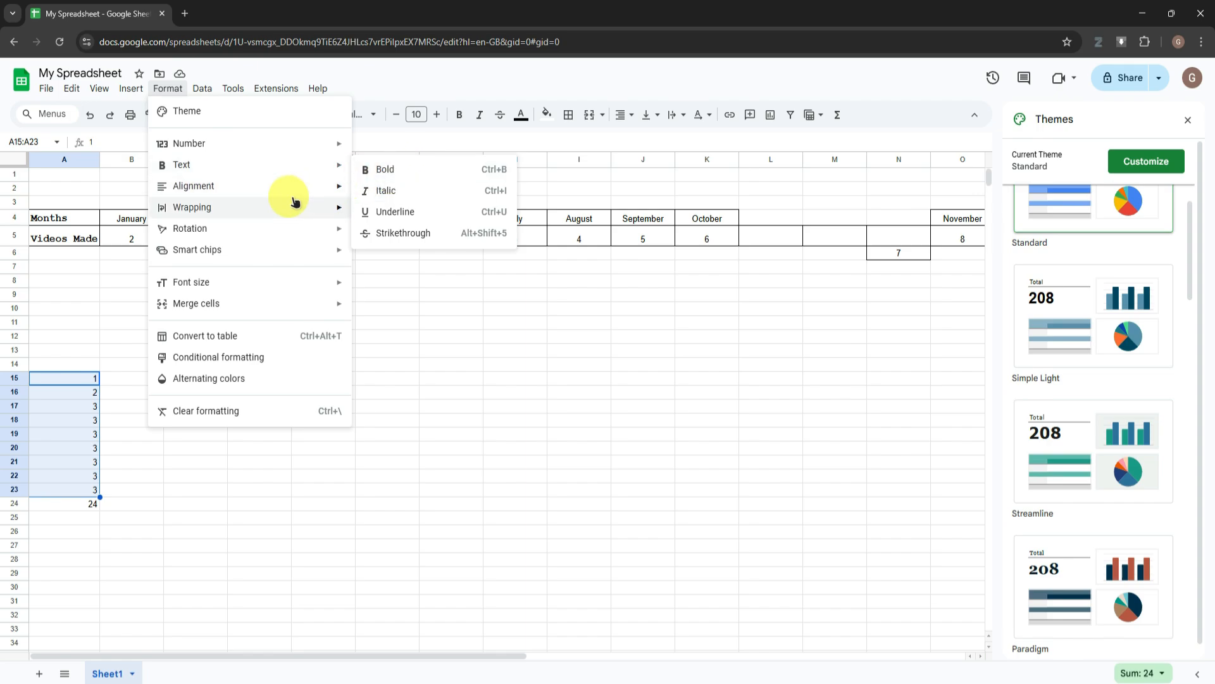
pyautogui.moveTo(295, 190)
pyautogui.moveTo(285, 216)
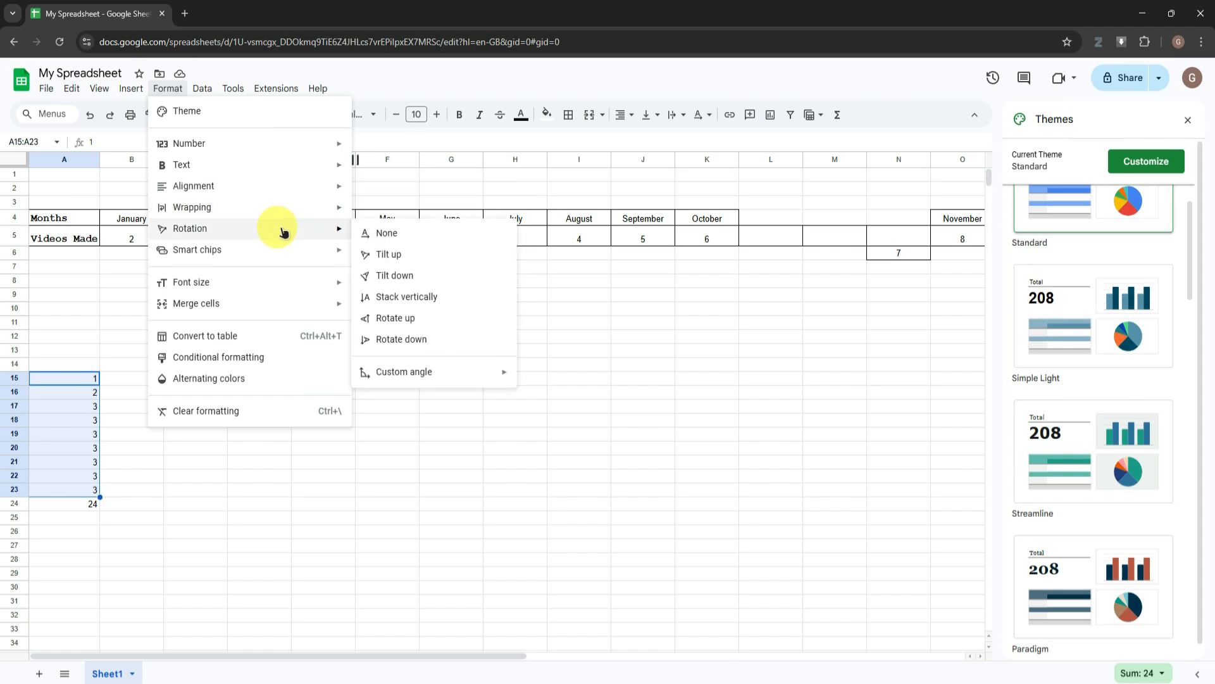
pyautogui.moveTo(299, 290)
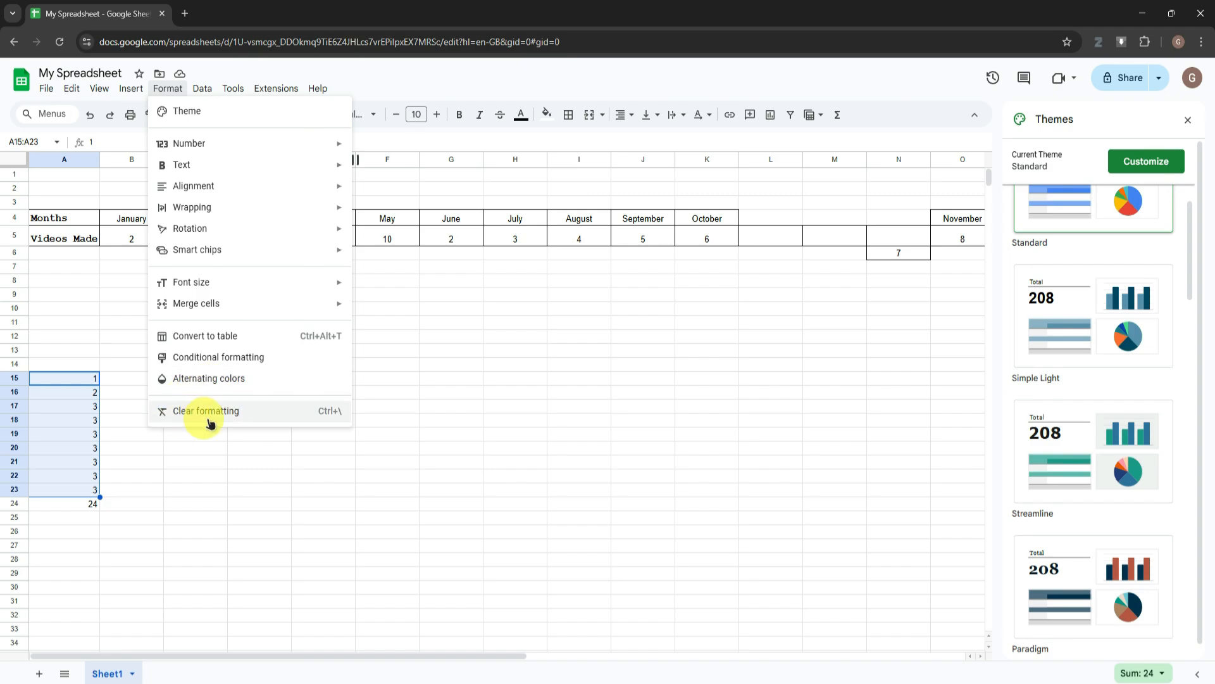
pyautogui.click(410, 352)
# Examine the data options for sorting, filtering, grouping, column stats, cleanup and splitting text without applying any.
pyautogui.click(202, 88)
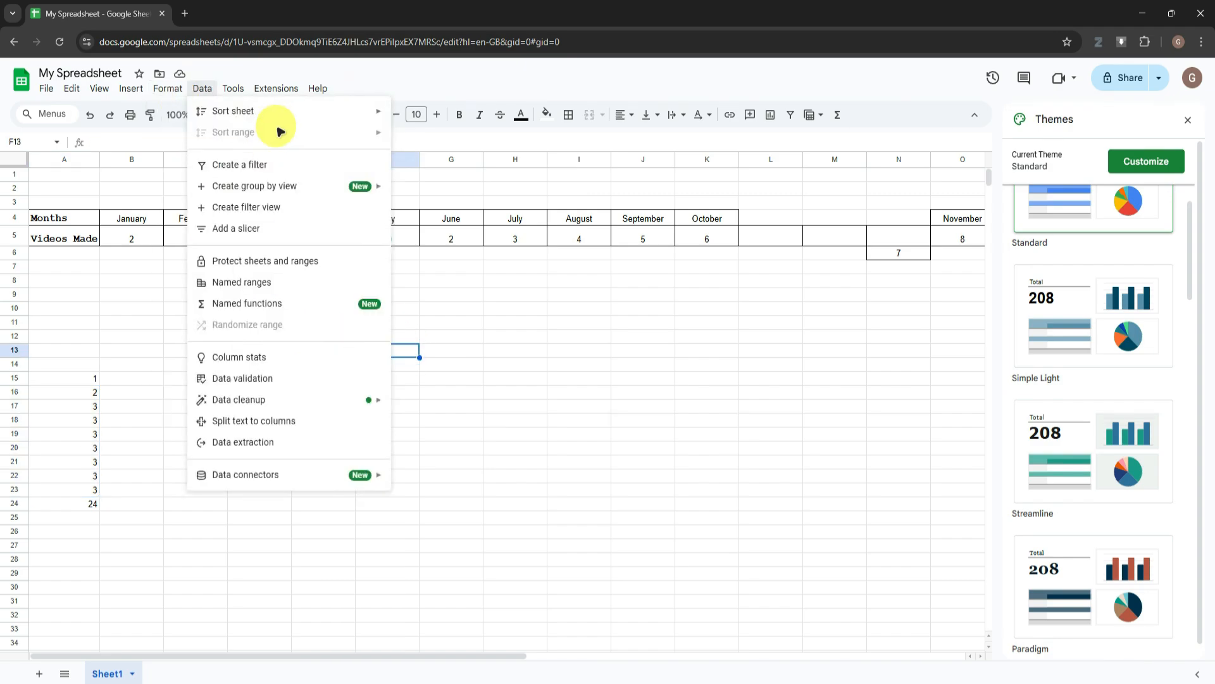
pyautogui.moveTo(291, 111)
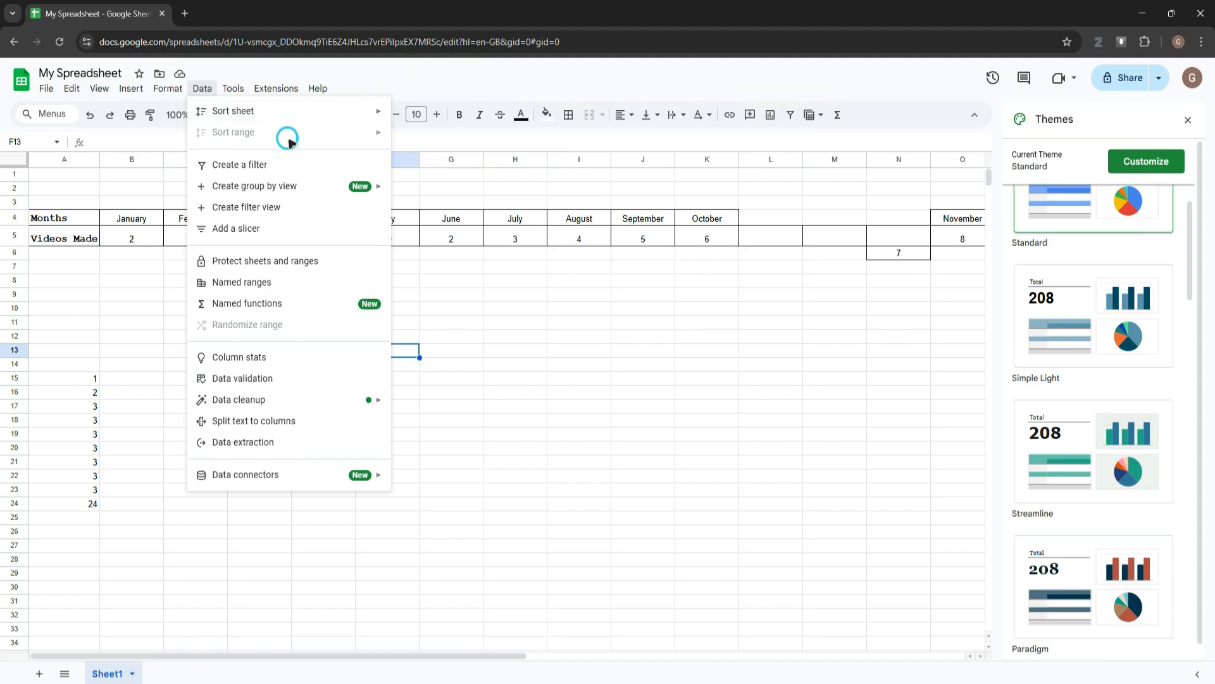
pyautogui.click(300, 188)
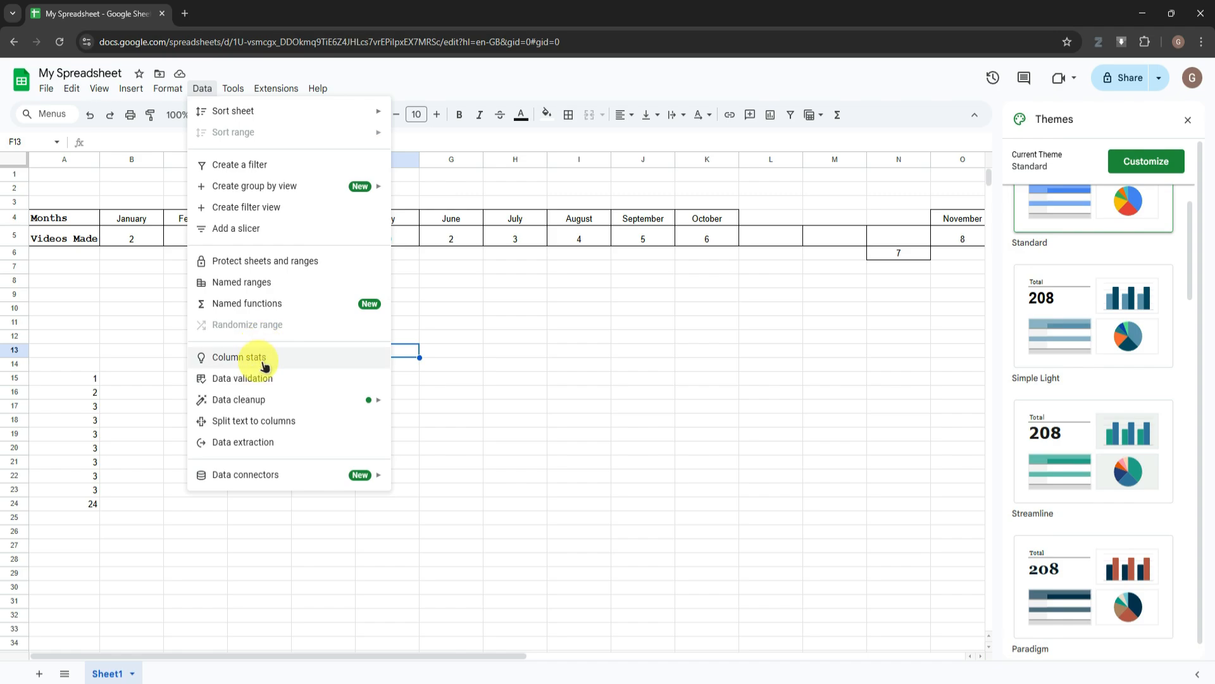
pyautogui.moveTo(273, 409)
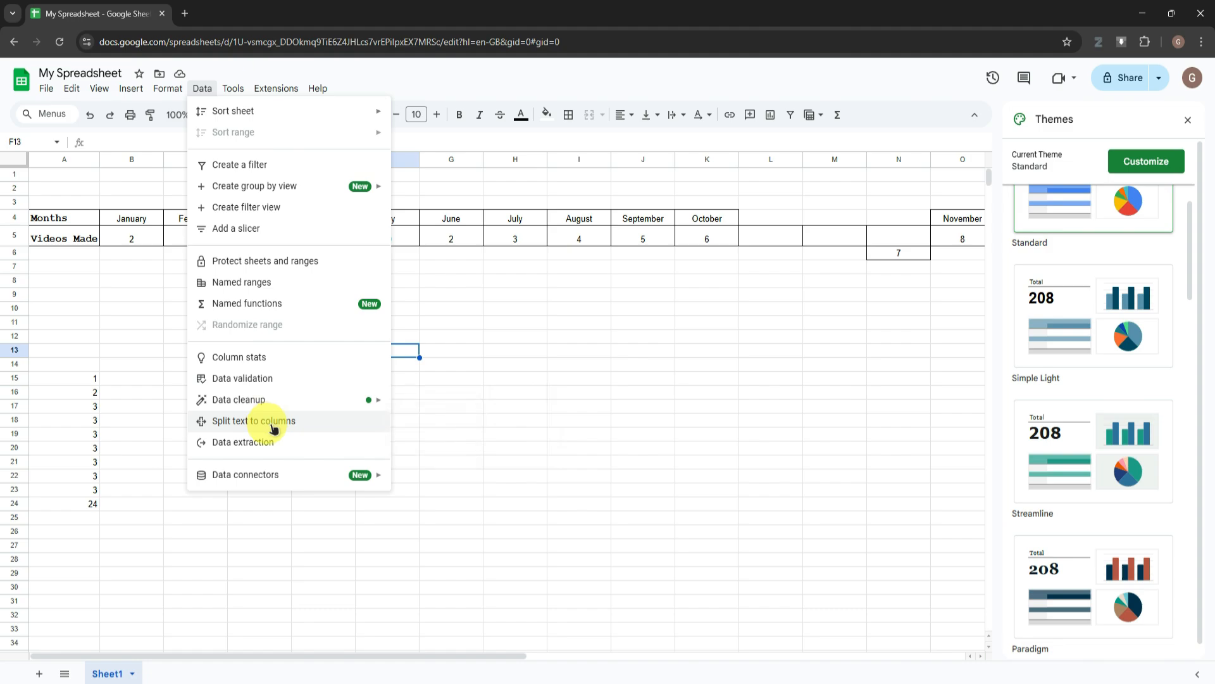
pyautogui.click(501, 433)
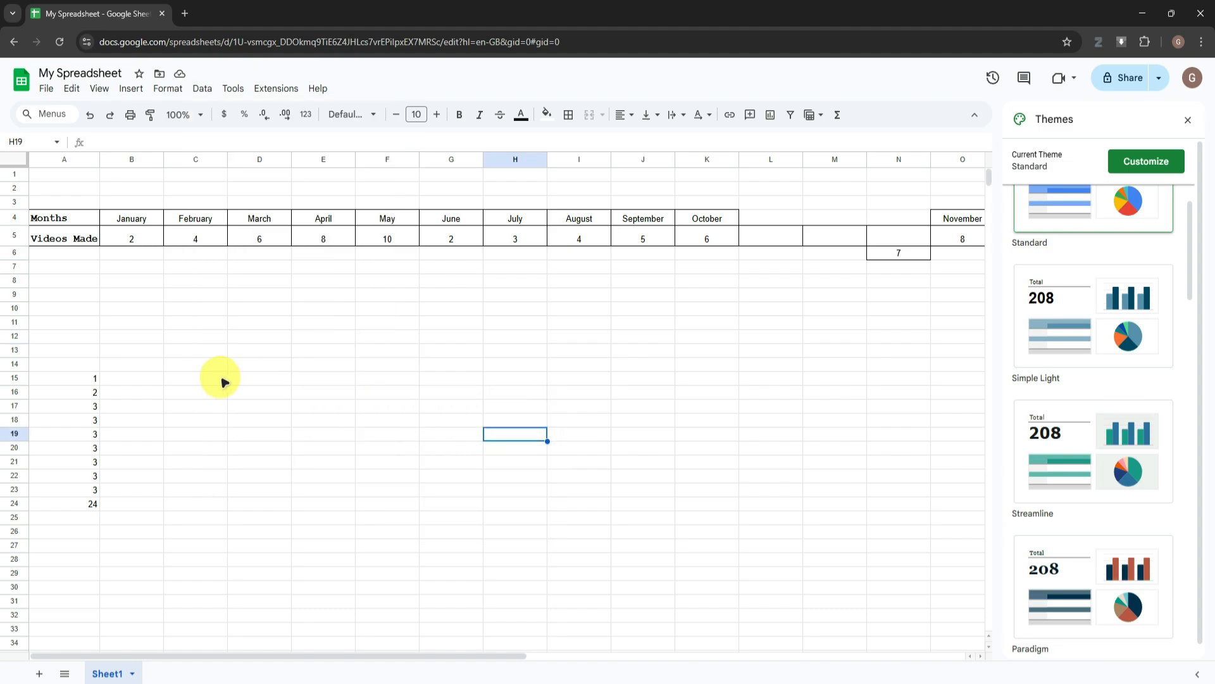
# Examine the spelling, suggestion control and accessibility settings for the spreadsheet, leaving all of them as they are.
pyautogui.scroll(-5, 221, 380)
pyautogui.scroll(5, 218, 352)
pyautogui.click(233, 88)
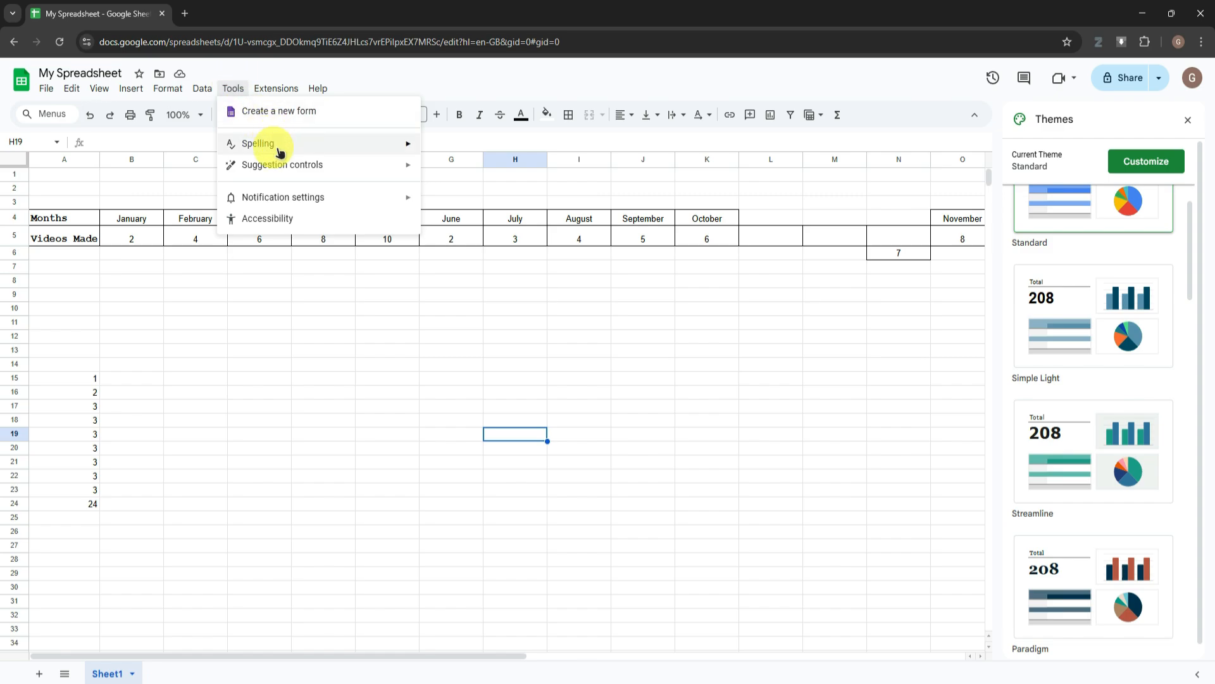
pyautogui.moveTo(294, 144)
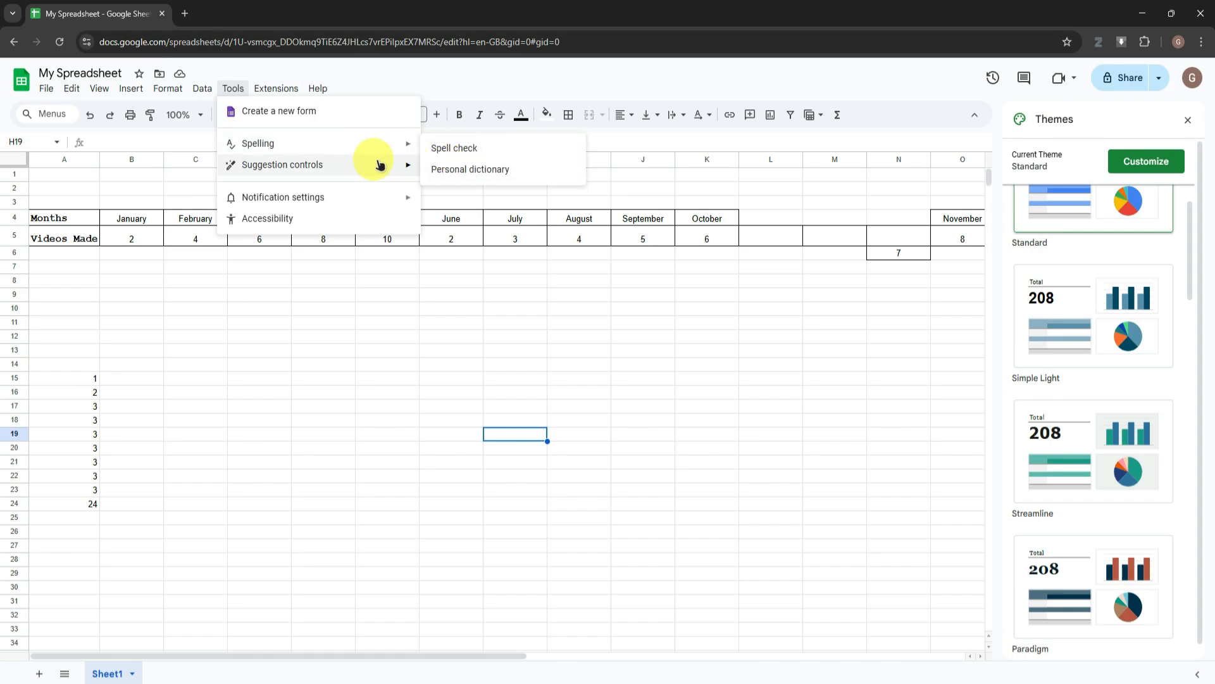
pyautogui.moveTo(380, 165)
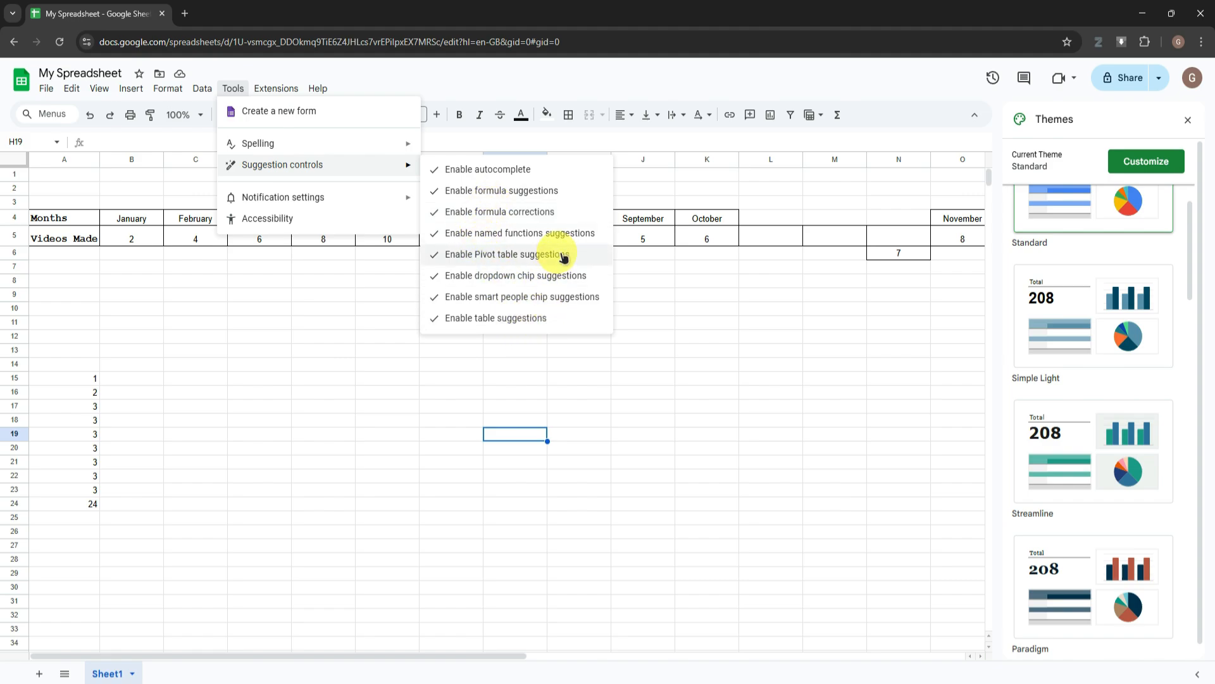
pyautogui.click(373, 222)
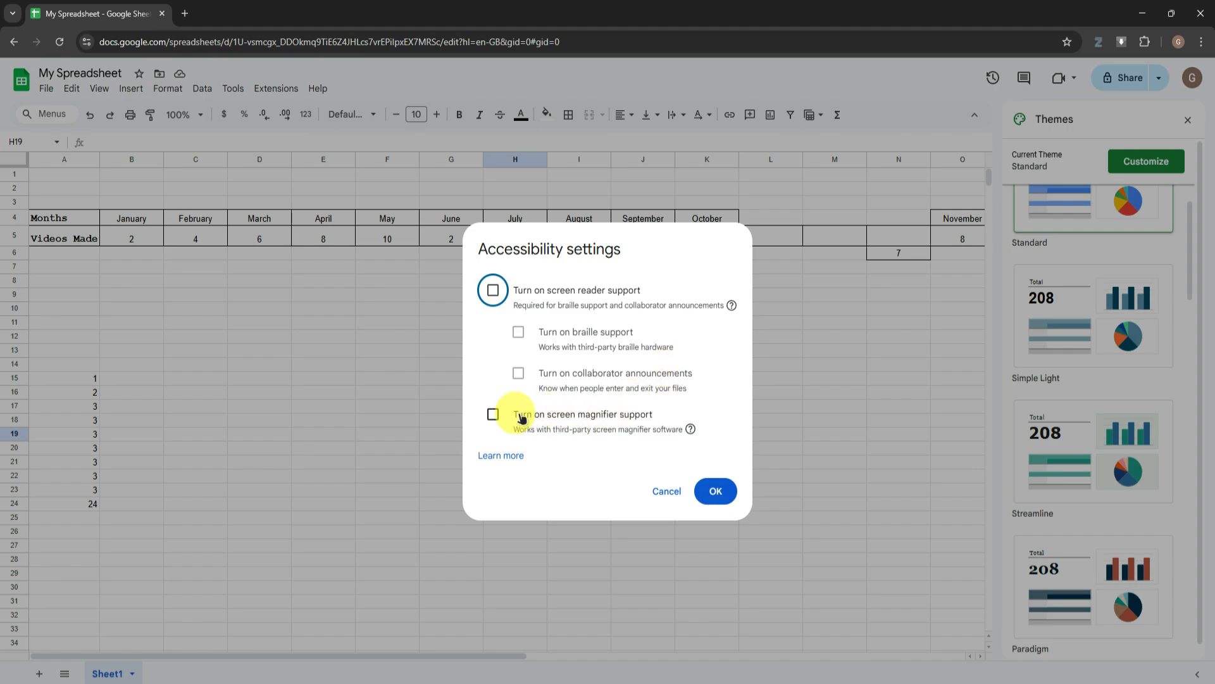
pyautogui.click(667, 491)
# Browse the add-ons that work with Sheets in the Google Workspace Marketplace without installing any, and close it.
pyautogui.click(276, 88)
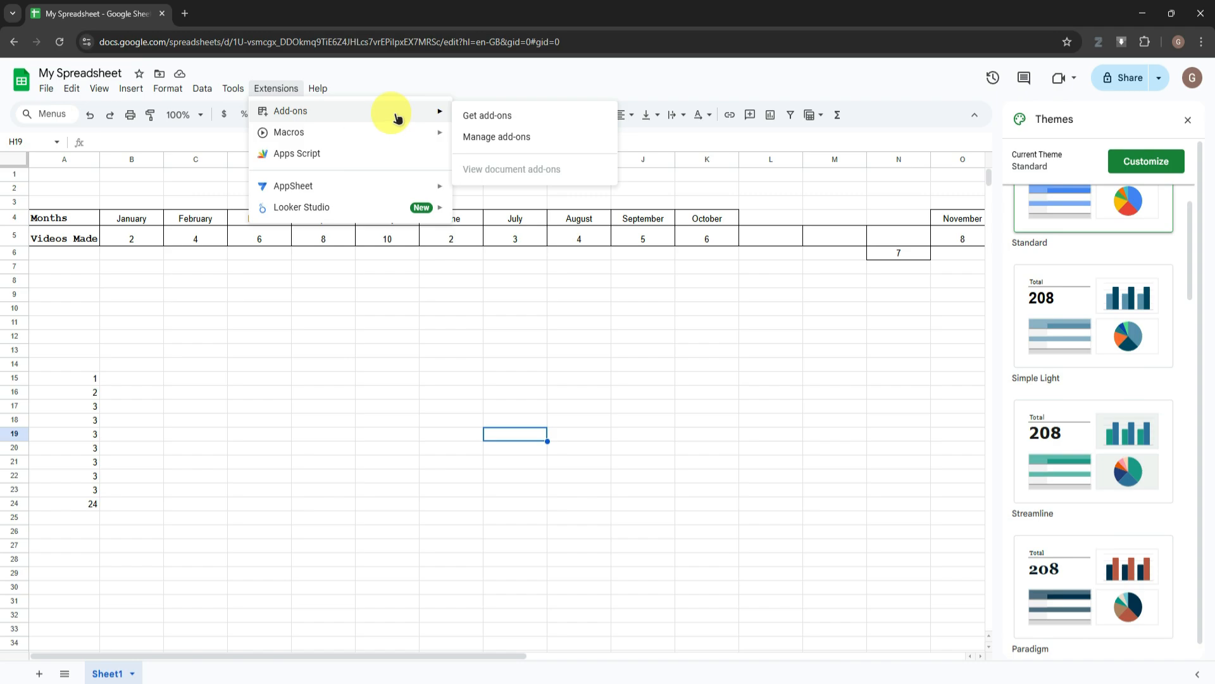
pyautogui.click(500, 116)
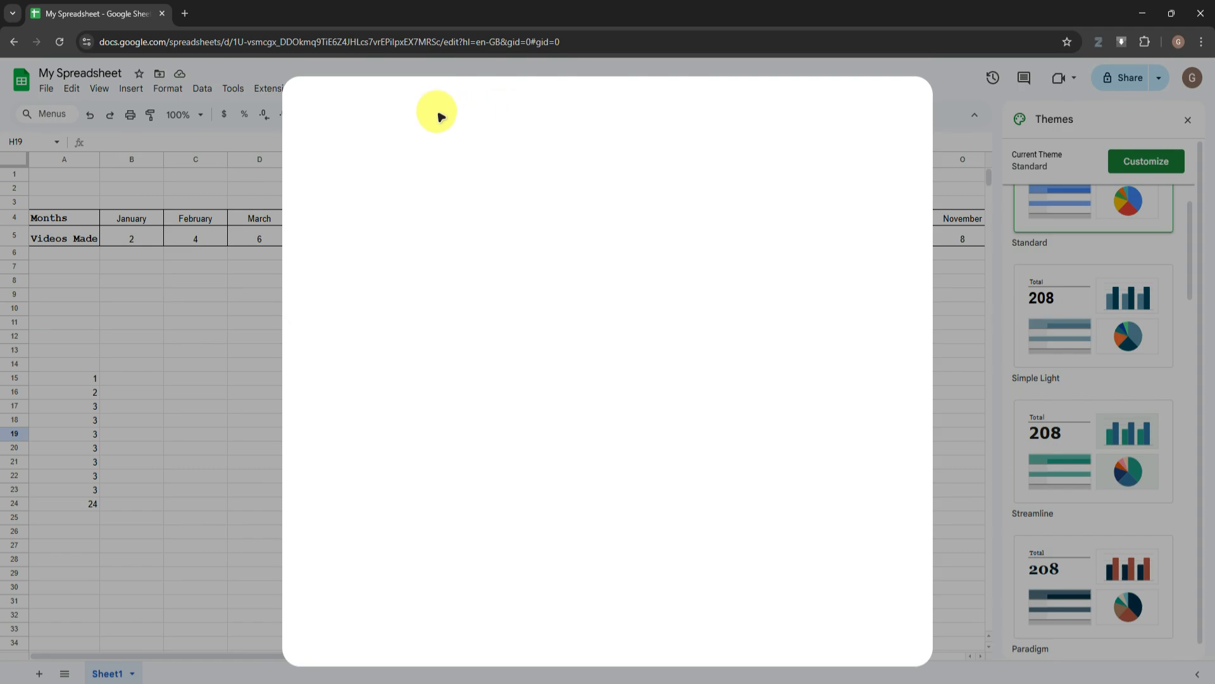
pyautogui.scroll(-10, 548, 314)
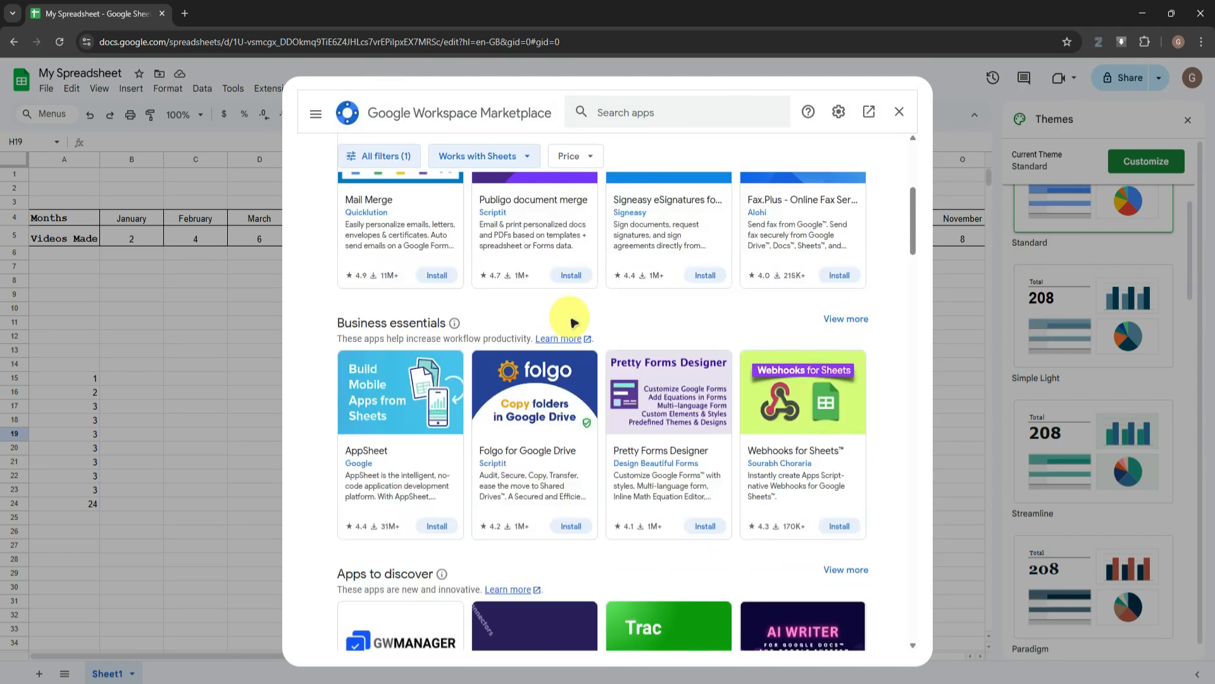
pyautogui.scroll(6, 591, 320)
pyautogui.scroll(3, 612, 342)
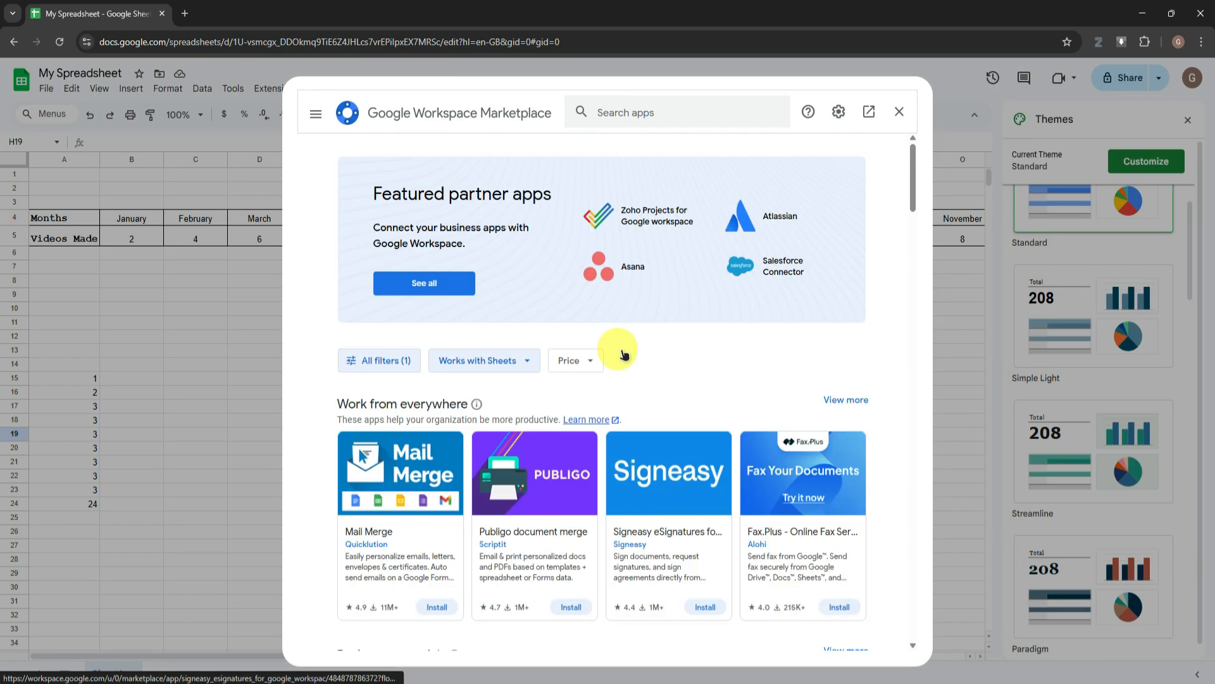
pyautogui.scroll(-9, 618, 350)
pyautogui.scroll(-1, 609, 358)
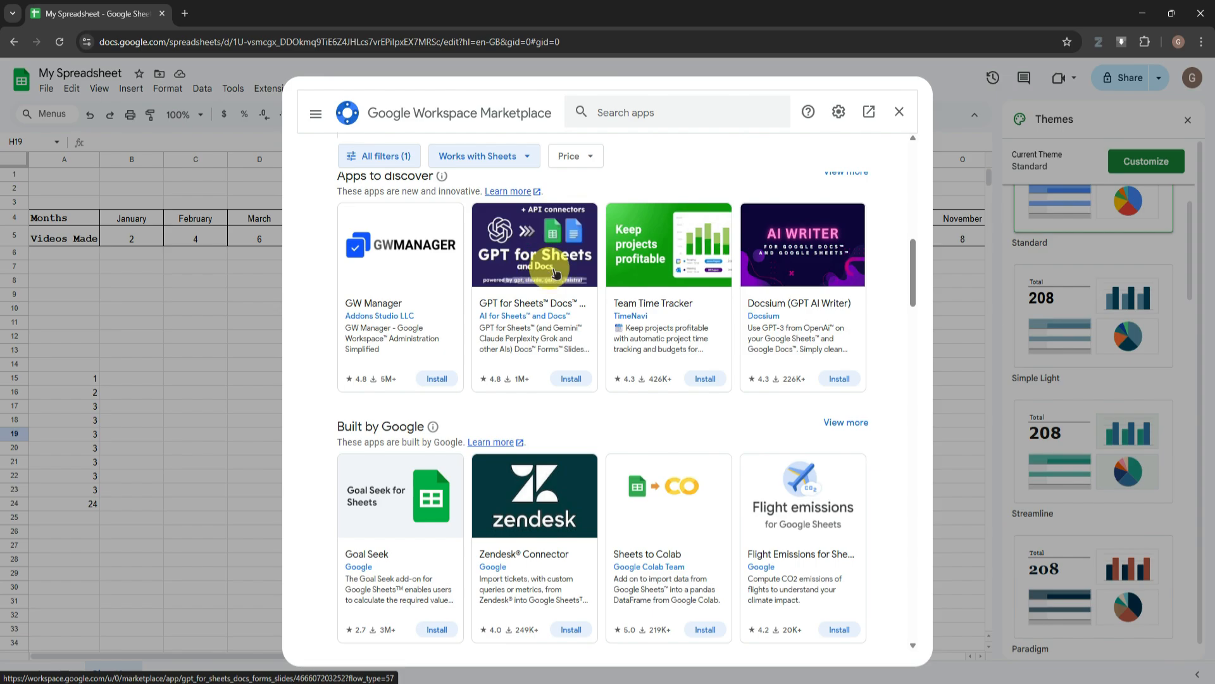
pyautogui.scroll(-2, 623, 310)
pyautogui.scroll(-3, 619, 309)
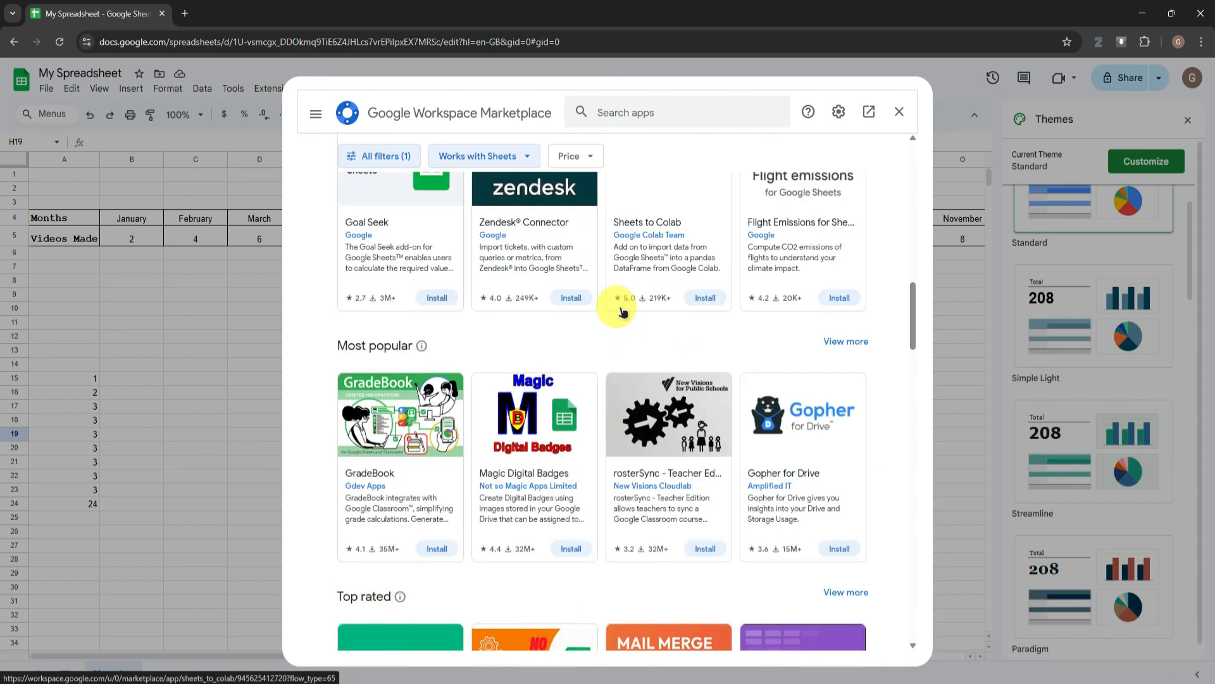
pyautogui.scroll(1, 618, 314)
pyautogui.scroll(-8, 621, 315)
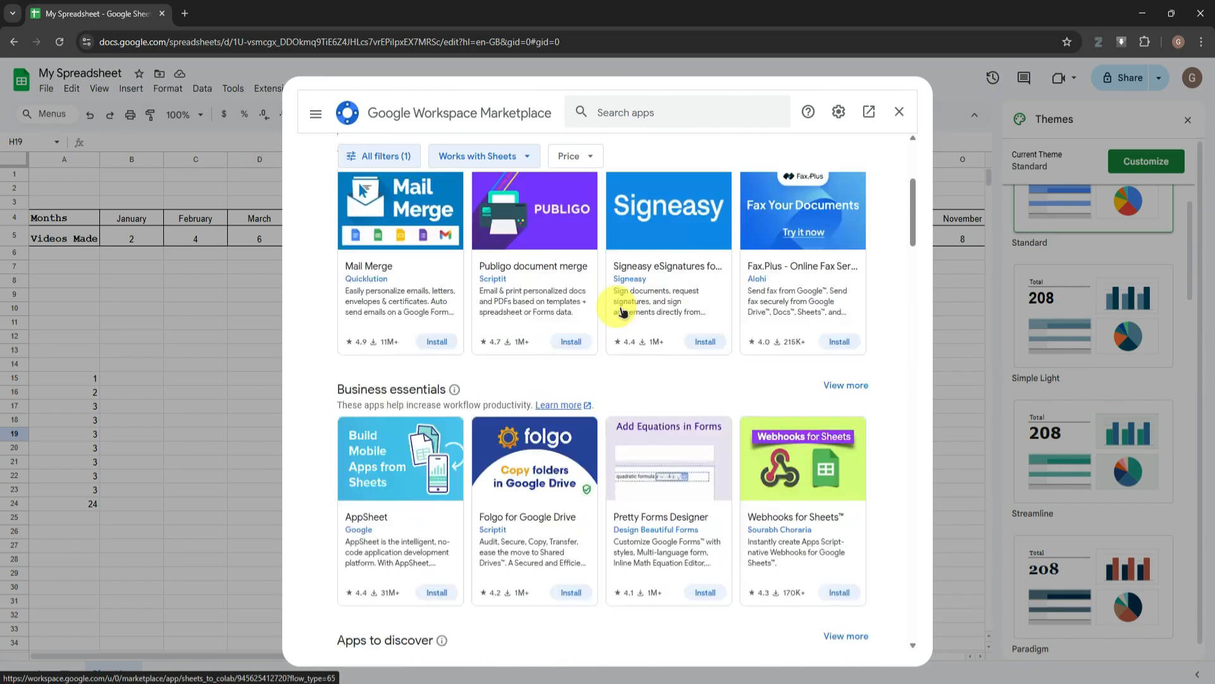
pyautogui.click(898, 112)
# Examine the extension options, including Looker Studio, and the popular resources in Sheets Help.
pyautogui.click(276, 88)
pyautogui.moveTo(300, 131)
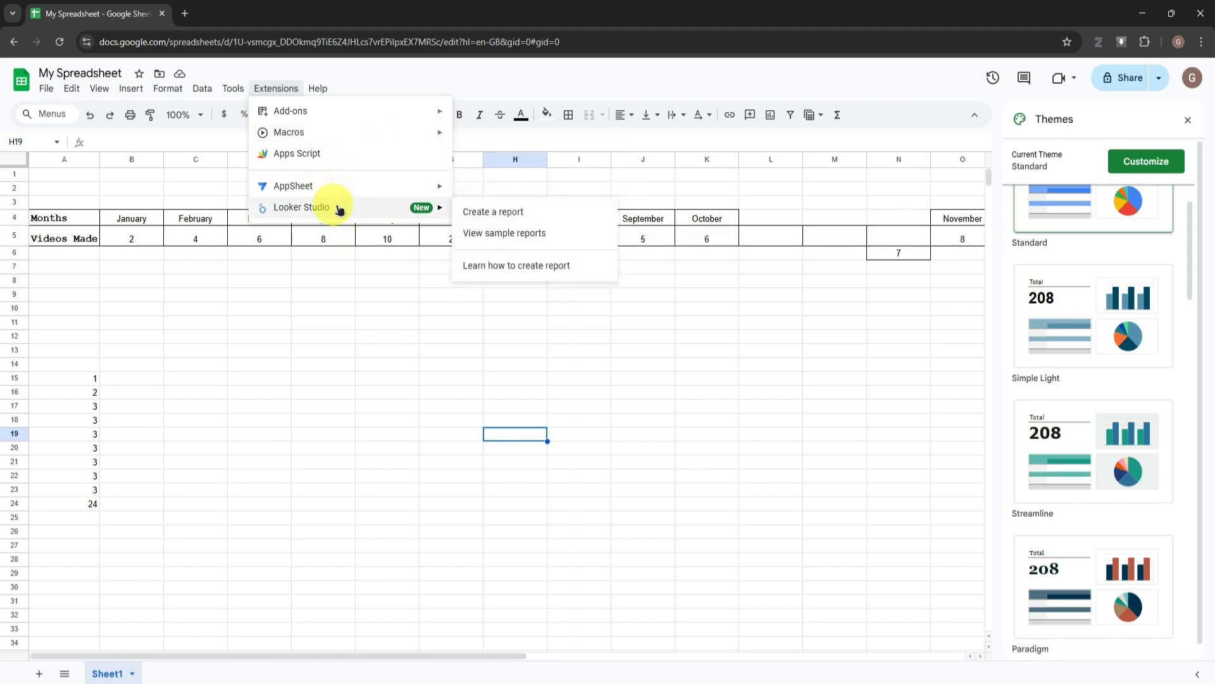
pyautogui.moveTo(321, 88)
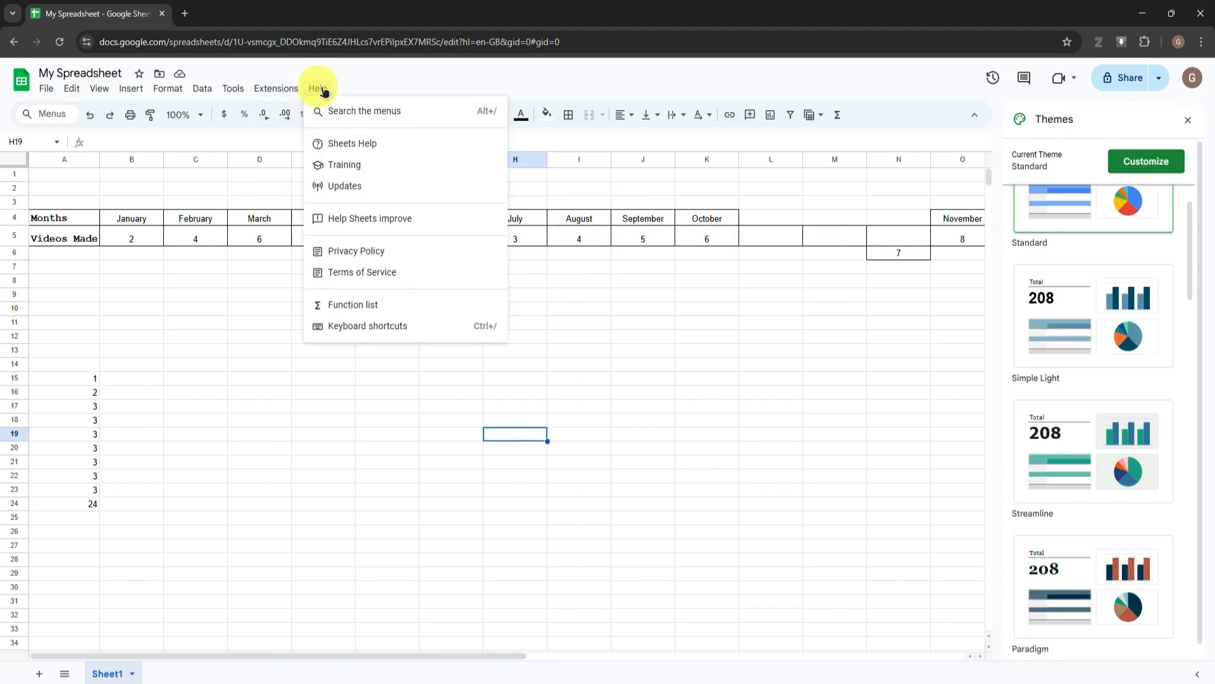
pyautogui.click(366, 145)
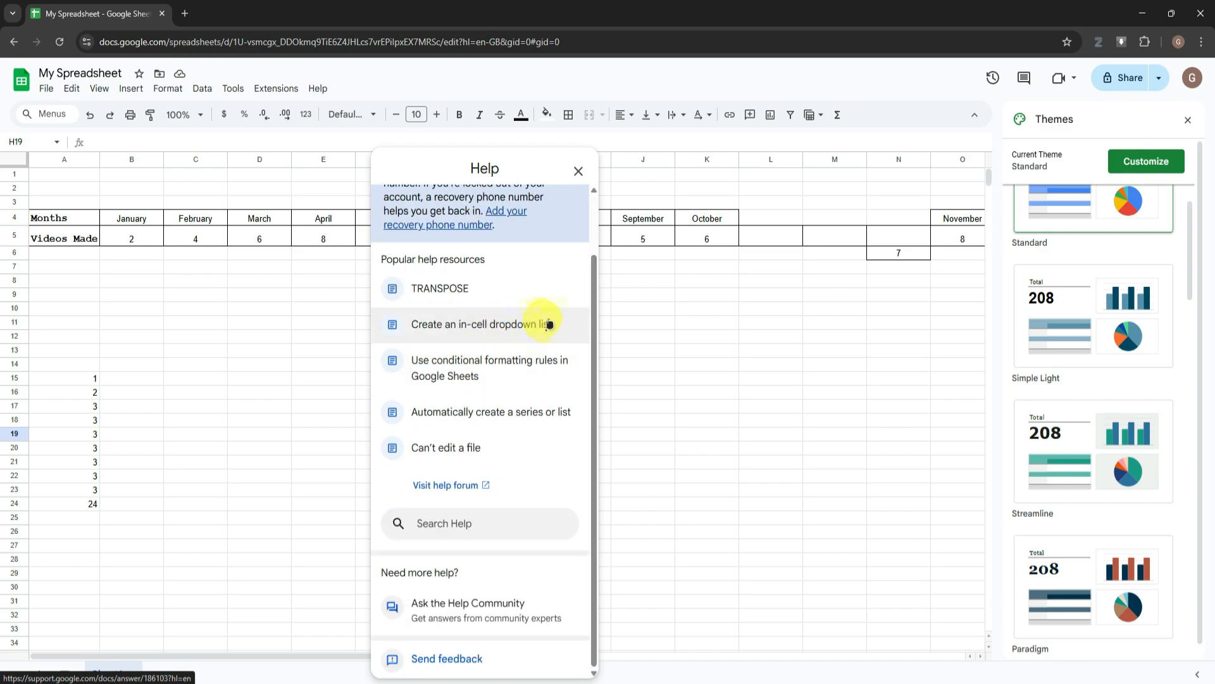
pyautogui.click(578, 171)
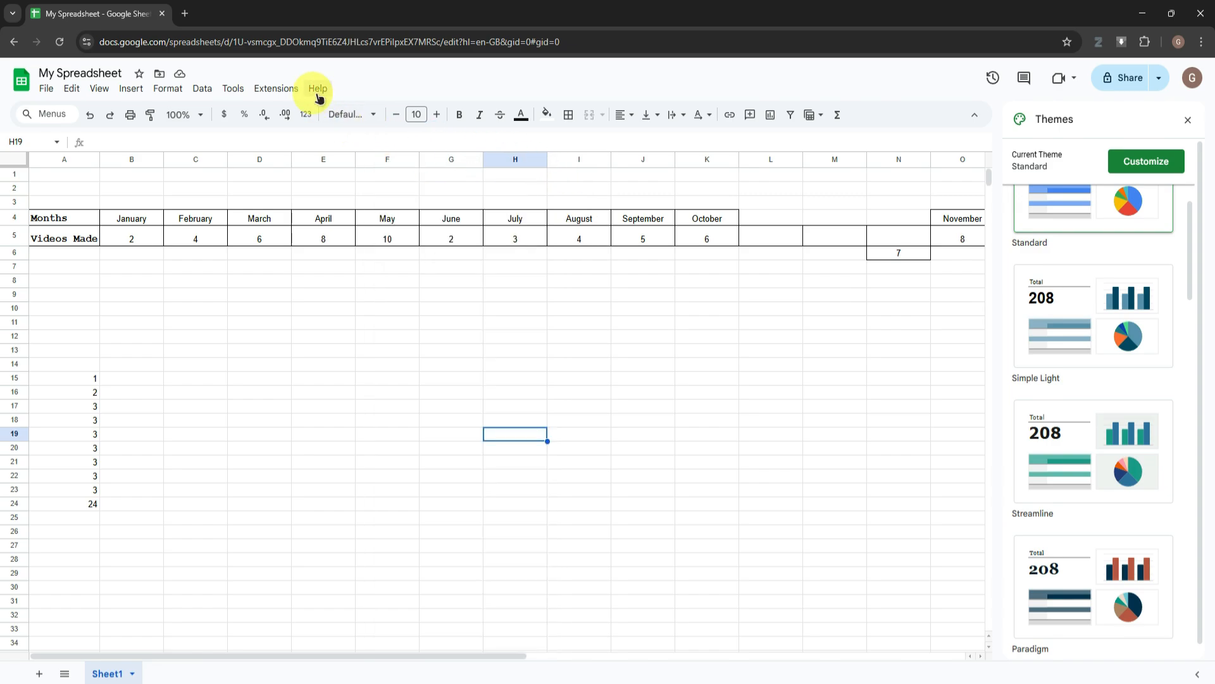
# Open the Google Sheets function list in its own browser tab and return to My Spreadsheet.
pyautogui.click(318, 90)
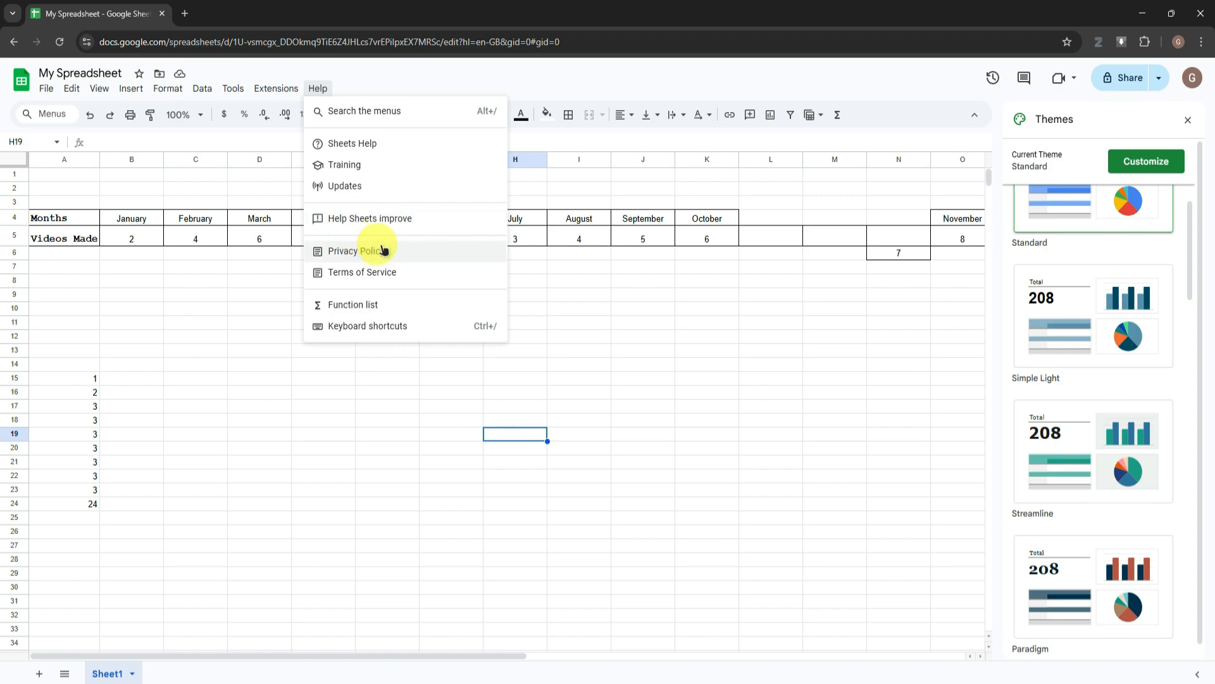
pyautogui.click(382, 305)
pyautogui.click(98, 14)
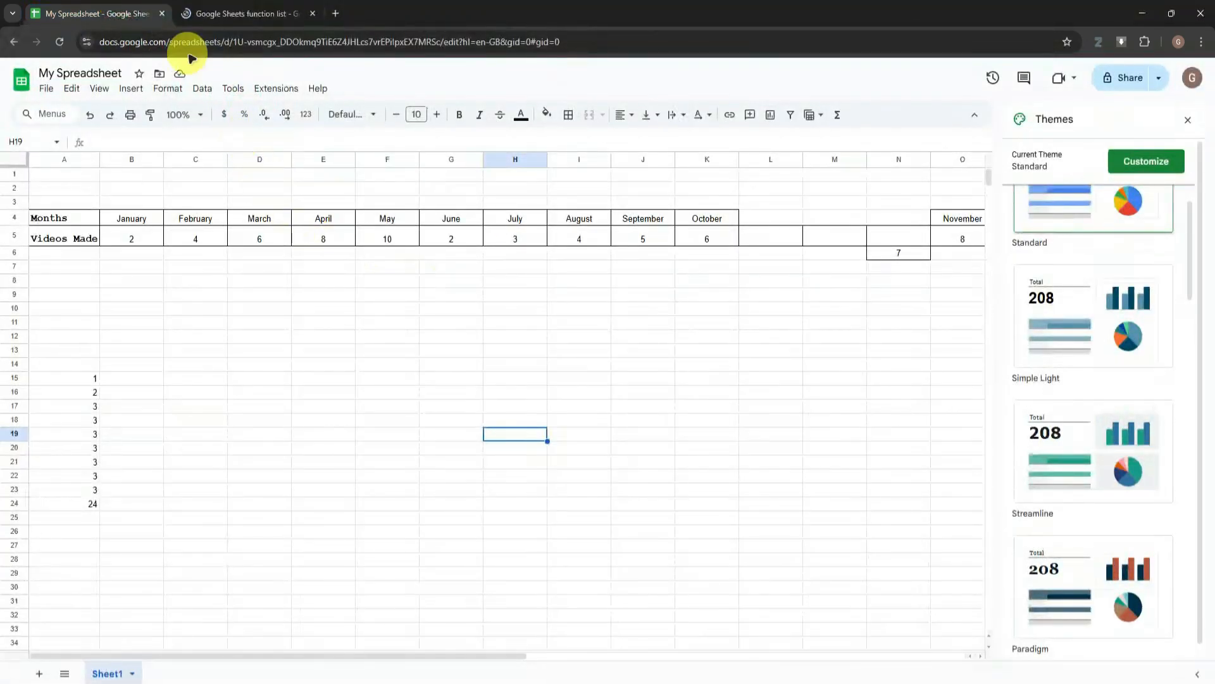
# Look through the keyboard shortcuts reference from the Editing section to the Help section, and close it.
pyautogui.click(318, 88)
pyautogui.click(360, 325)
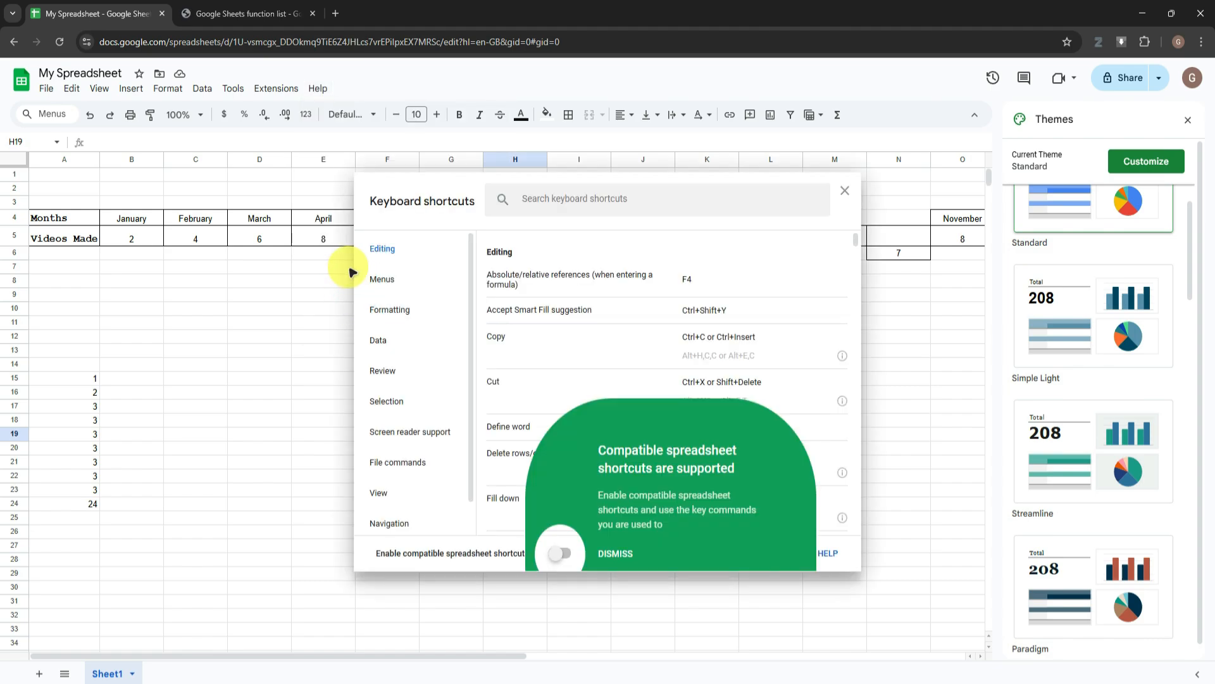
pyautogui.scroll(-7, 633, 386)
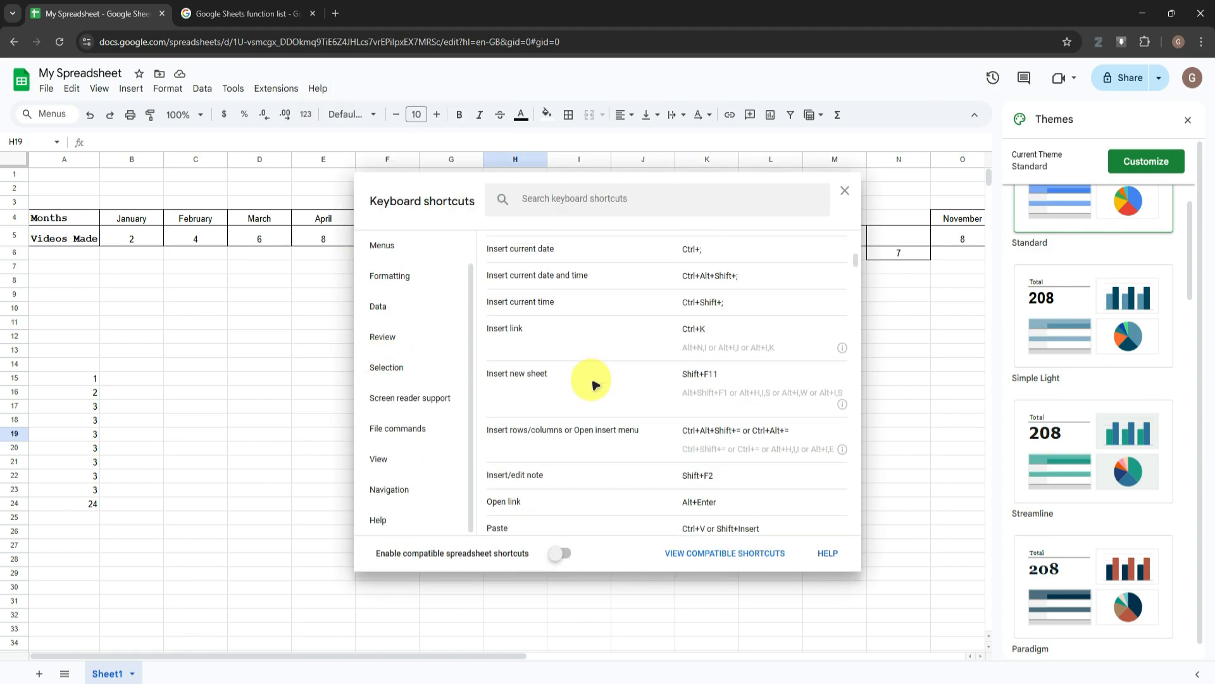
pyautogui.scroll(8, 594, 385)
pyautogui.scroll(-12, 589, 379)
pyautogui.scroll(-20, 589, 378)
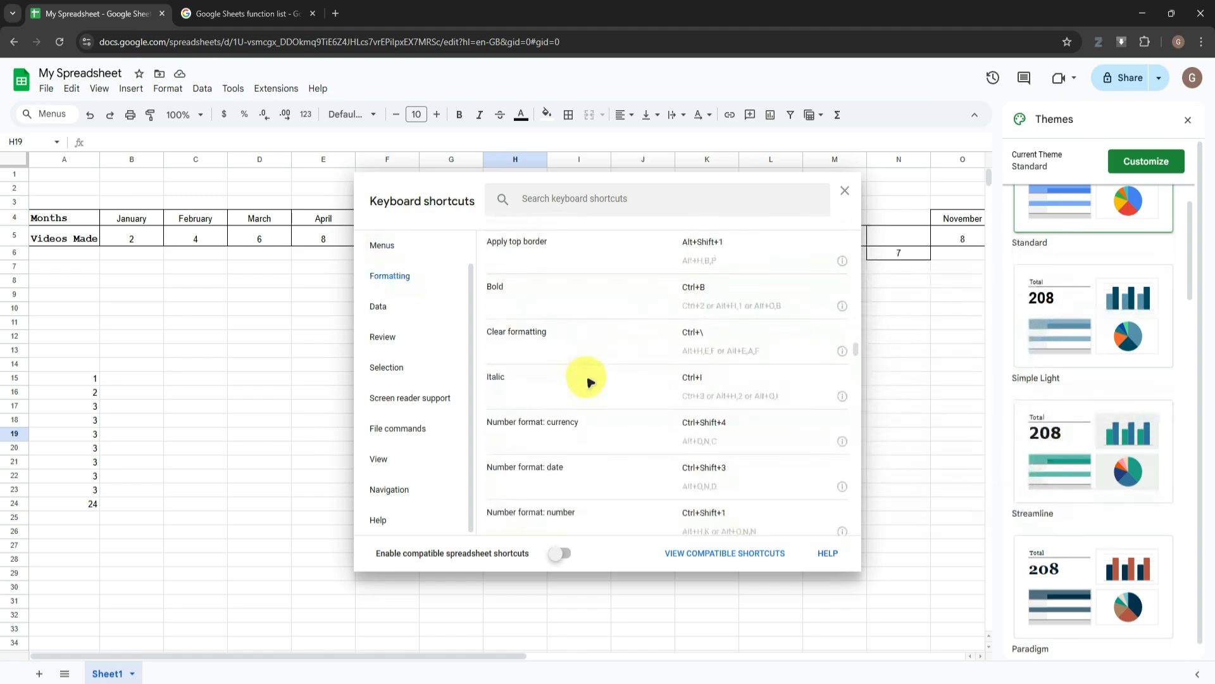
pyautogui.scroll(-20, 584, 378)
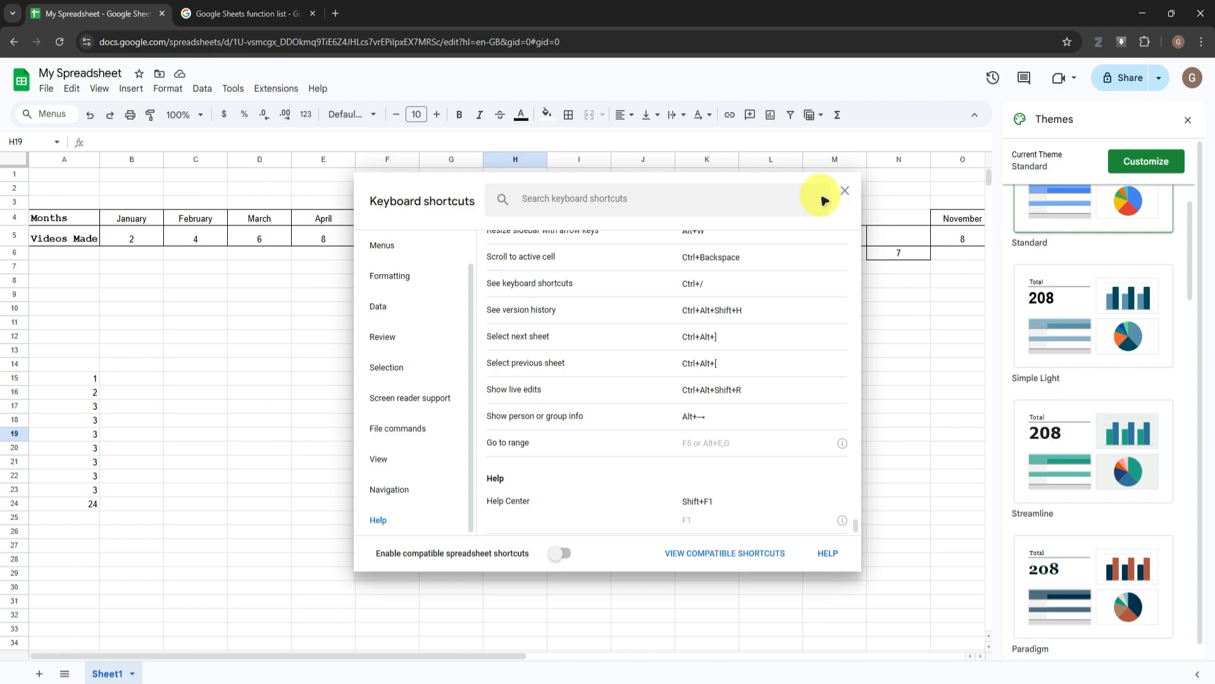
pyautogui.click(846, 191)
# Examine the types, syntax and descriptions in the Google Sheets function list, from Array through Engineering functions.
pyautogui.click(253, 14)
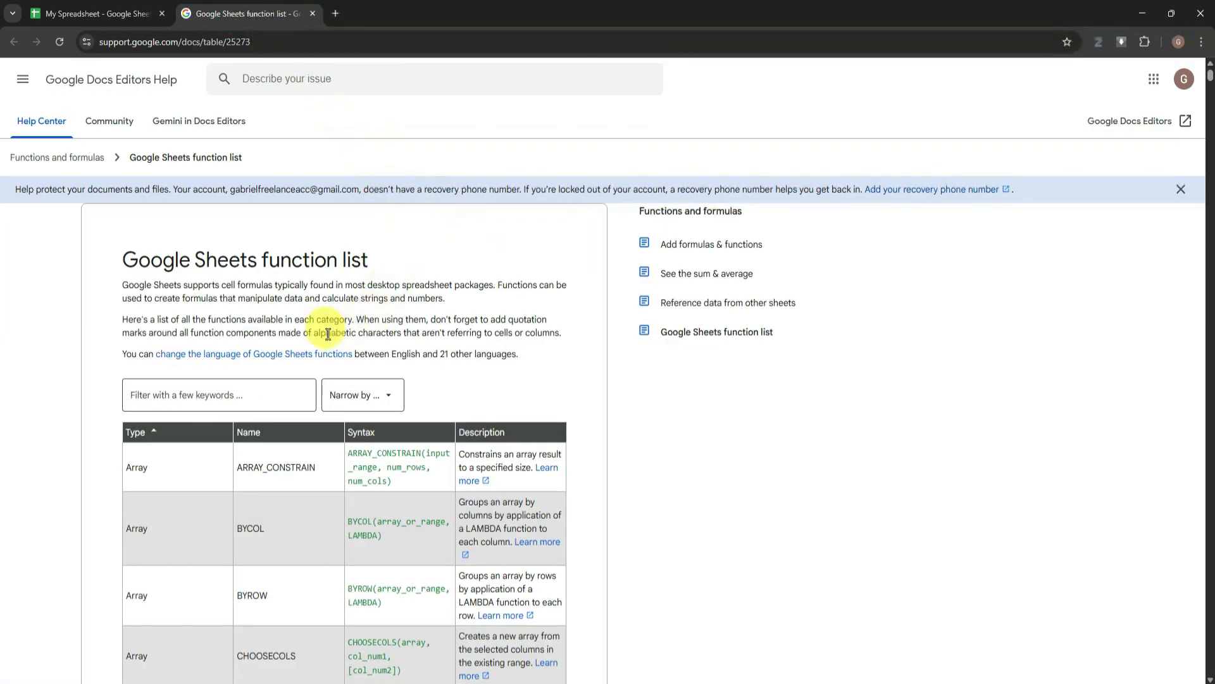
pyautogui.scroll(-4, 326, 336)
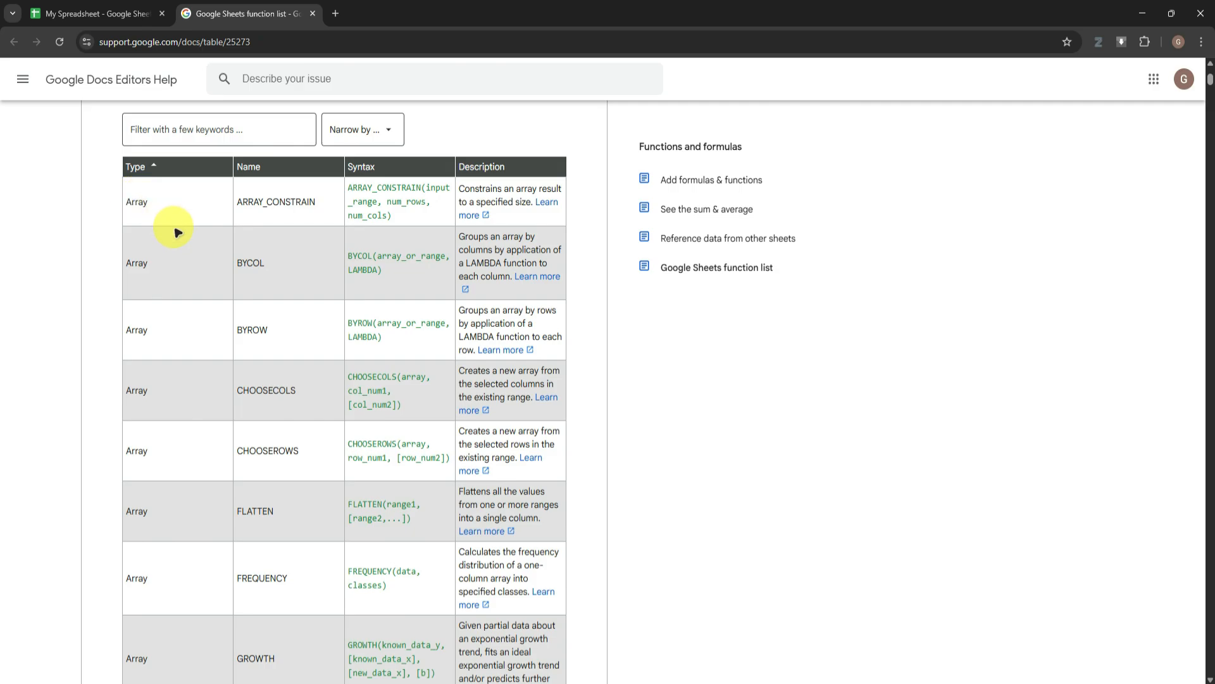
pyautogui.scroll(-20, 179, 273)
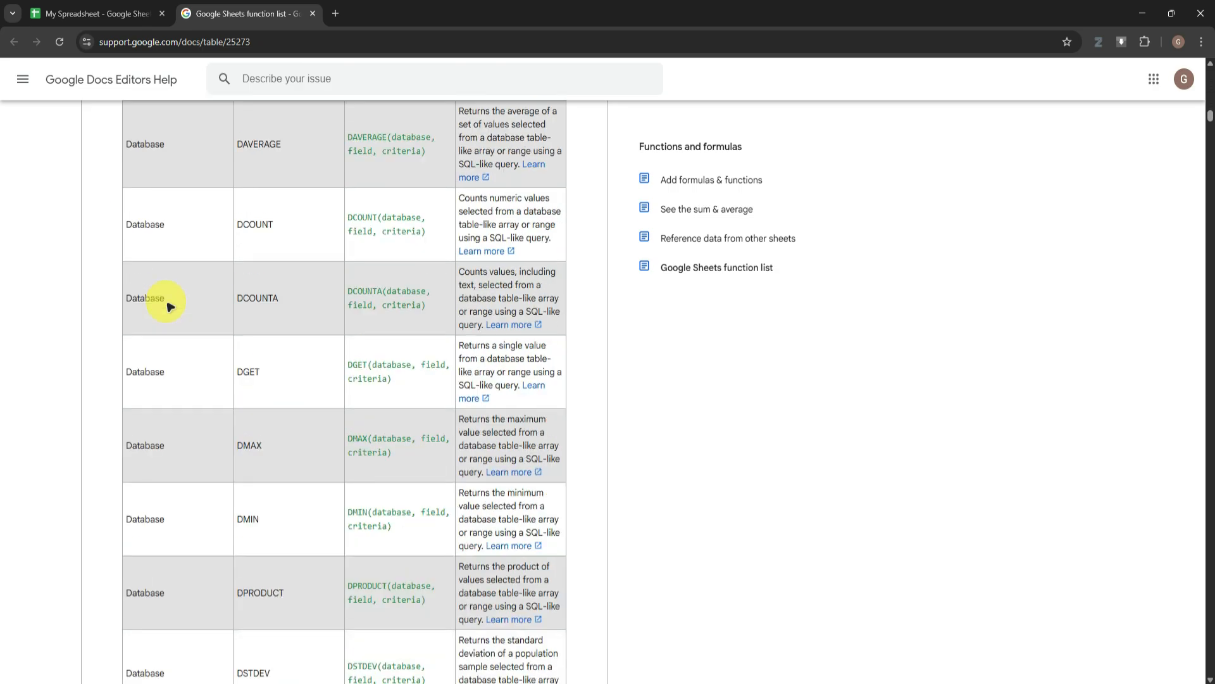
pyautogui.scroll(-20, 182, 302)
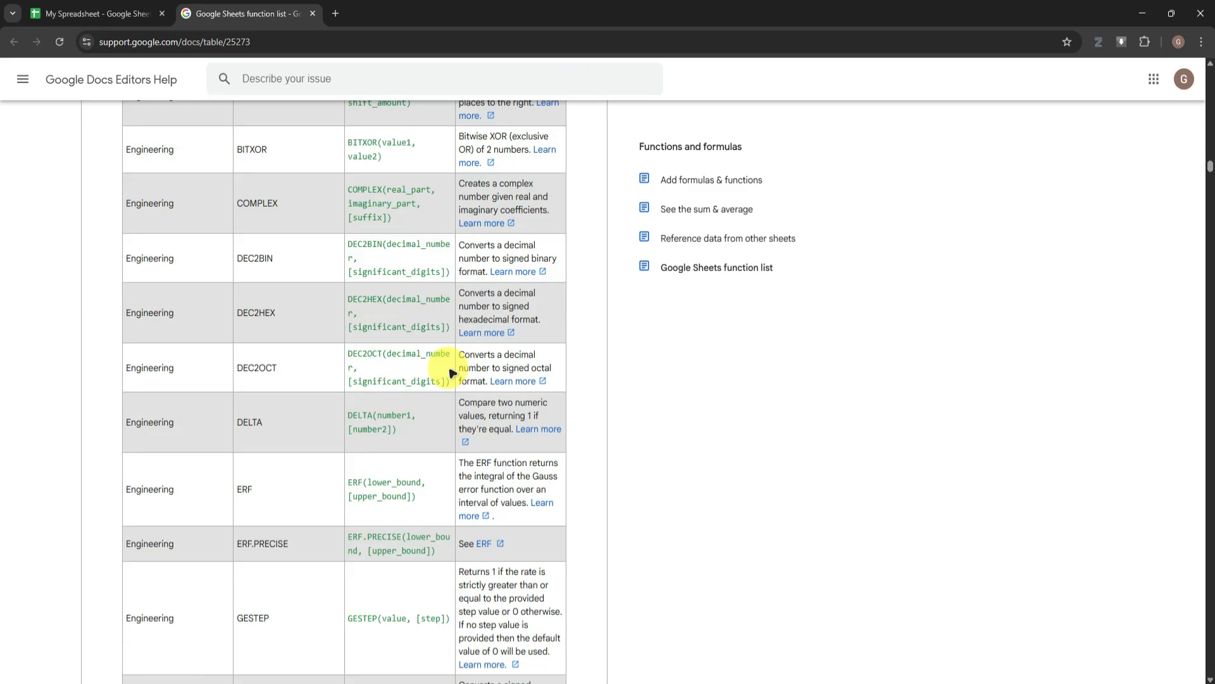
pyautogui.scroll(20, 442, 372)
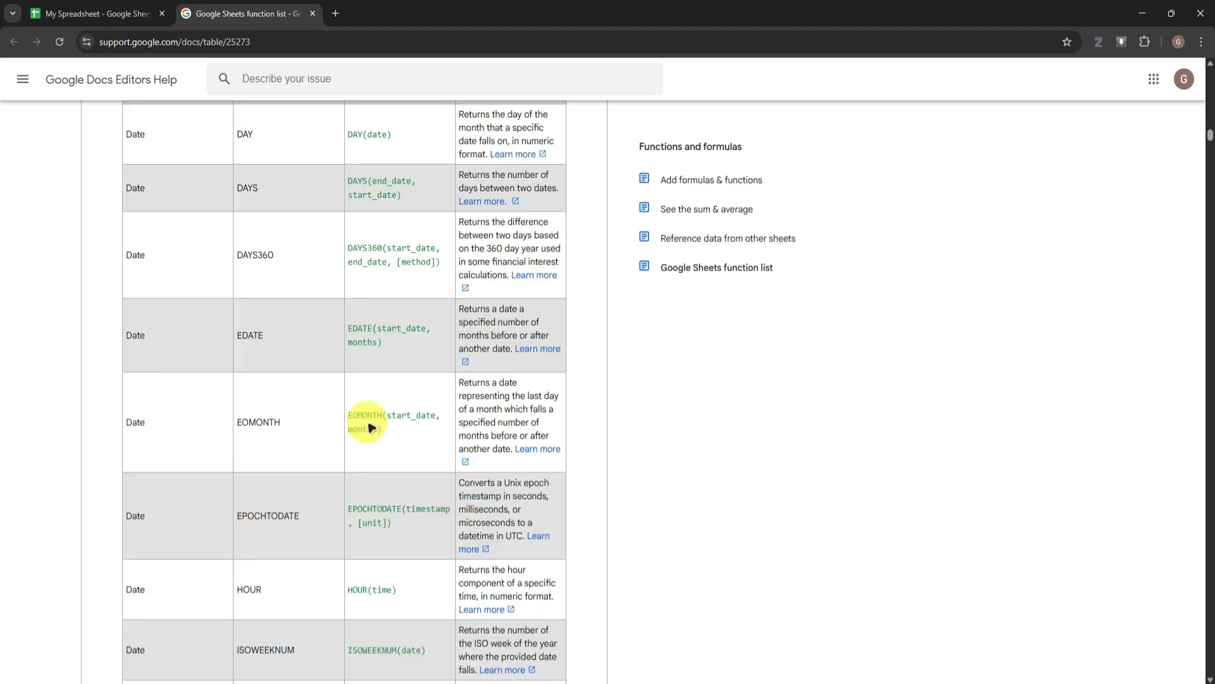
pyautogui.scroll(15, 371, 425)
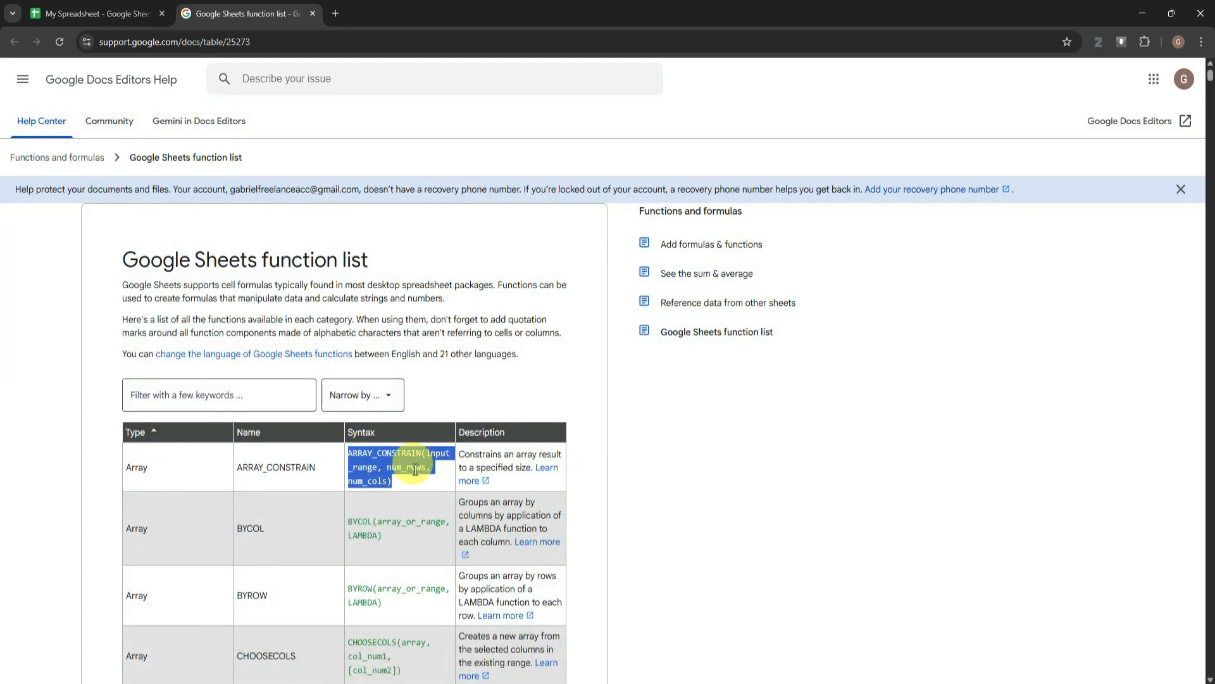
pyautogui.scroll(-4, 415, 462)
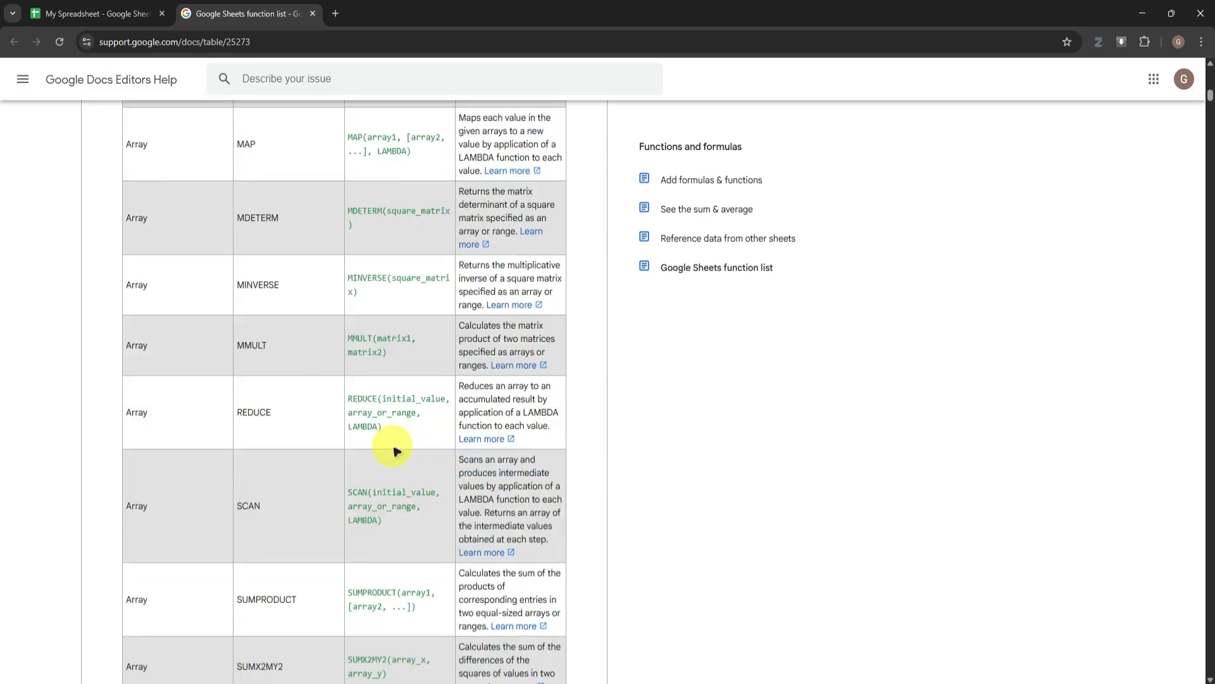
pyautogui.scroll(-5, 456, 398)
pyautogui.moveTo(1209, 104); pyautogui.dragTo(1200, 191)
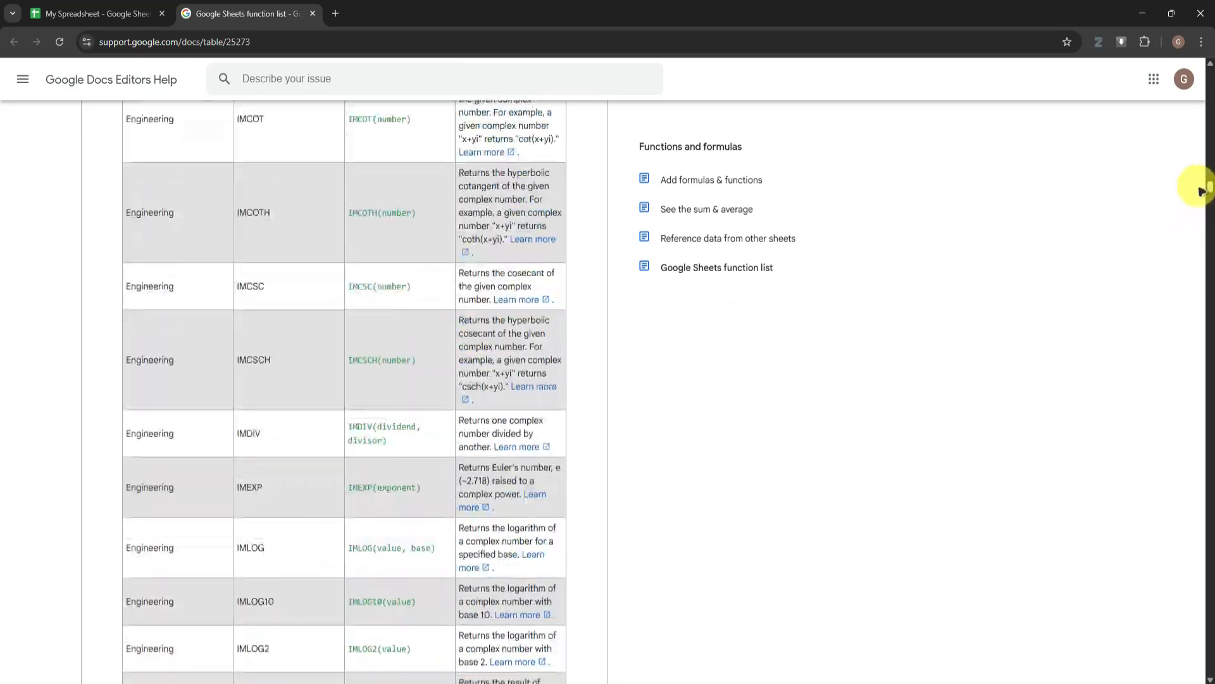
pyautogui.moveTo(1209, 98); pyautogui.dragTo(1194, 40)
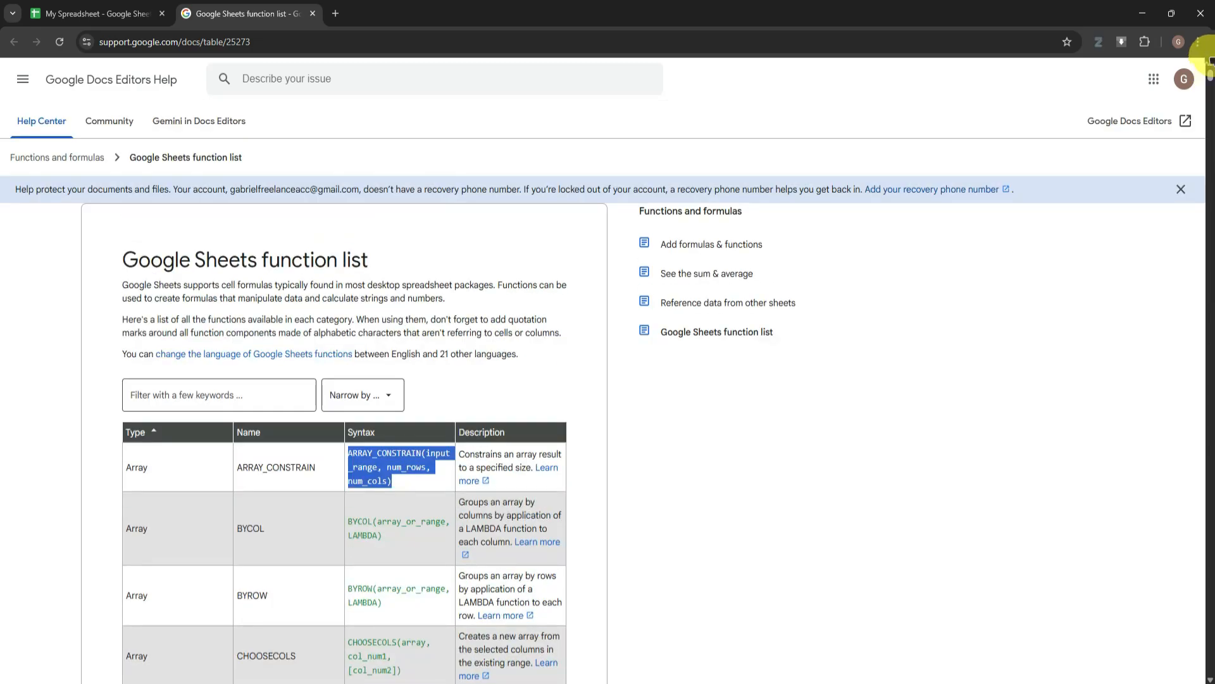
# Return to My Spreadsheet and close the Themes sidebar.
pyautogui.click(95, 14)
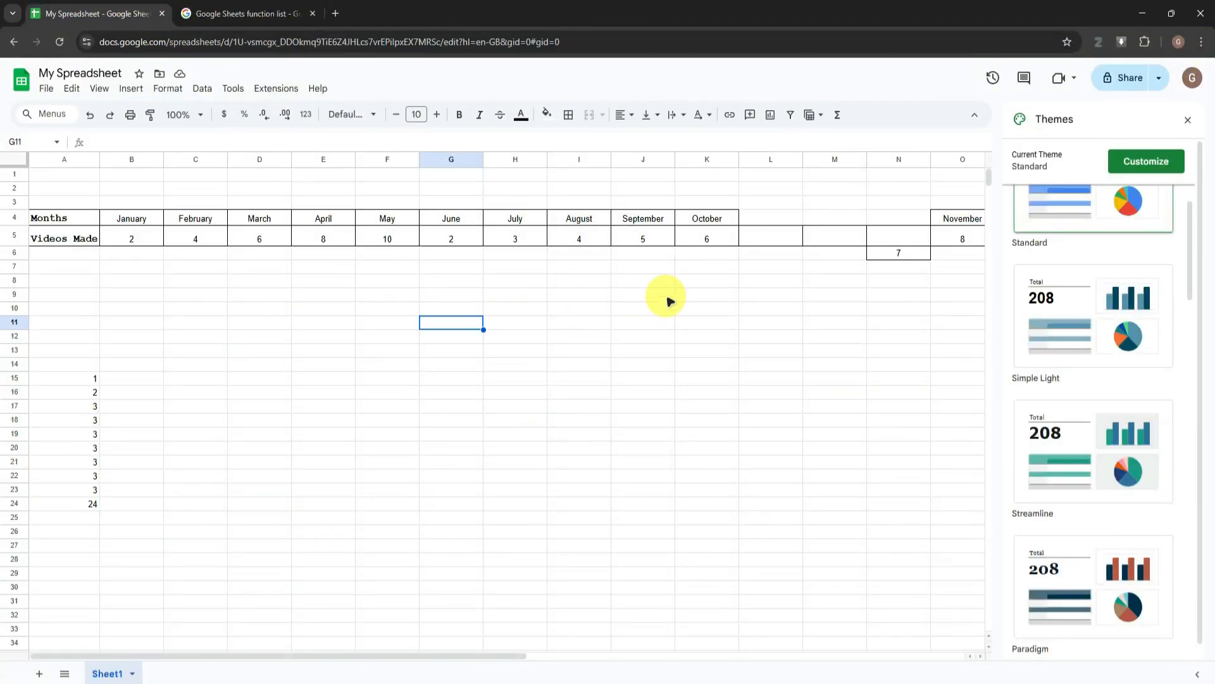
pyautogui.click(1185, 119)
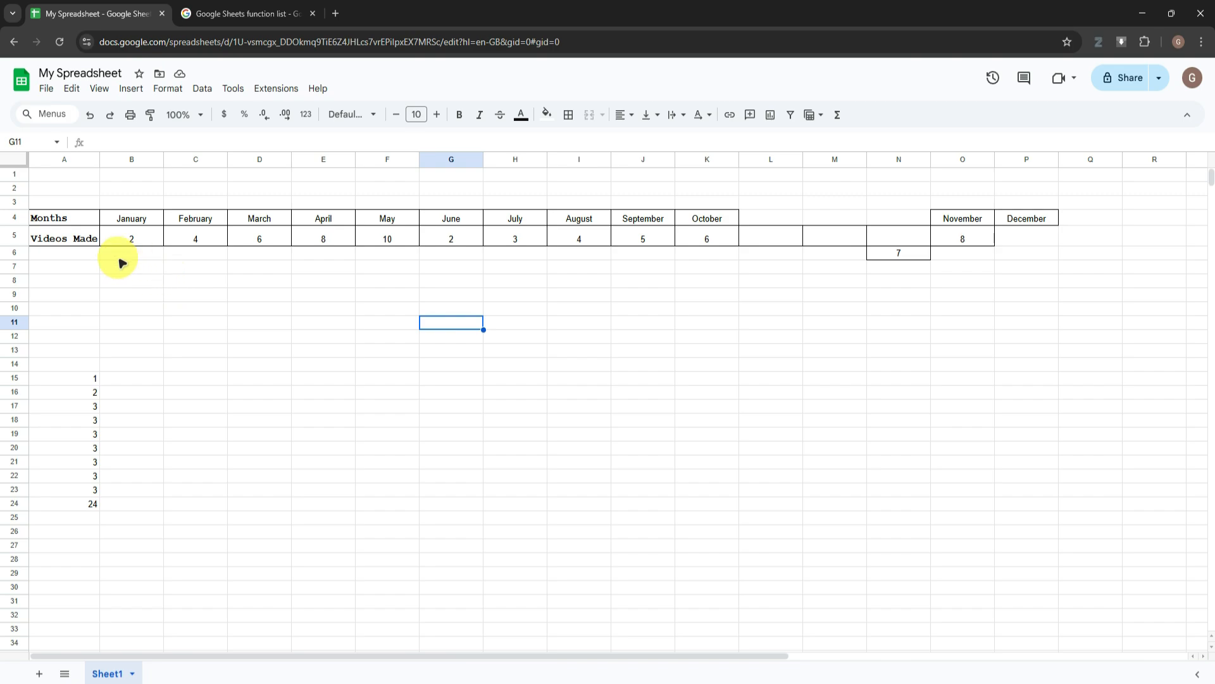
# Examine the file formats available for downloading the spreadsheet, such as .xlsx, .pdf and .csv, without downloading one.
pyautogui.click(45, 90)
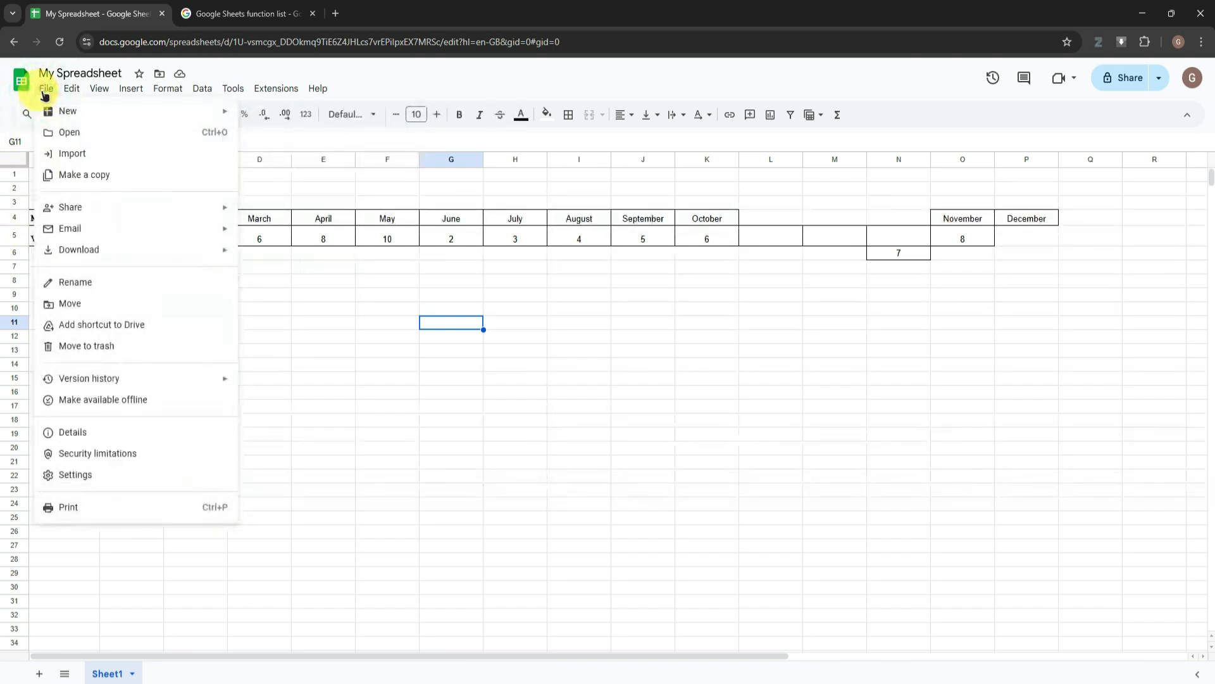
pyautogui.moveTo(190, 249)
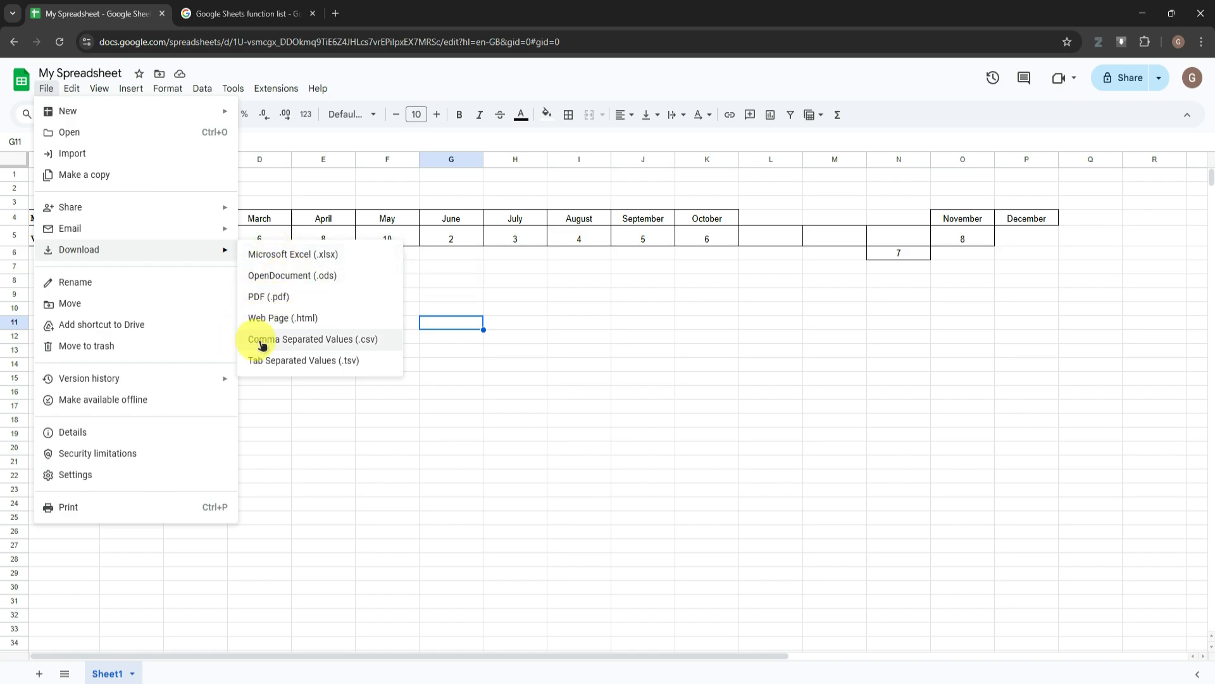
pyautogui.click(491, 407)
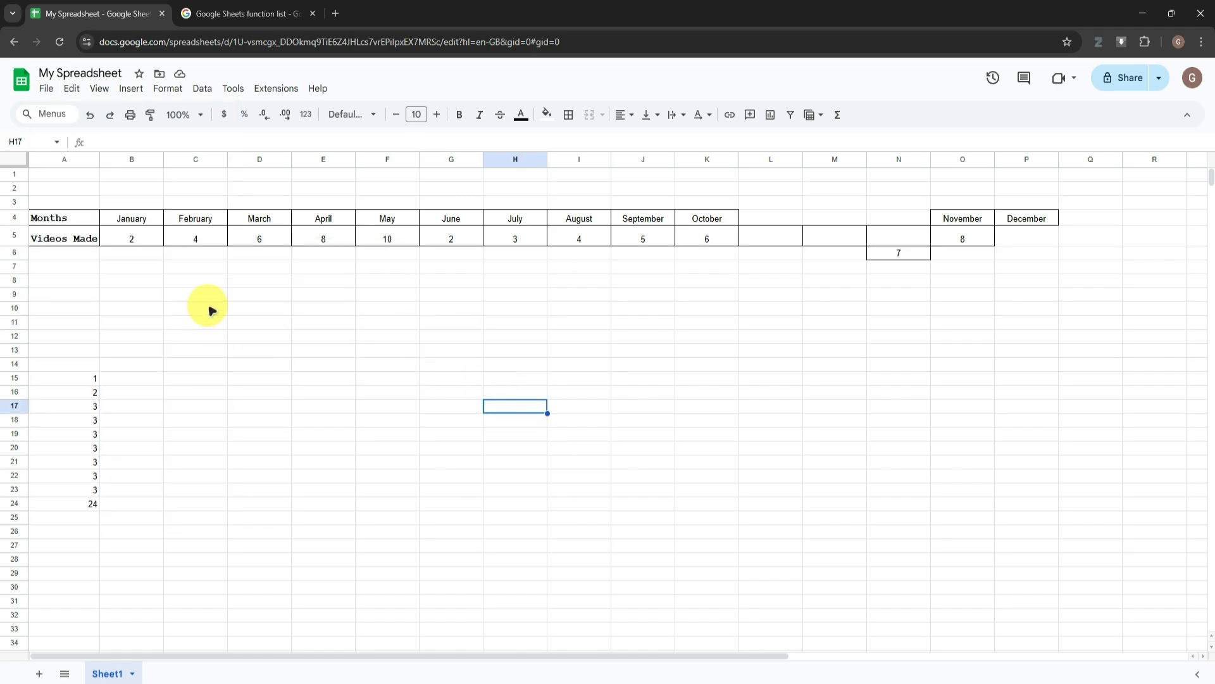
pyautogui.click(359, 338)
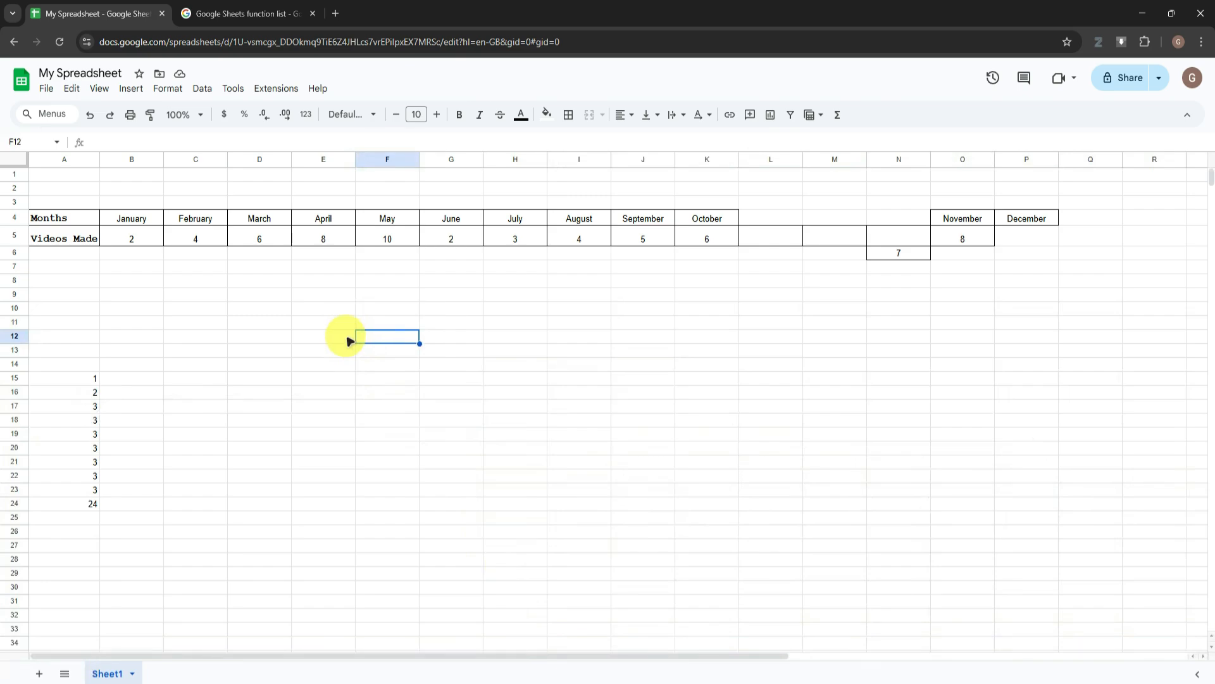